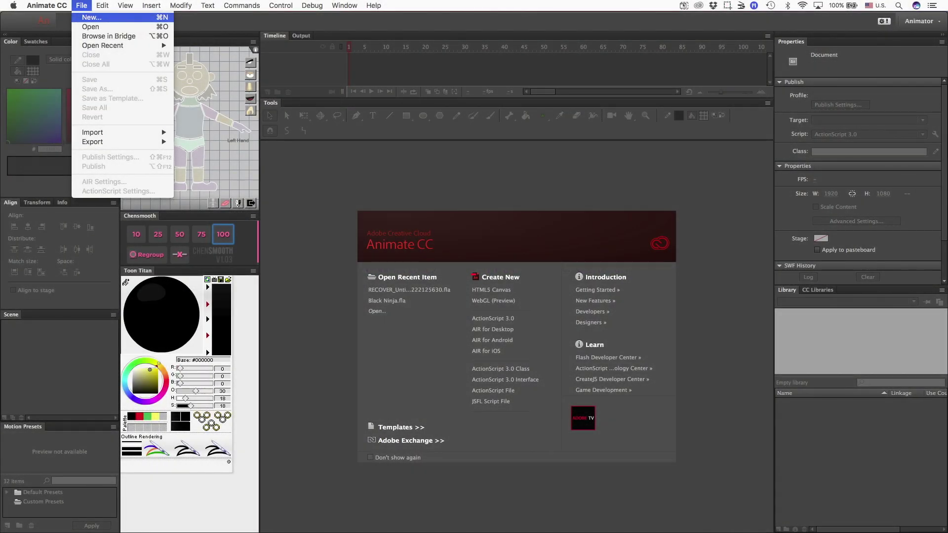
# Create a new ActionScript 3.0 document 1920 px wide and 1080 px high.
pyautogui.click(91, 17)
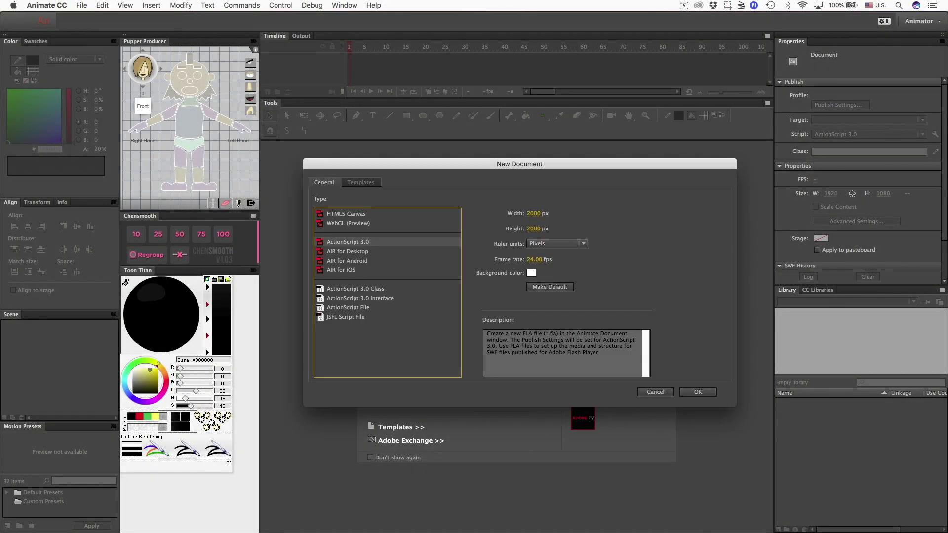
pyautogui.press('Tab')
pyautogui.write('1')
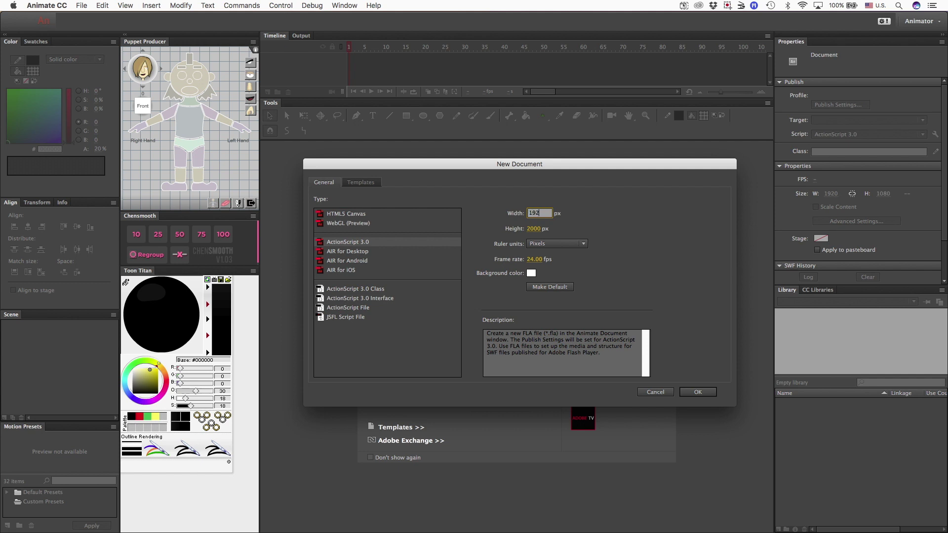
pyautogui.press('Tab')
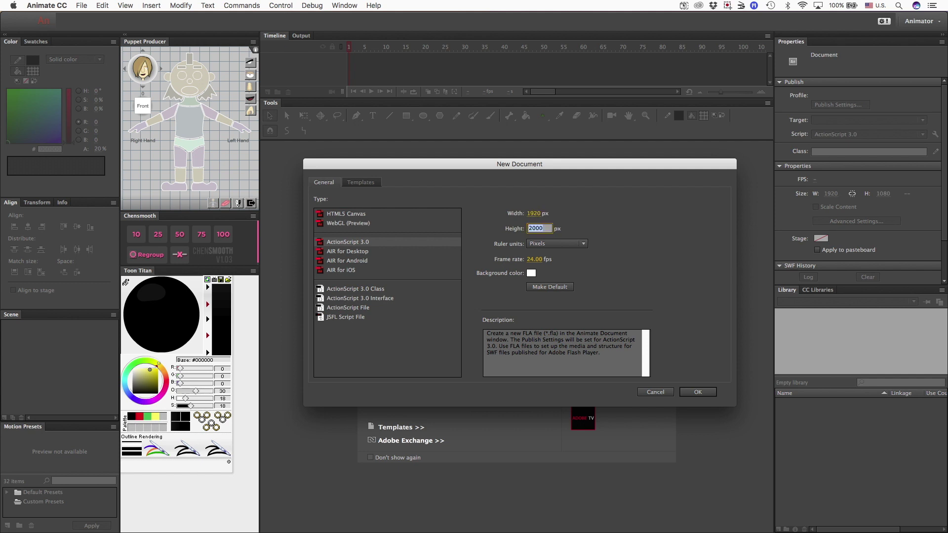
pyautogui.write('1080')
pyautogui.press('Return')
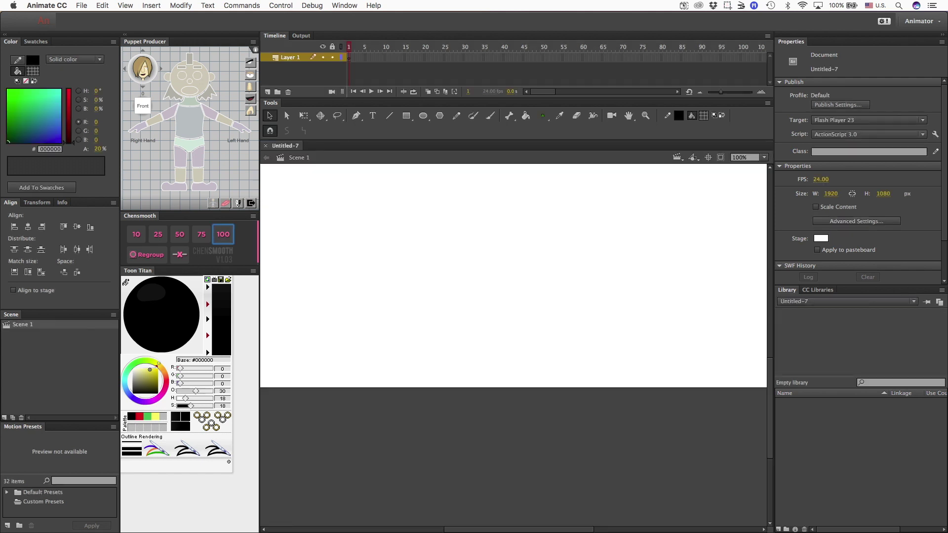
# Show the rulers around the stage.
pyautogui.press('super+minus')
pyautogui.press('super+minus')
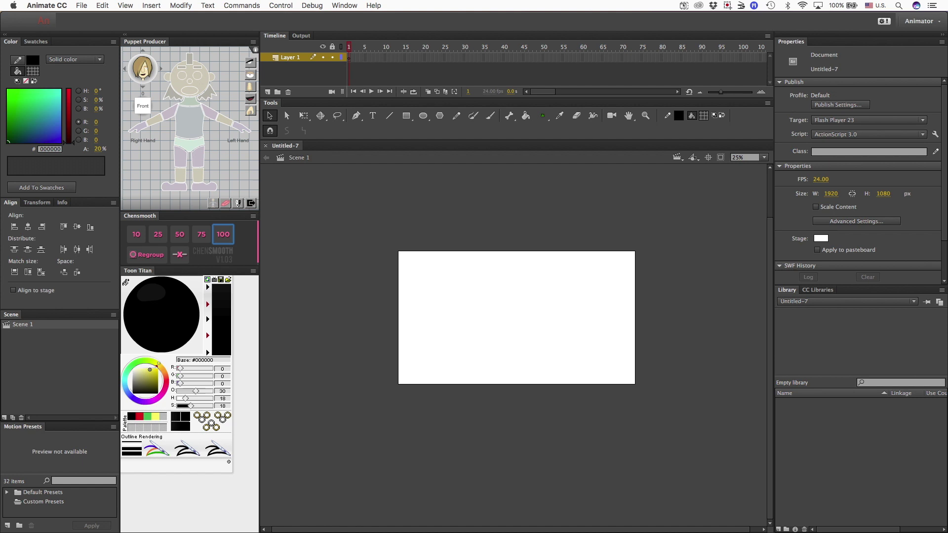
pyautogui.press('super+equal')
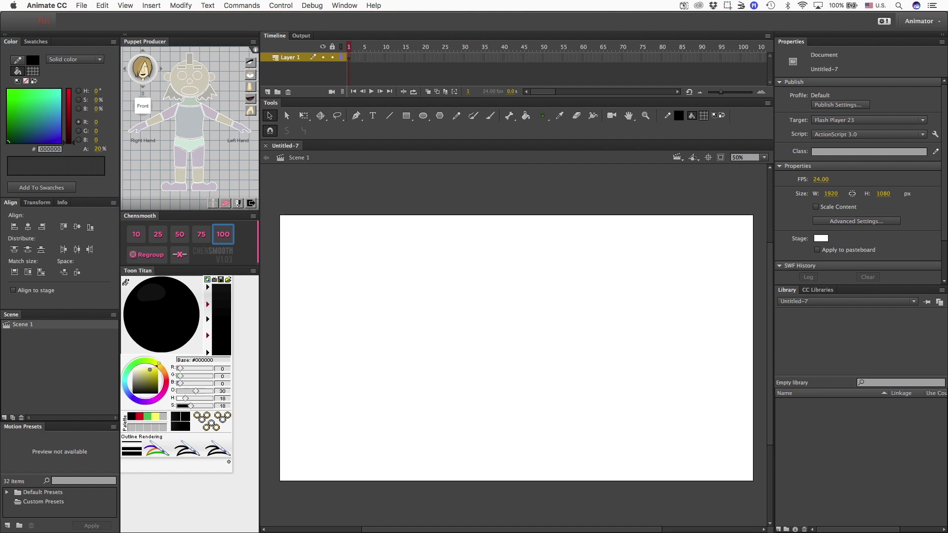
pyautogui.click(125, 6)
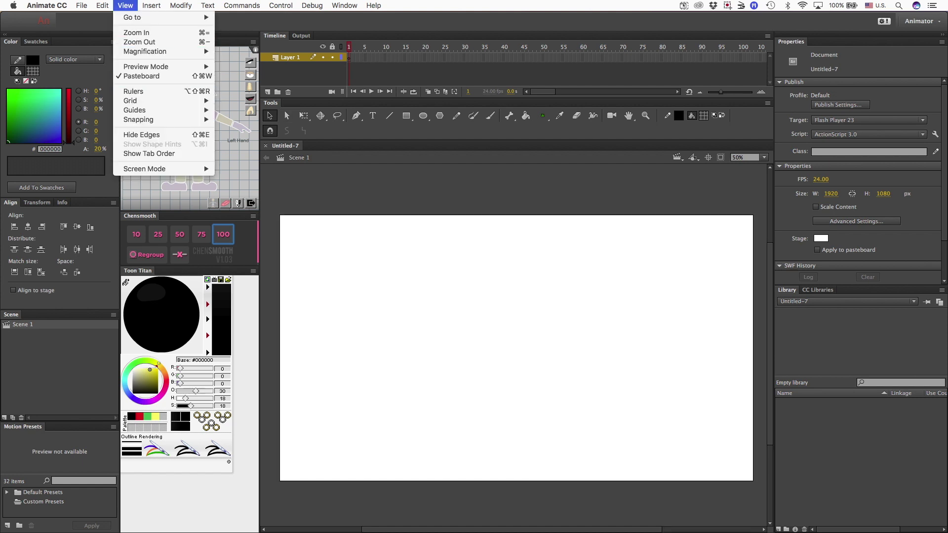
pyautogui.click(133, 91)
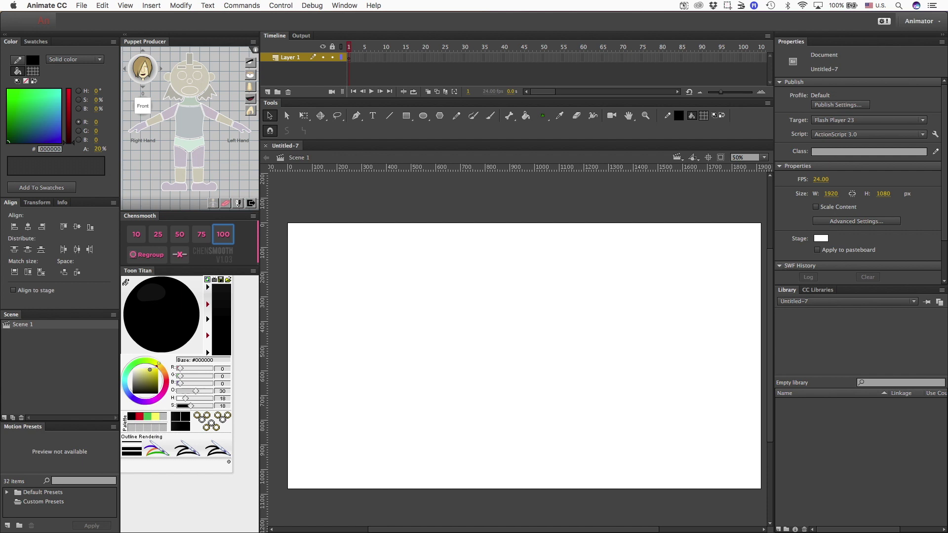
# Place two vertical and two horizontal guides about 100 px inside each edge of the stage.
pyautogui.moveTo(264, 280); pyautogui.dragTo(311, 279)
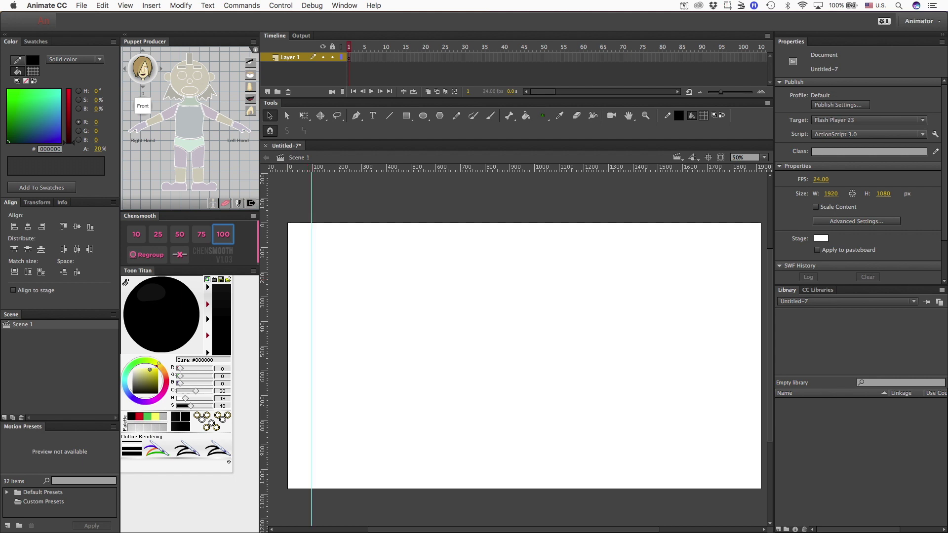
pyautogui.moveTo(444, 169); pyautogui.dragTo(445, 248)
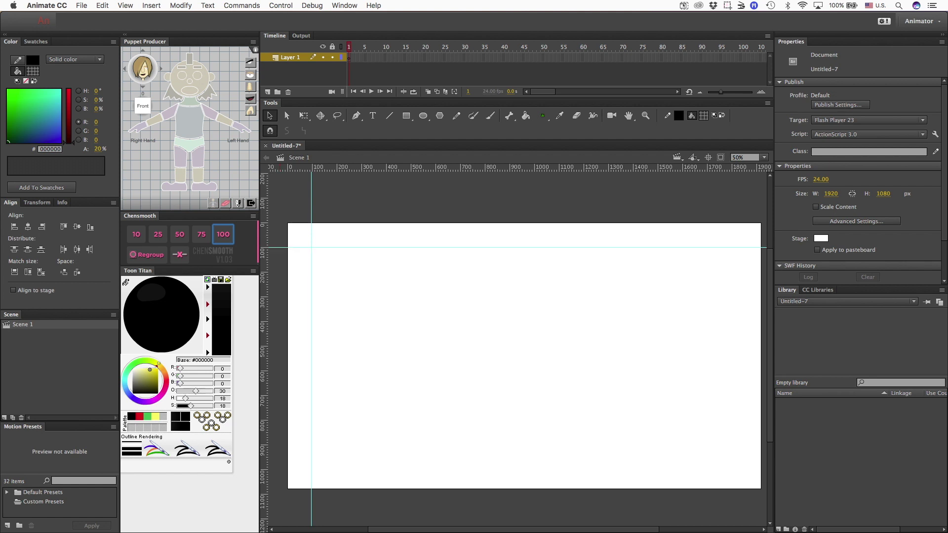
pyautogui.moveTo(444, 168); pyautogui.dragTo(444, 462)
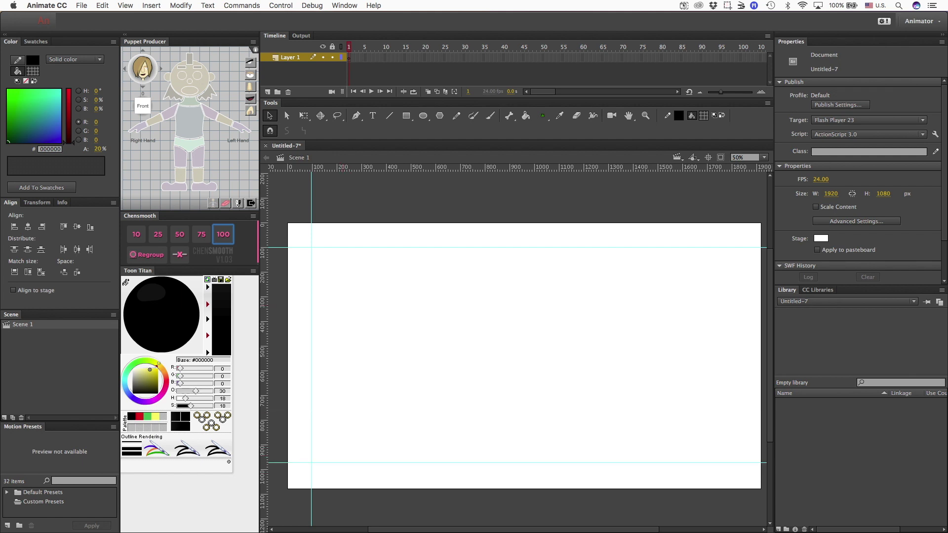
pyautogui.moveTo(265, 320); pyautogui.dragTo(737, 321)
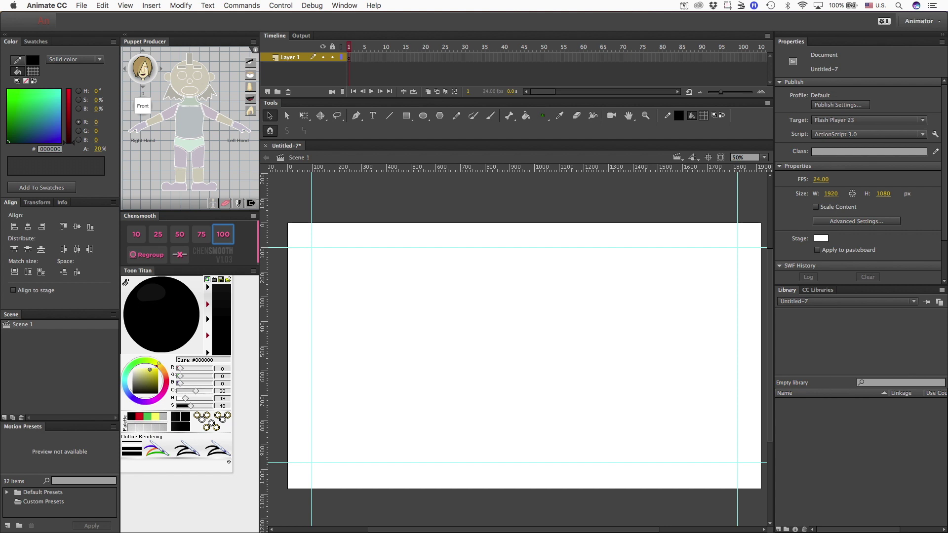
# Lock the guides in place.
pyautogui.press('r')
pyautogui.click(125, 6)
pyautogui.moveTo(148, 110)
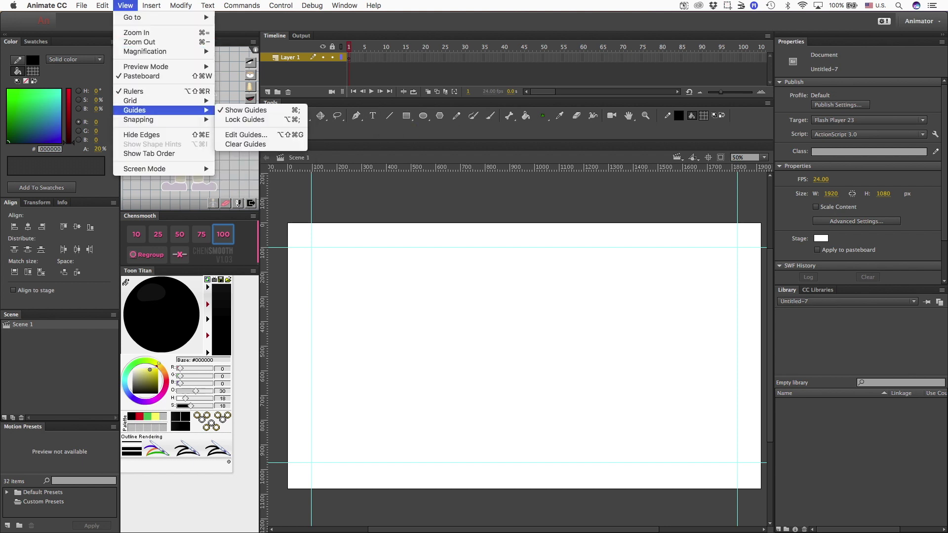
pyautogui.click(245, 120)
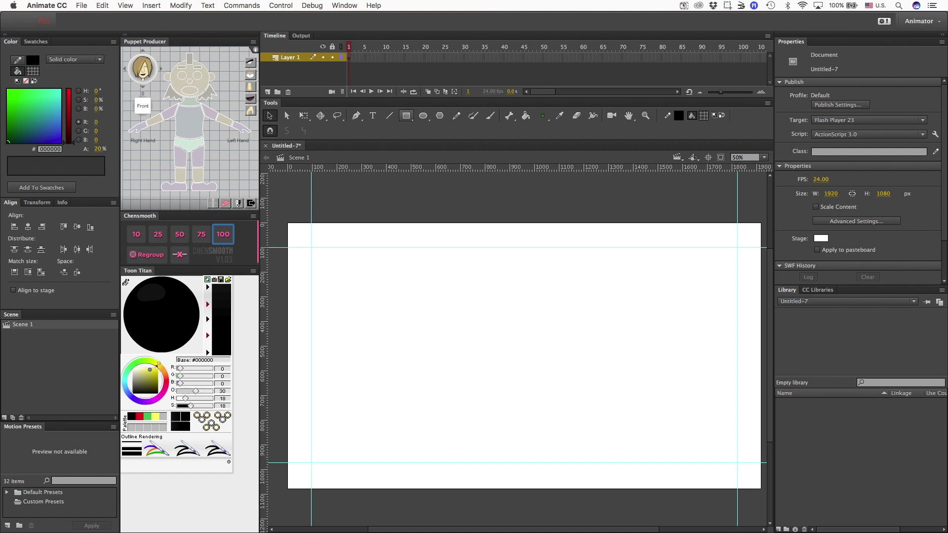
# Draw a rectangle about 1924 by 1090 px around the whole stage and delete its fill, keeping the black outline.
pyautogui.click(406, 116)
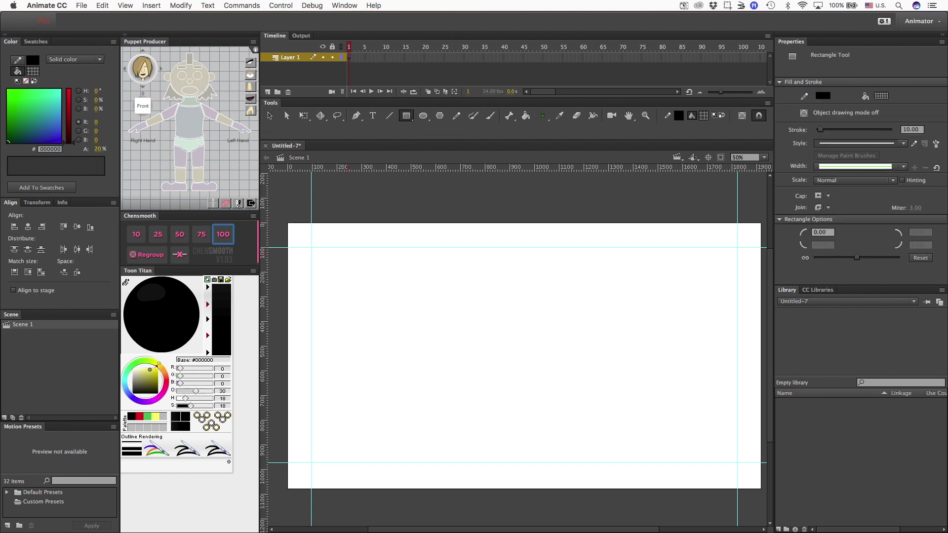
pyautogui.moveTo(285, 221); pyautogui.dragTo(760, 490)
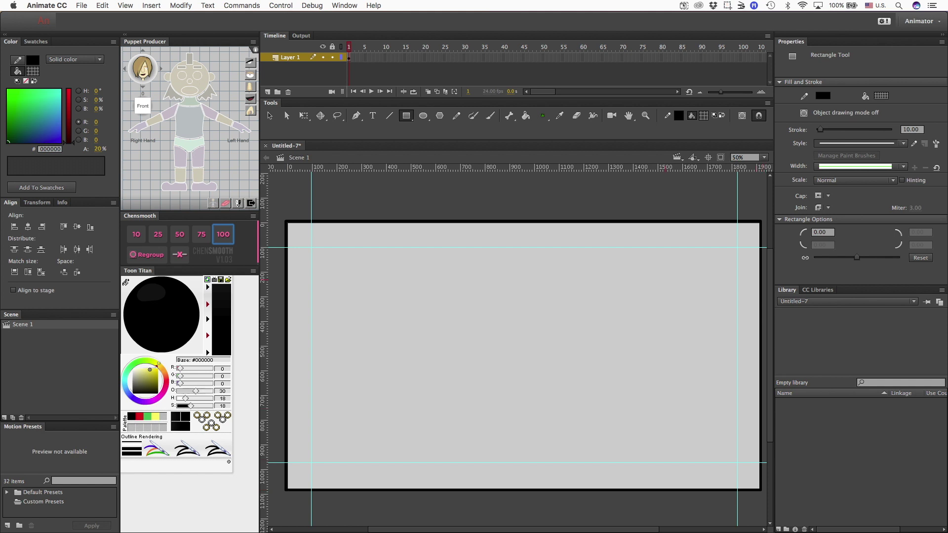
pyautogui.press('v')
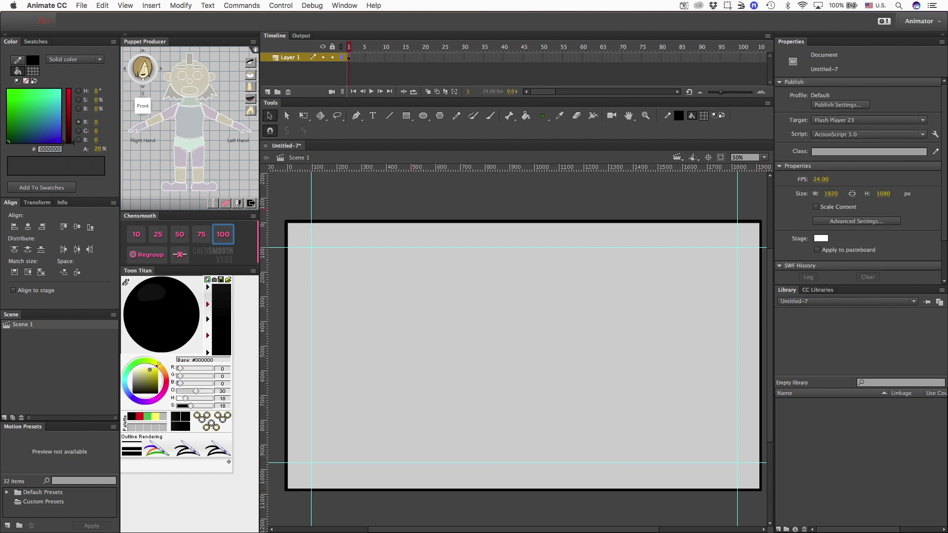
pyautogui.click(523, 221)
pyautogui.press('Escape')
pyautogui.press('super+a')
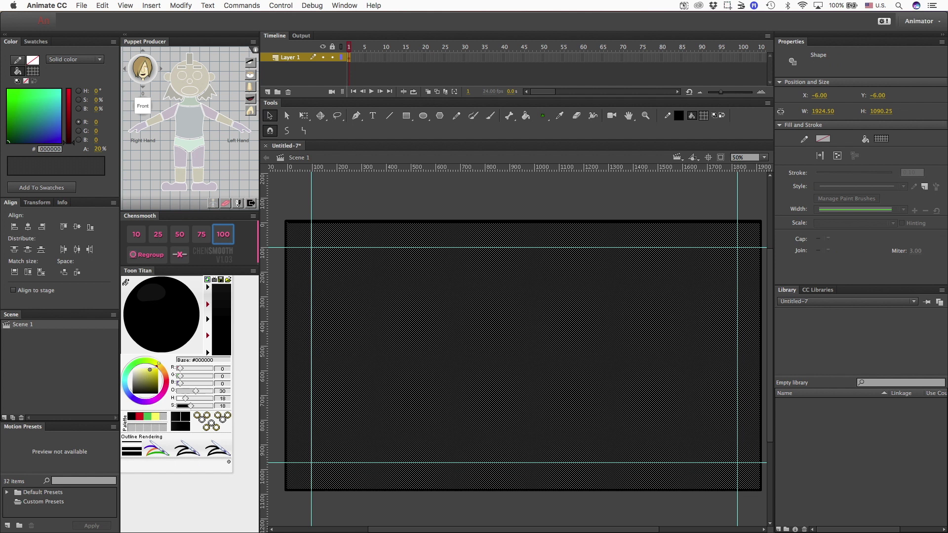
pyautogui.press('Escape')
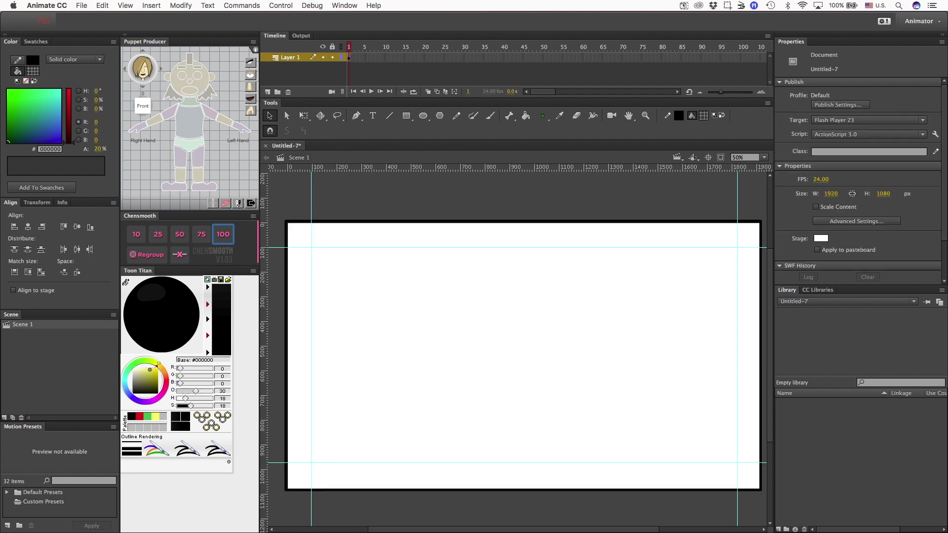
# Draw a second rectangle about 1726 by 872 px along the four guides and delete its fill, keeping the outline.
pyautogui.click(406, 115)
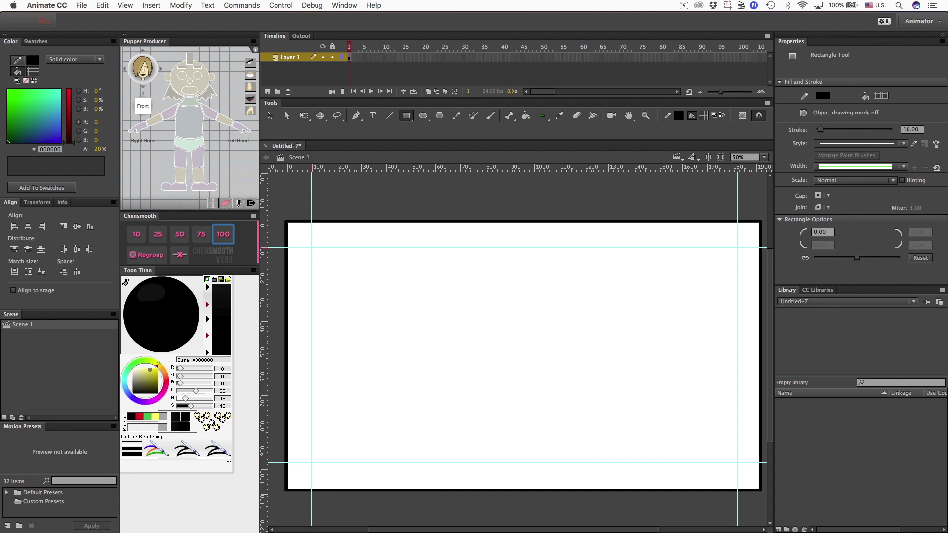
pyautogui.moveTo(310, 247)
pyautogui.mouseDown()
pyautogui.moveTo(612, 367)
pyautogui.moveTo(736, 470)
pyautogui.moveTo(737, 462)
pyautogui.mouseUp()
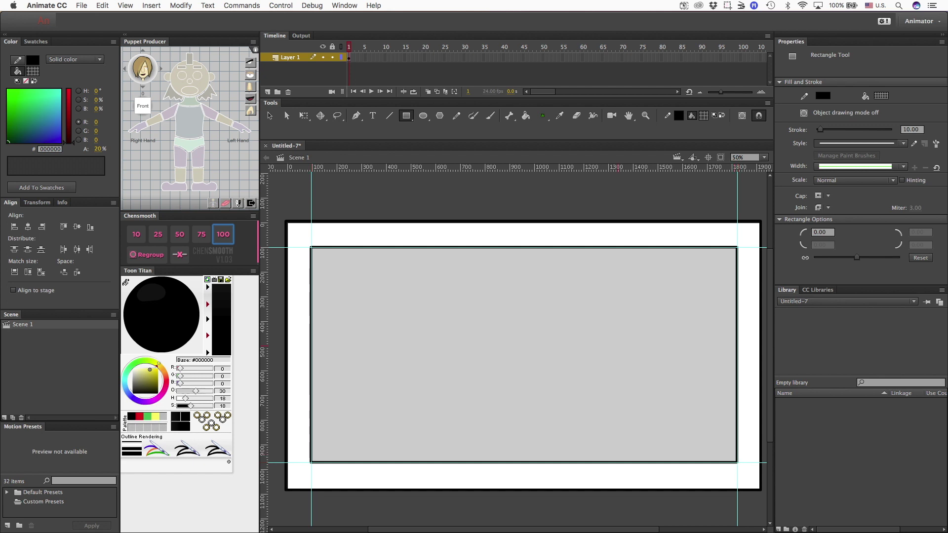
pyautogui.press('v')
pyautogui.click(523, 355)
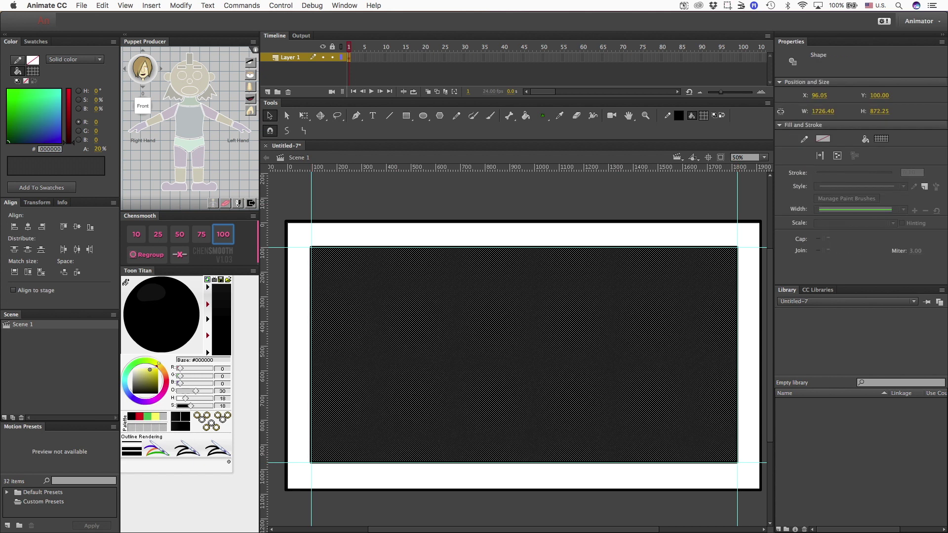
pyautogui.press('Delete')
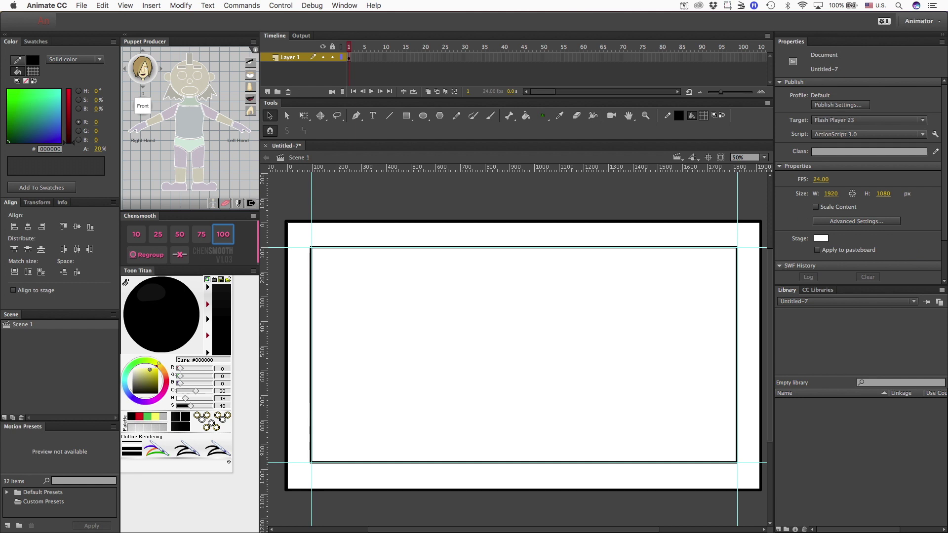
# Fill the border area between the outer and inner rectangles with solid black using the Paint Bucket.
pyautogui.press('m')
pyautogui.press('k')
pyautogui.click(526, 115)
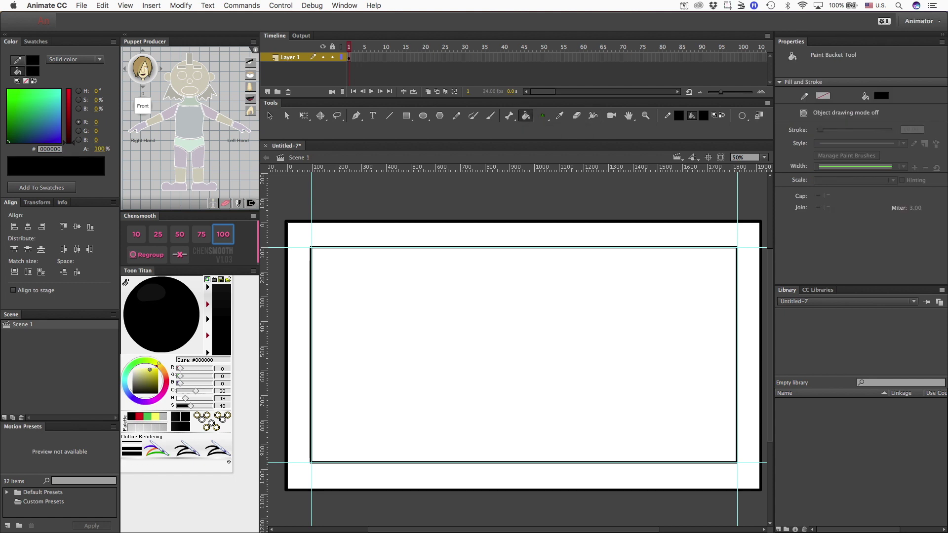
pyautogui.click(523, 234)
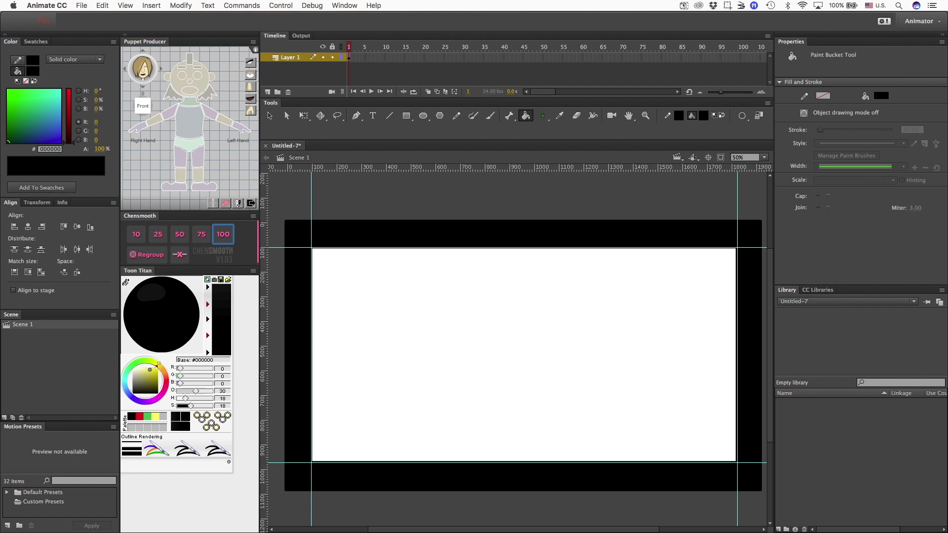
# Delete the outer and inner outline strokes, leaving only the black border fill.
pyautogui.press('v')
pyautogui.doubleClick(523, 221)
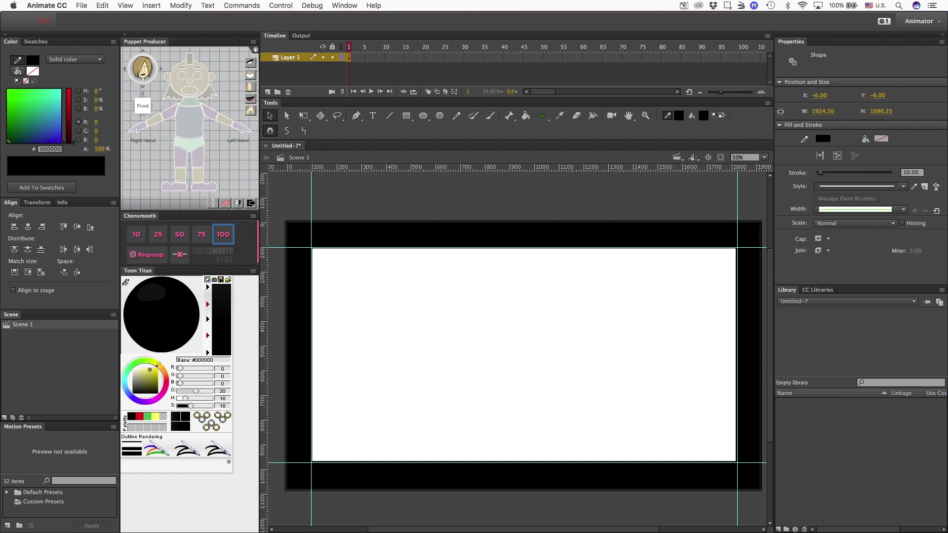
pyautogui.hotkey('ctrl', 'shift', 'a')
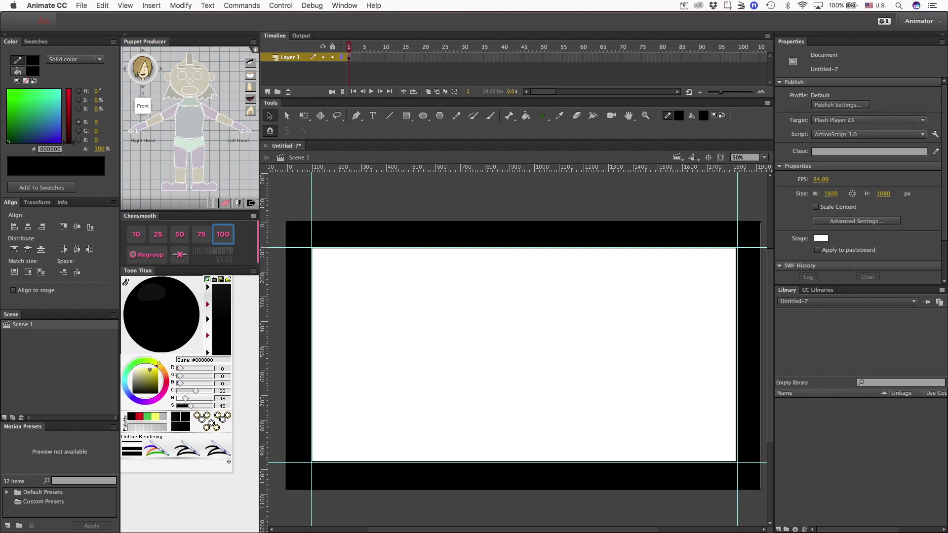
pyautogui.hotkey('ctrl', 'a')
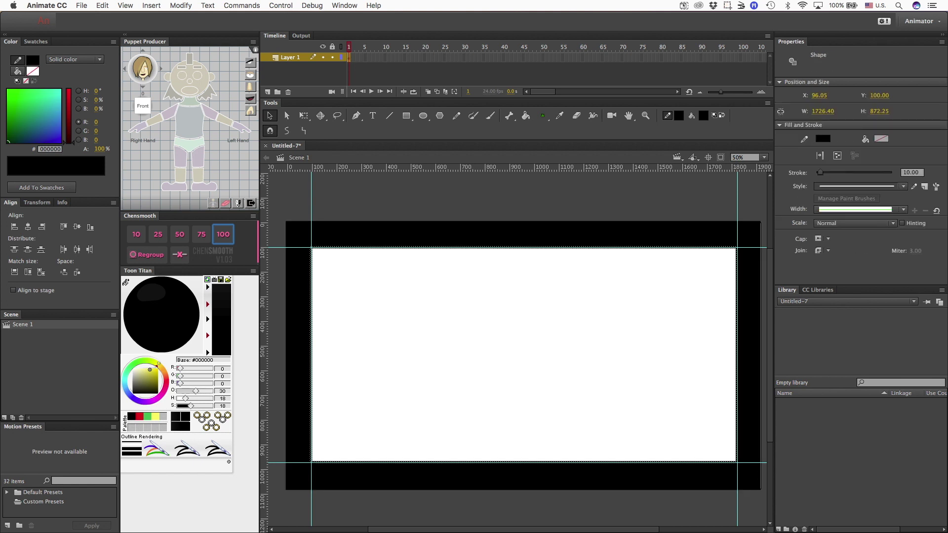
pyautogui.hotkey('ctrl', 'shift', 'a')
# Set the alpha of the black border fill to 20%.
pyautogui.hotkey('ctrl', 'a')
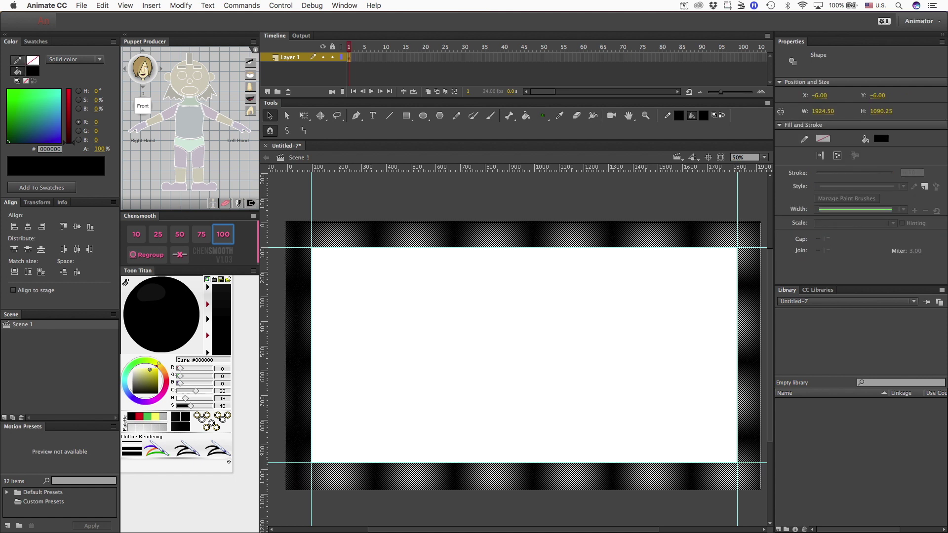
pyautogui.click(100, 149)
pyautogui.write('20')
pyautogui.press('Return')
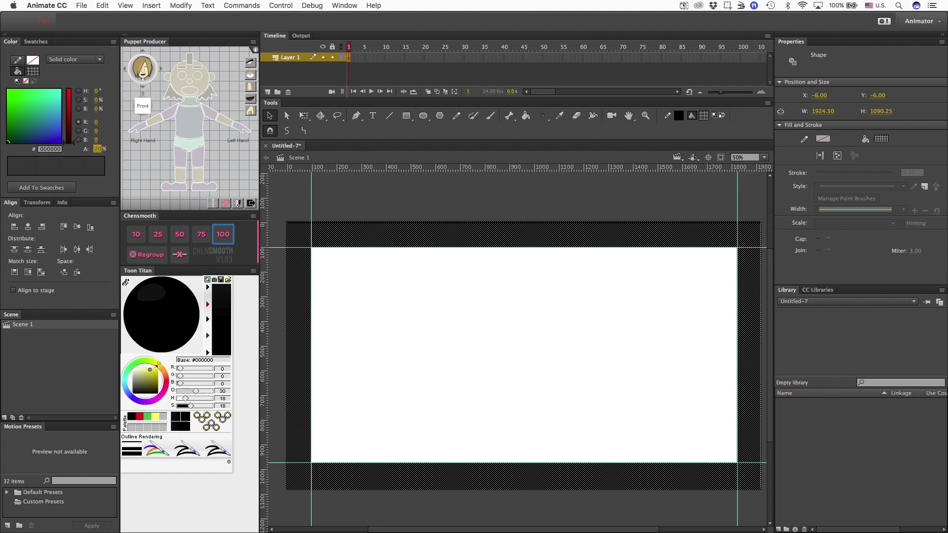
pyautogui.press('Escape')
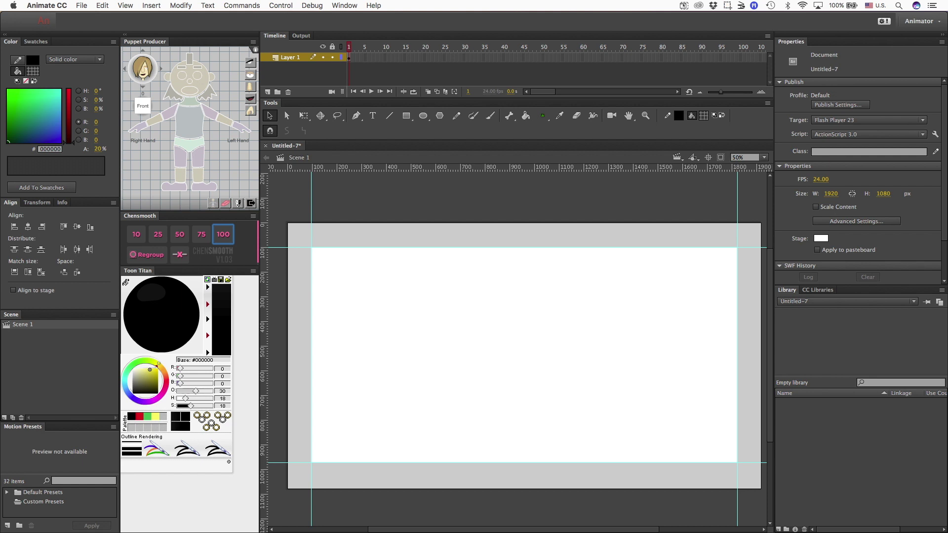
# Draw a short vertical line and a longer horizontal line along the guides from the inner frame's upper-left corner with the Line tool.
pyautogui.press('n')
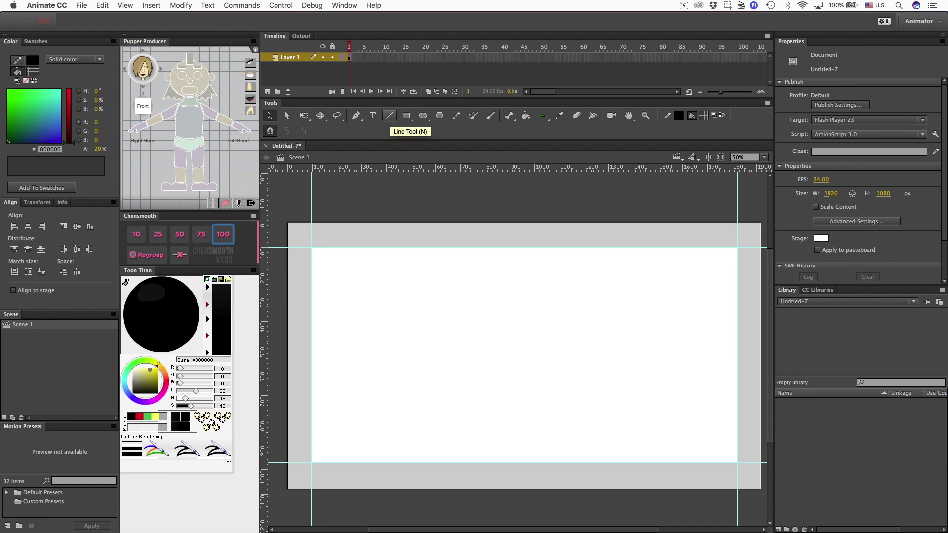
pyautogui.press('w')
pyautogui.press('z')
pyautogui.moveTo(287, 210); pyautogui.dragTo(342, 274)
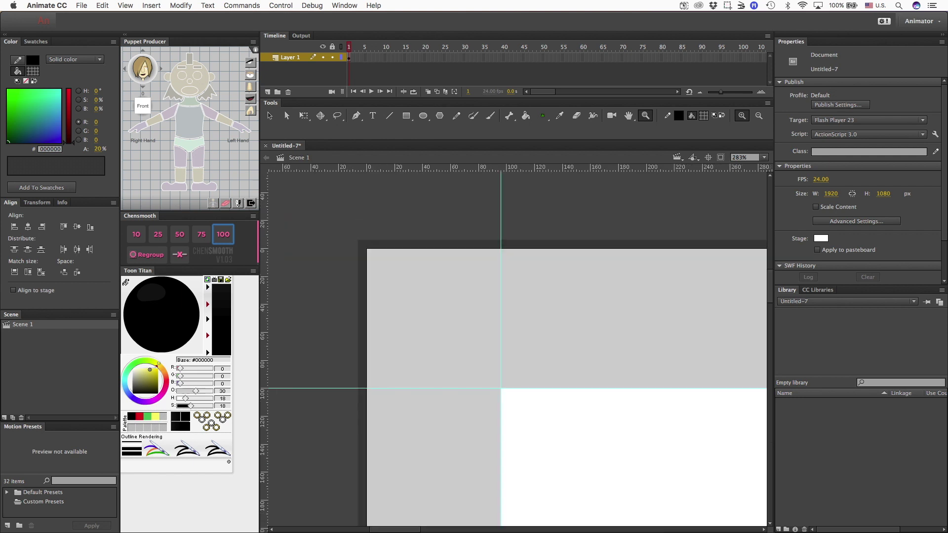
pyautogui.scroll(-5, 516, 345)
pyautogui.hscroll(2, 516, 345)
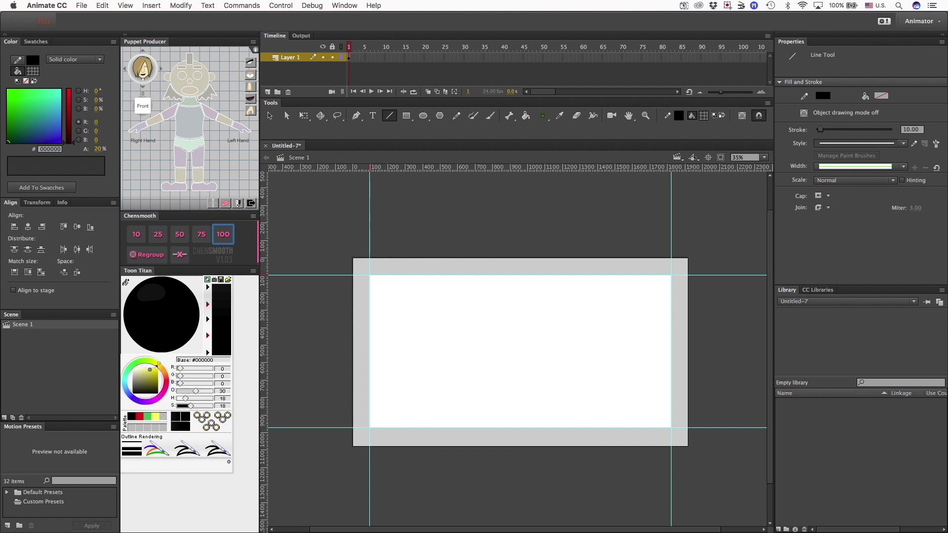
pyautogui.moveTo(369, 275); pyautogui.dragTo(370, 293)
pyautogui.moveTo(369, 275); pyautogui.dragTo(416, 275)
pyautogui.press('z')
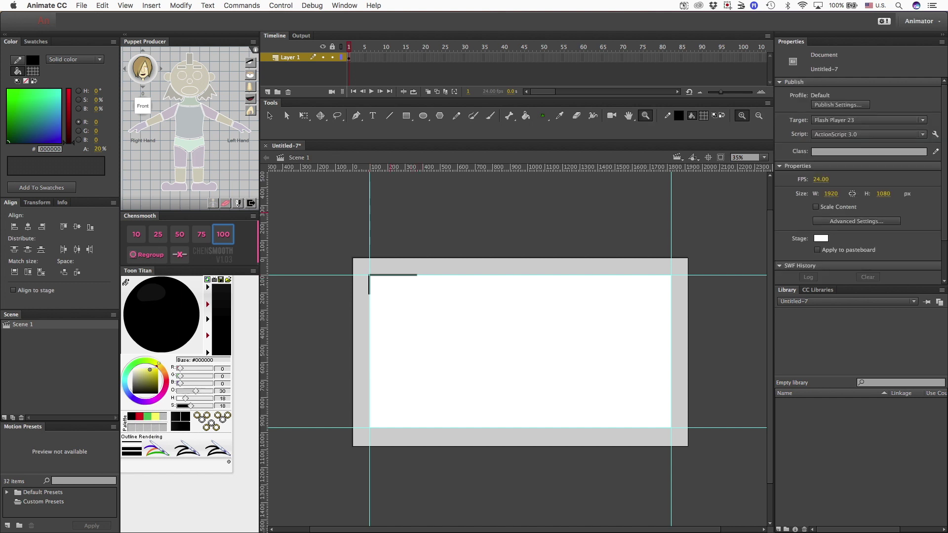
# Duplicate the inner frame's upper-left corner mark in place and flip the copy horizontally.
pyautogui.moveTo(344, 258); pyautogui.dragTo(432, 301)
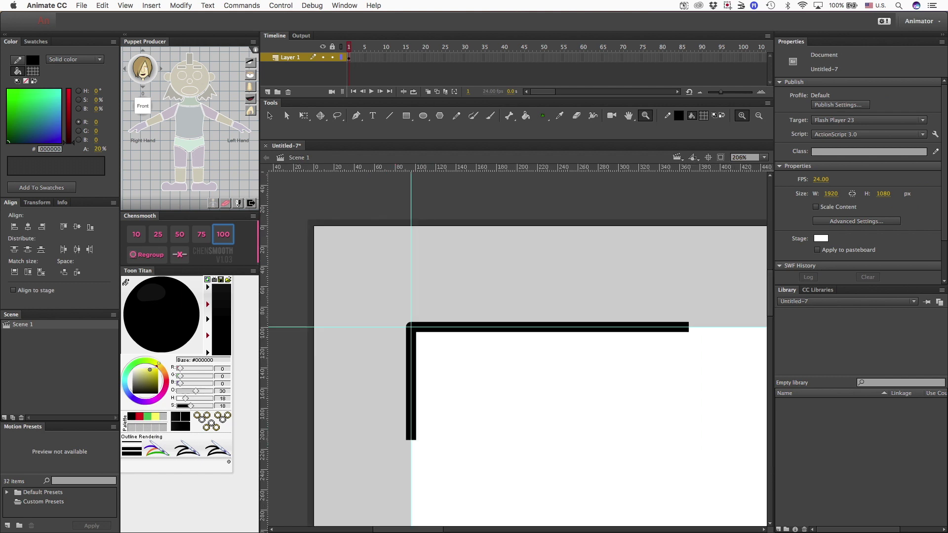
pyautogui.hotkey('ctrl', 'a')
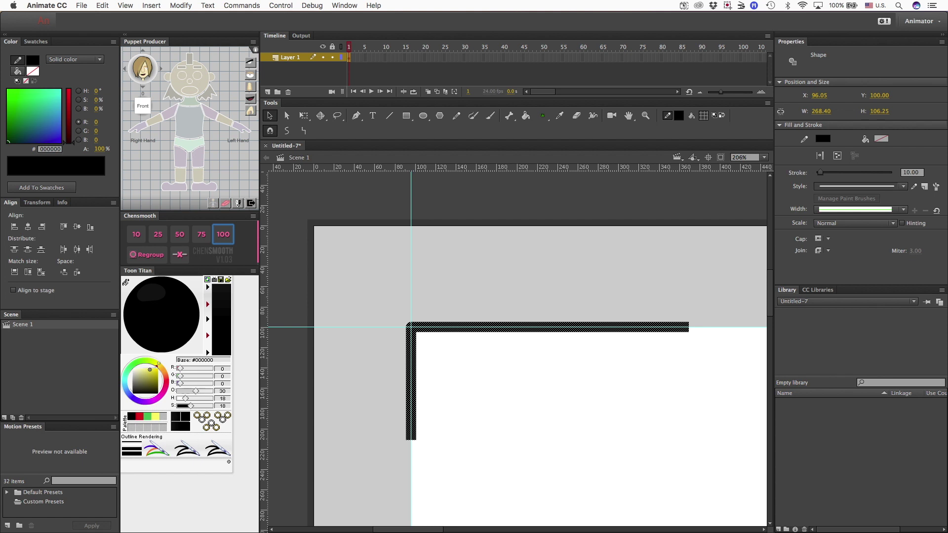
pyautogui.press('super+minus')
pyautogui.press('super+minus')
pyautogui.press('super+minus')
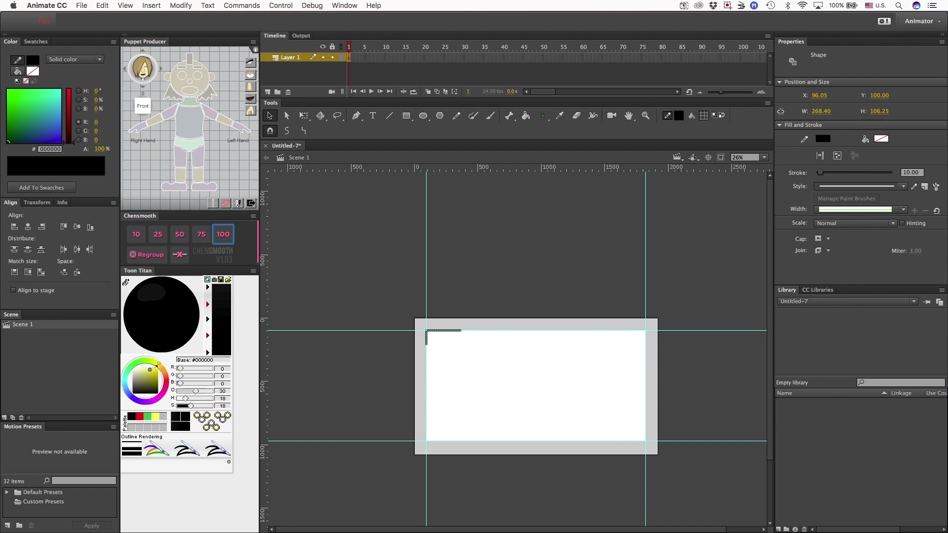
pyautogui.click(181, 5)
pyautogui.moveTo(212, 125)
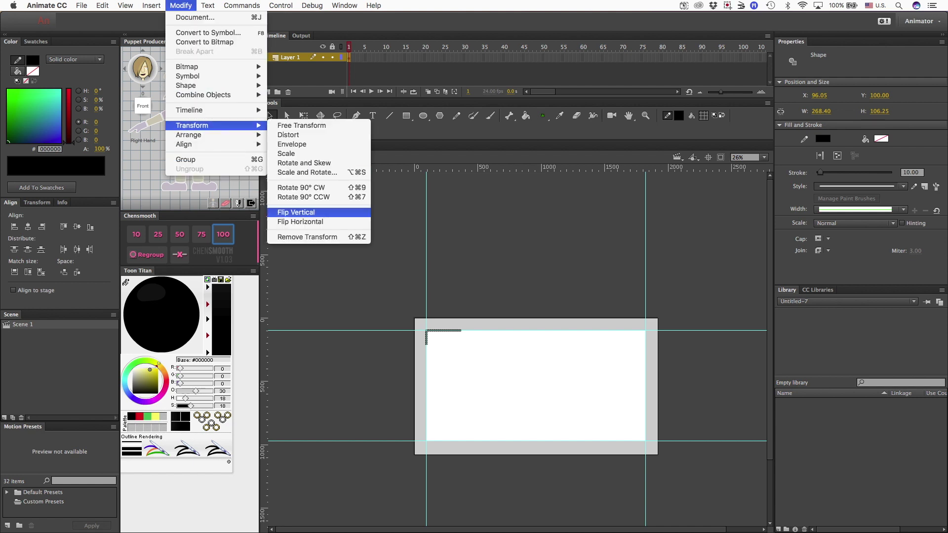
pyautogui.click(306, 222)
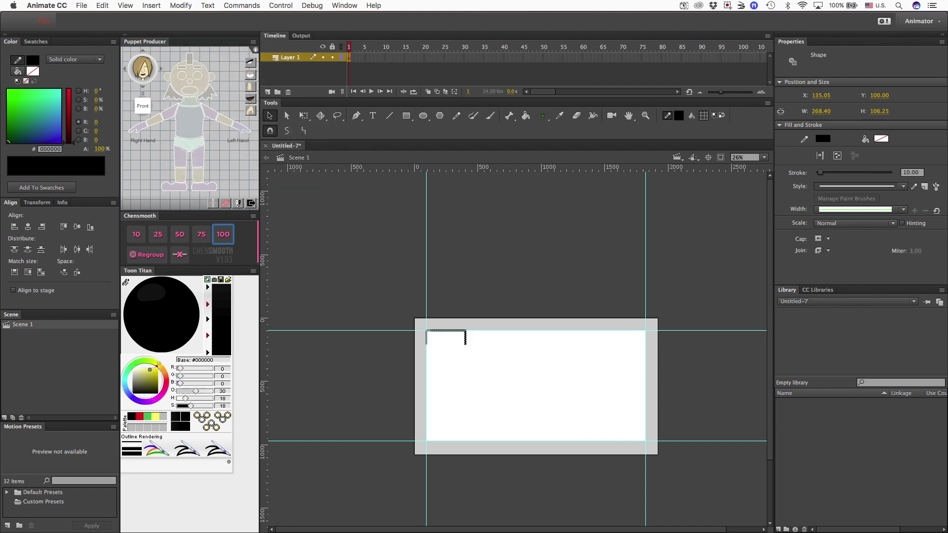
# Move the flipped corner mark along the upper guide to the inner frame's upper-right corner, at X 1554.65 px.
pyautogui.hotkey('shift', 'Right')
pyautogui.hotkey('shift', 'Right')
pyautogui.hotkey('shift', 'Right')
pyautogui.hotkey('shift', 'Right')
pyautogui.hotkey('shift', 'Right')
pyautogui.hotkey('shift', 'Right')
pyautogui.hotkey('shift', 'Right')
pyautogui.hotkey('shift', 'Right')
pyautogui.hotkey('shift', 'Right')
pyautogui.hotkey('shift', 'Right')
pyautogui.hotkey('shift', 'Right')
pyautogui.hotkey('shift', 'Right')
pyautogui.hotkey('shift', 'Right')
pyautogui.hotkey('shift', 'Right')
pyautogui.hotkey('shift', 'Right')
pyautogui.hotkey('shift', 'Right')
pyautogui.hotkey('shift', 'Right')
pyautogui.hotkey('shift', 'Right')
pyautogui.hotkey('shift', 'Right')
pyautogui.hotkey('shift', 'Right')
pyautogui.press('Right')
pyautogui.press('Right')
pyautogui.press('Right')
pyautogui.press('Right')
pyautogui.press('super+=')
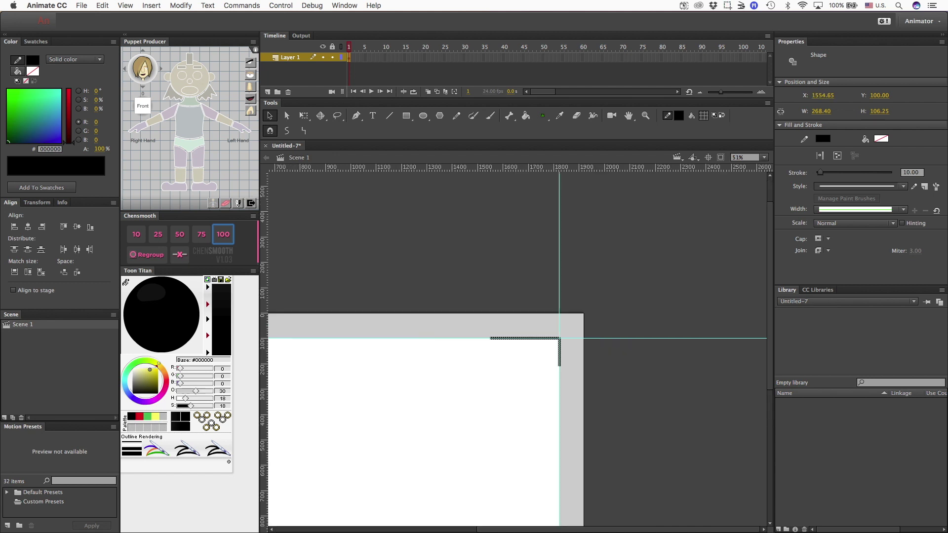
pyautogui.press('super+minus')
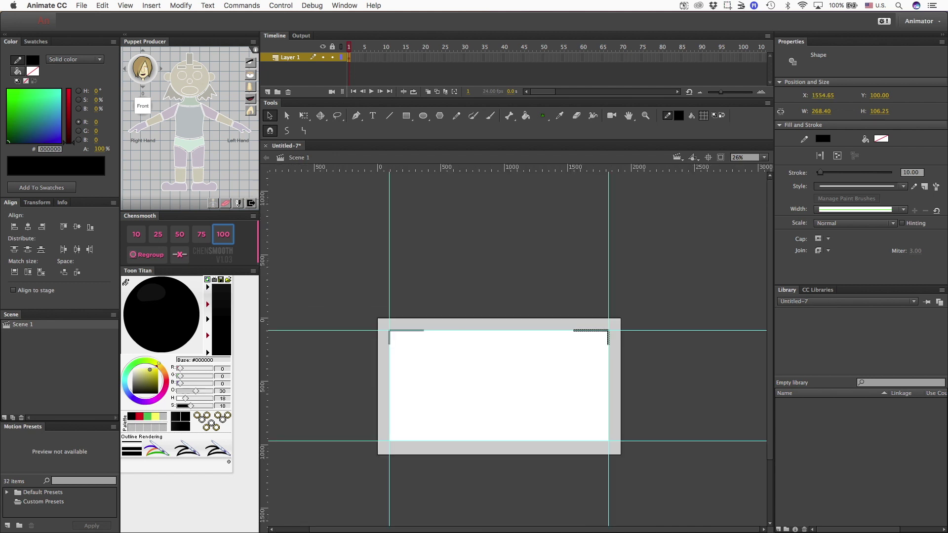
# Duplicate both upper corner marks, flip the copies vertically and place them at the inner frame's lower corners.
pyautogui.press('super+a')
pyautogui.click(181, 5)
pyautogui.moveTo(212, 125)
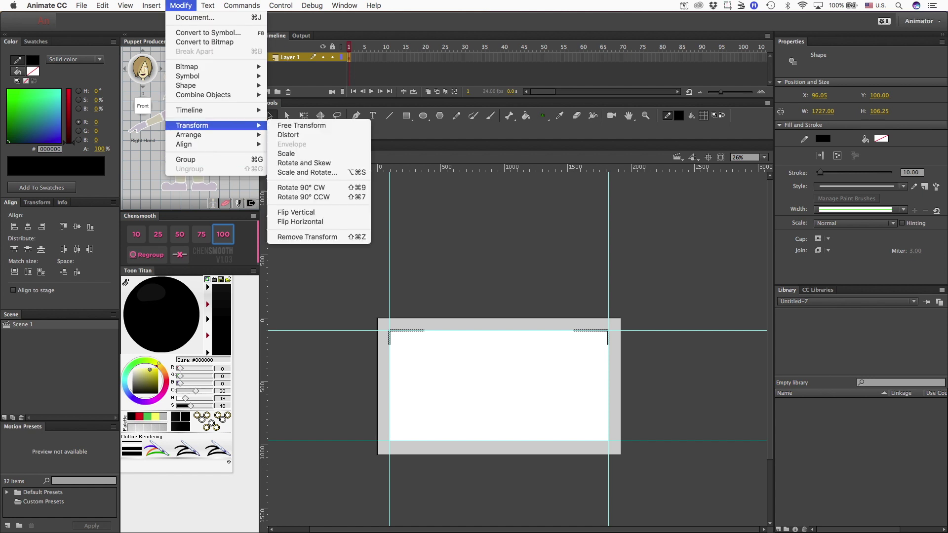
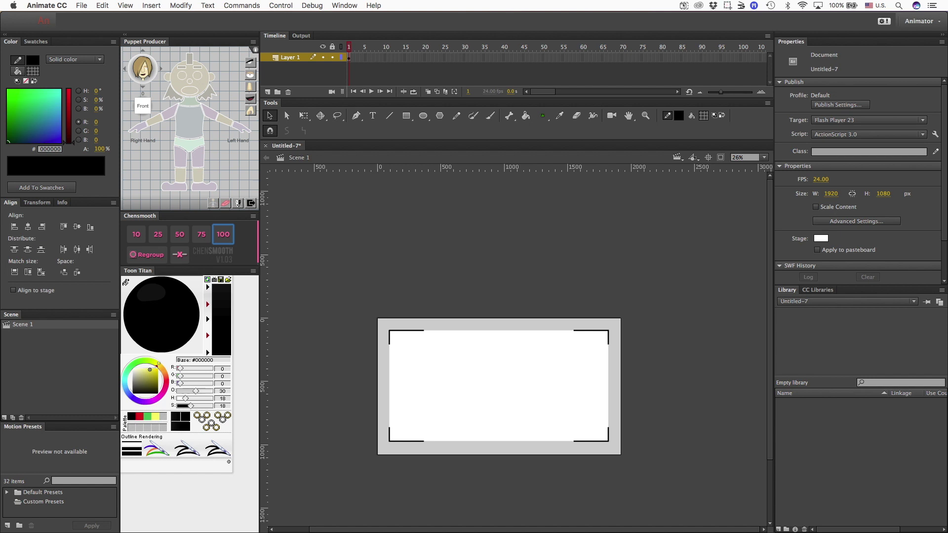
# Draw a small black-outlined circle just inside the upper-right corner mark with the Oval tool.
pyautogui.press('z')
pyautogui.moveTo(540, 312); pyautogui.dragTo(640, 367)
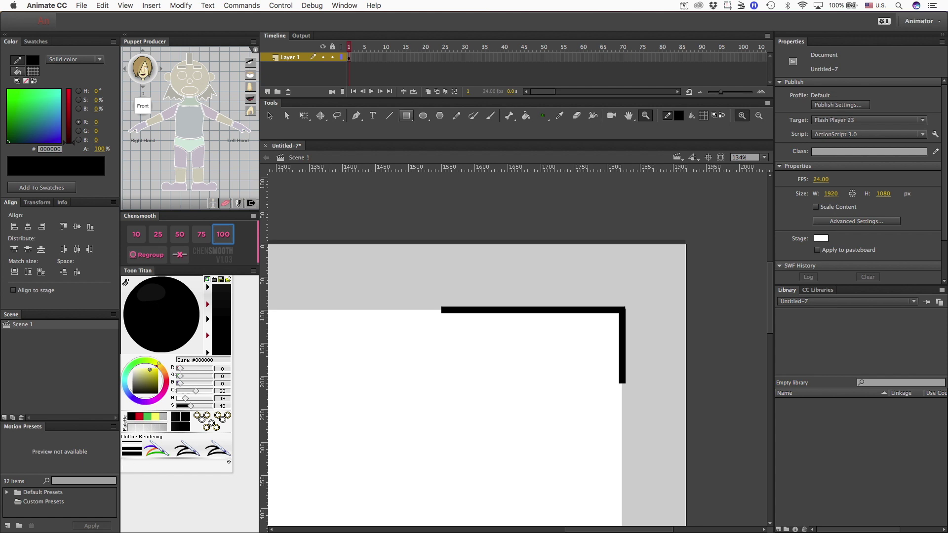
pyautogui.press('o')
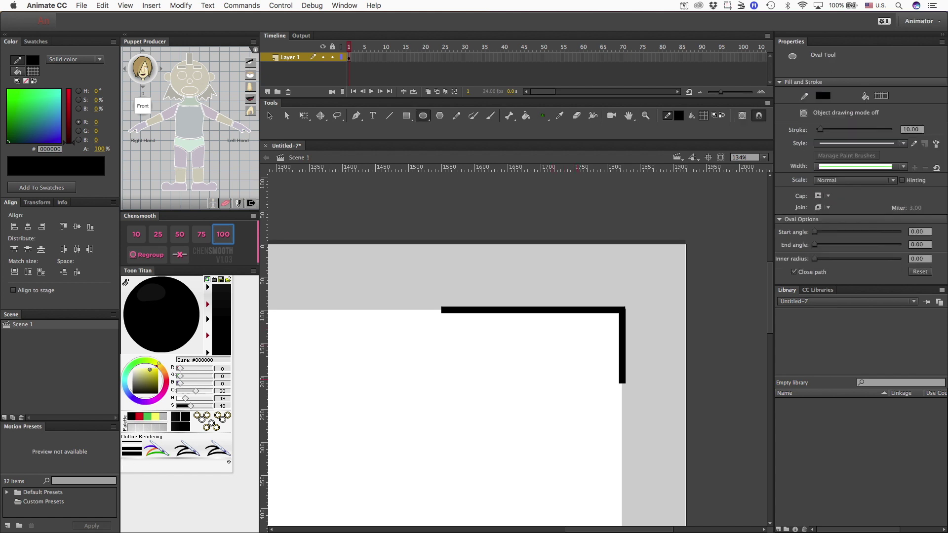
pyautogui.moveTo(547, 327); pyautogui.dragTo(602, 381)
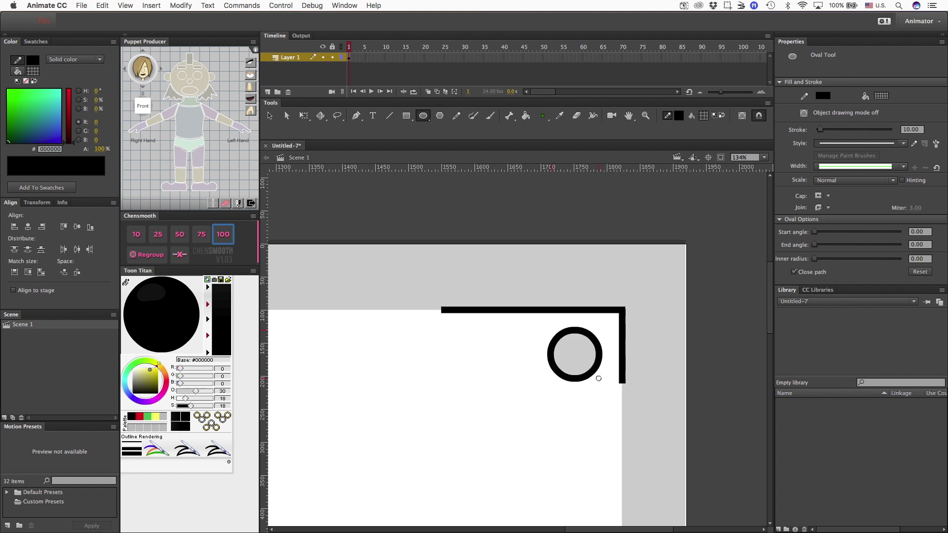
# Replace the circle's semi-transparent fill with solid red (#E40005) using the Paint Bucket.
pyautogui.press('v')
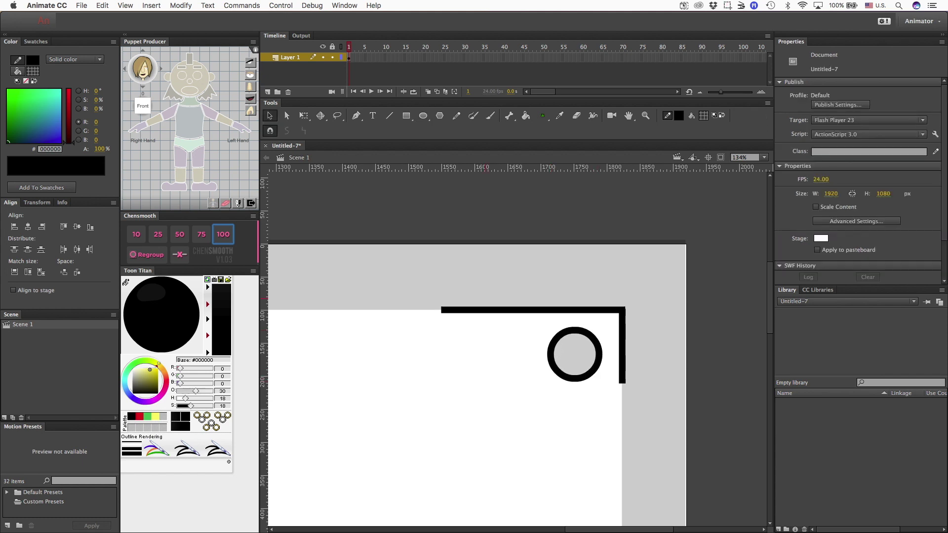
pyautogui.click(574, 353)
pyautogui.press('Delete')
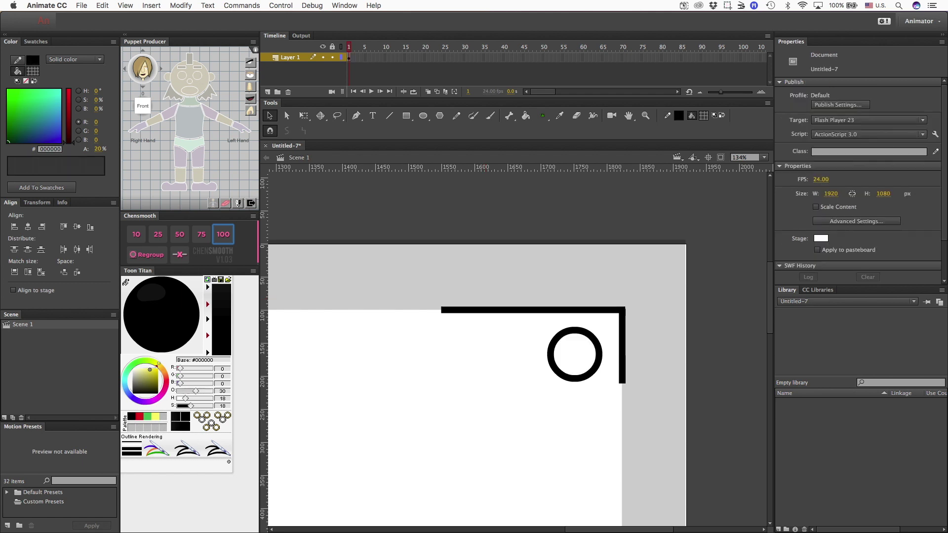
pyautogui.click(139, 416)
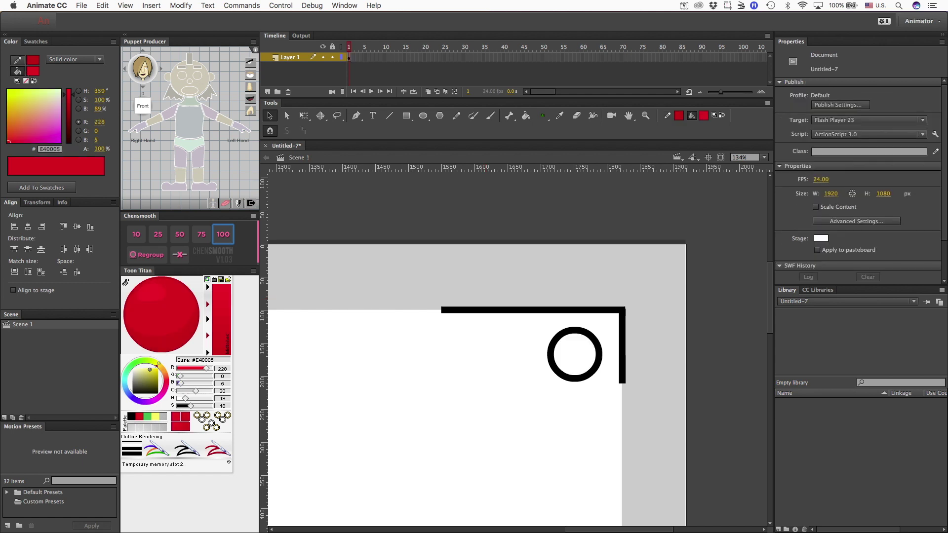
pyautogui.press('k')
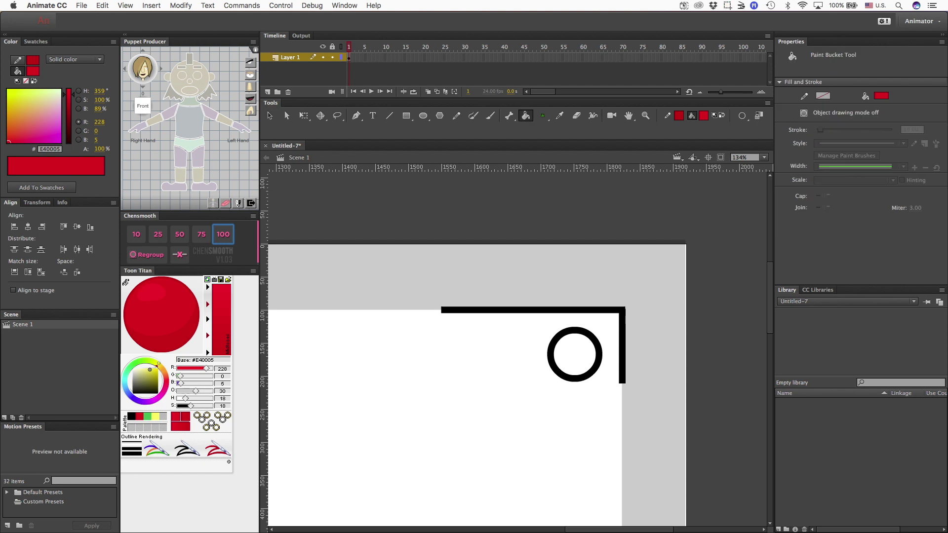
pyautogui.click(574, 354)
pyautogui.press('v')
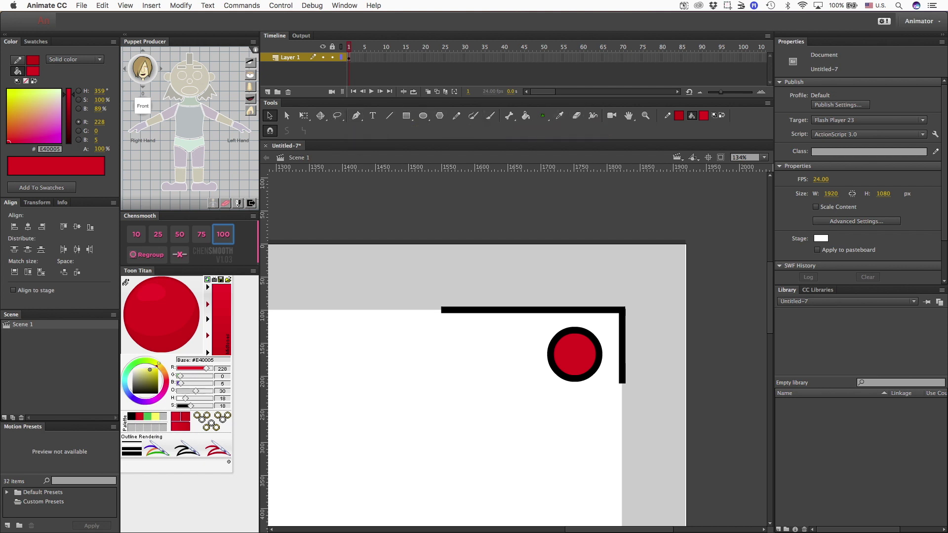
# Add a red 73 pt Arial static text reading "REC" beside the red circle.
pyautogui.press('t')
pyautogui.moveTo(447, 293); pyautogui.dragTo(545, 348)
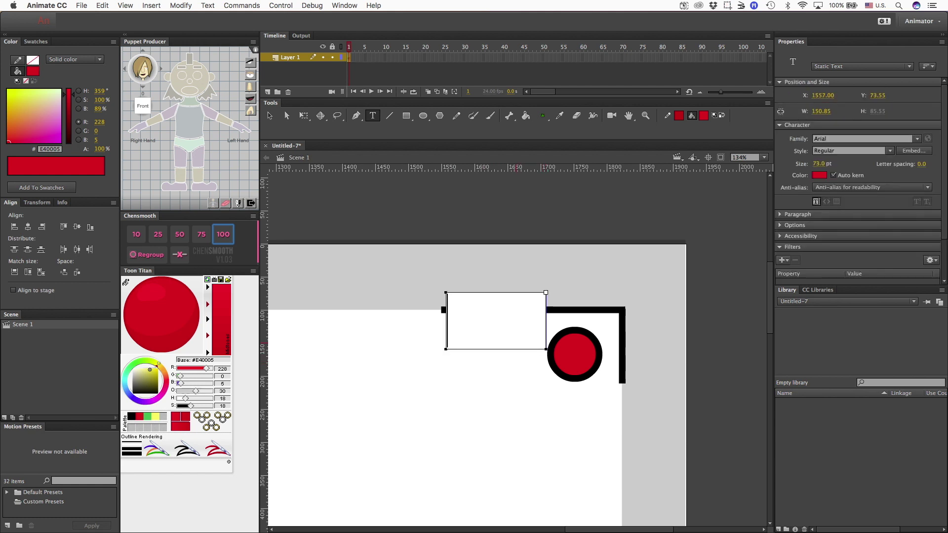
pyautogui.write('rec')
pyautogui.press('BackSpace')
pyautogui.press('BackSpace')
pyautogui.press('BackSpace')
pyautogui.write('RE')
pyautogui.press('Return')
pyautogui.write('C')
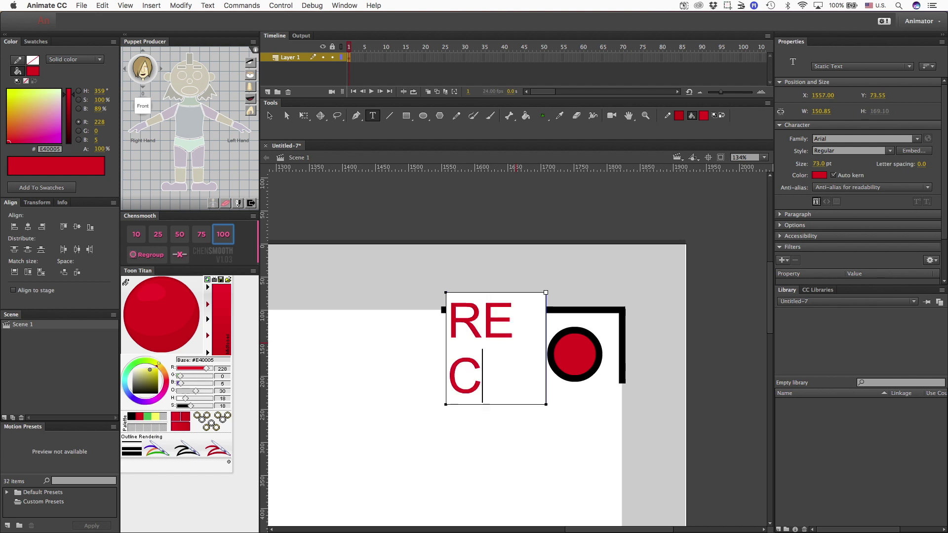
pyautogui.press('Escape')
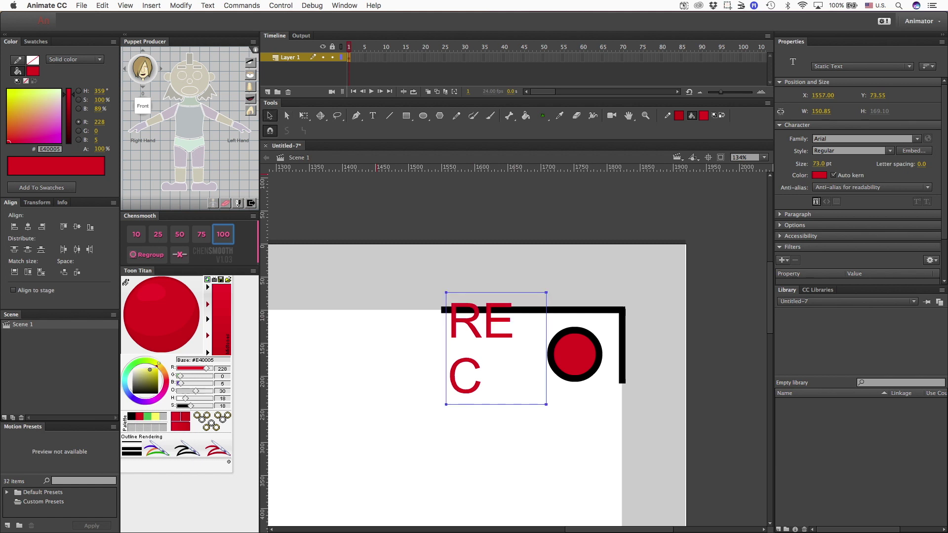
# Widen the text box so REC fits on one line and align it vertically beside the red circle.
pyautogui.moveTo(446, 292); pyautogui.dragTo(431, 292)
pyautogui.moveTo(489, 320); pyautogui.dragTo(484, 352)
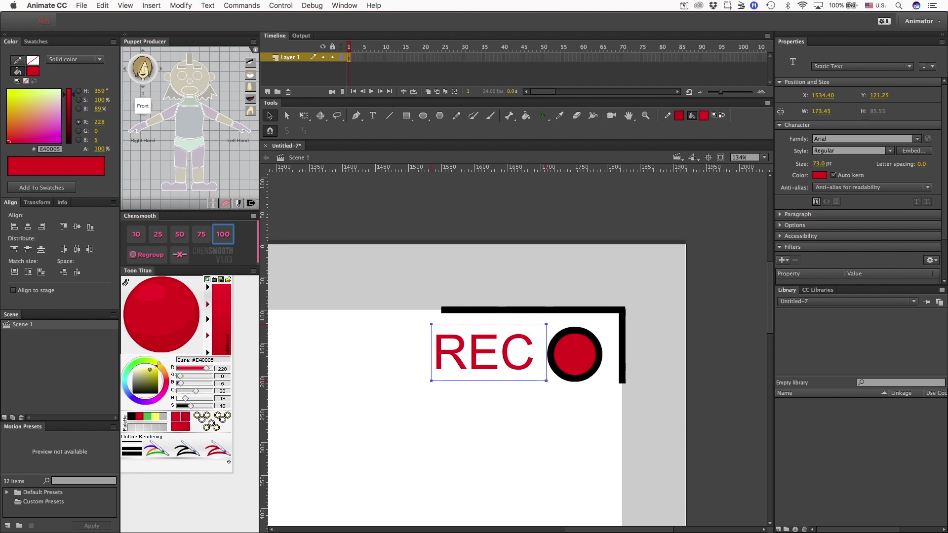
pyautogui.press('Down')
pyautogui.press('Down')
pyautogui.press('Down')
pyautogui.press('Down')
pyautogui.press('Down')
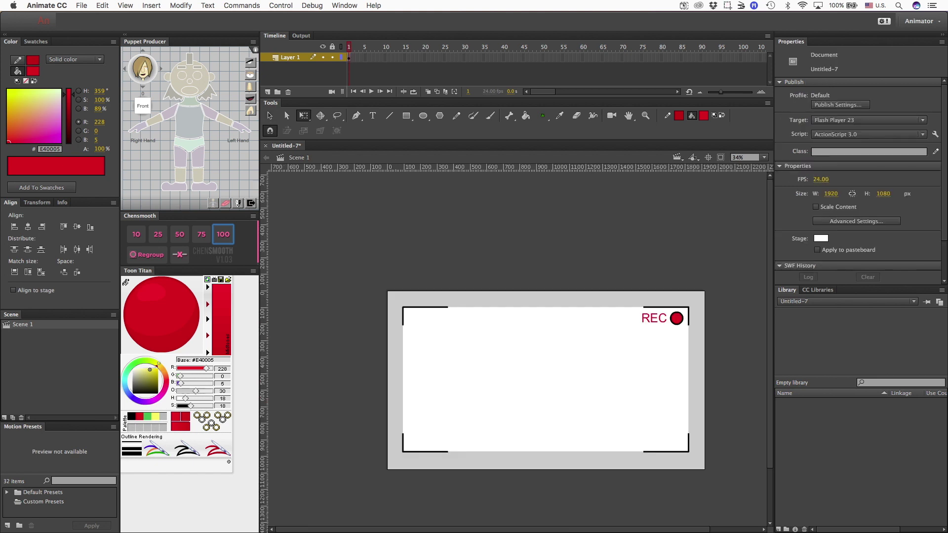
# Draw a battery inside the upper-left corner mark: a red rectangle about 229 by 79 px with a small terminal rectangle on its right end.
pyautogui.press('super+equal')
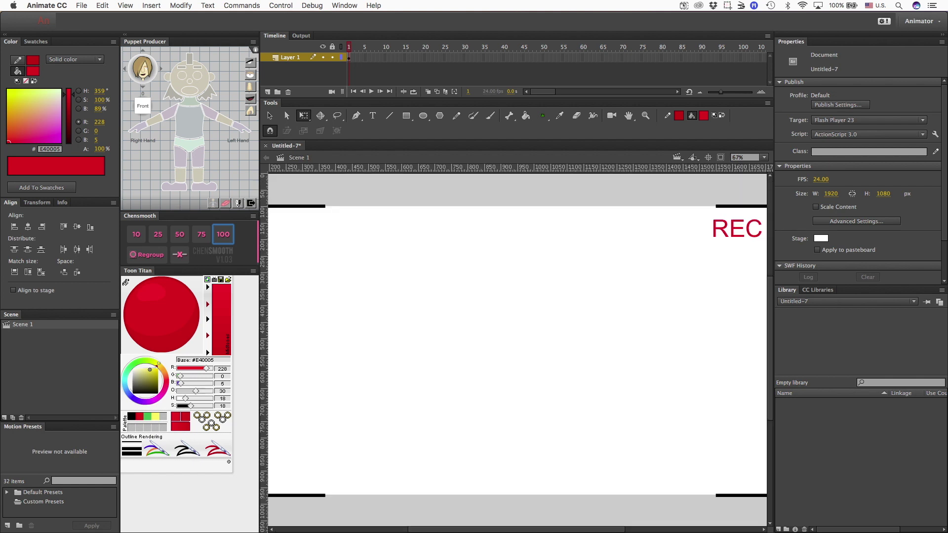
pyautogui.hscroll(-10, 516, 348)
pyautogui.scroll(2, 515, 348)
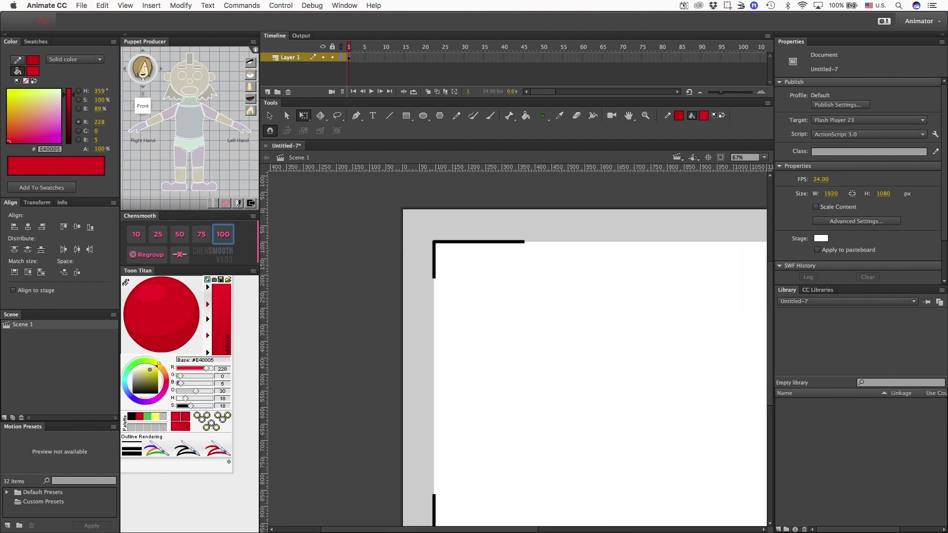
pyautogui.press('z')
pyautogui.moveTo(375, 200); pyautogui.dragTo(702, 349)
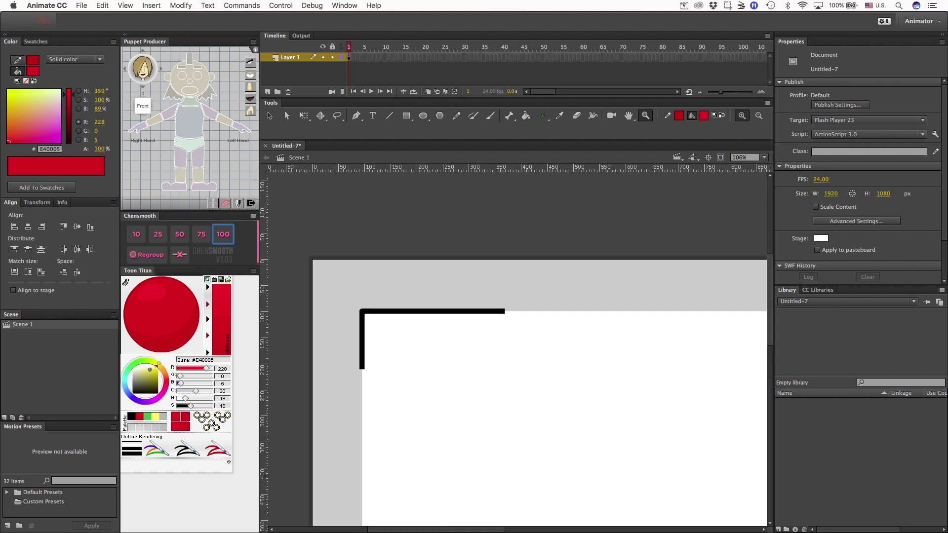
pyautogui.press('r')
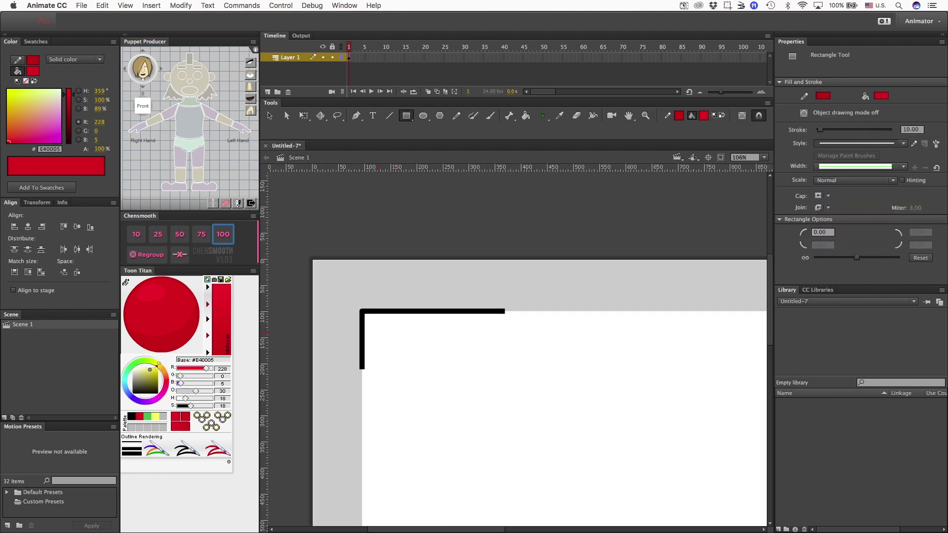
pyautogui.moveTo(375, 329)
pyautogui.mouseDown()
pyautogui.moveTo(485, 382)
pyautogui.moveTo(500, 375)
pyautogui.mouseUp()
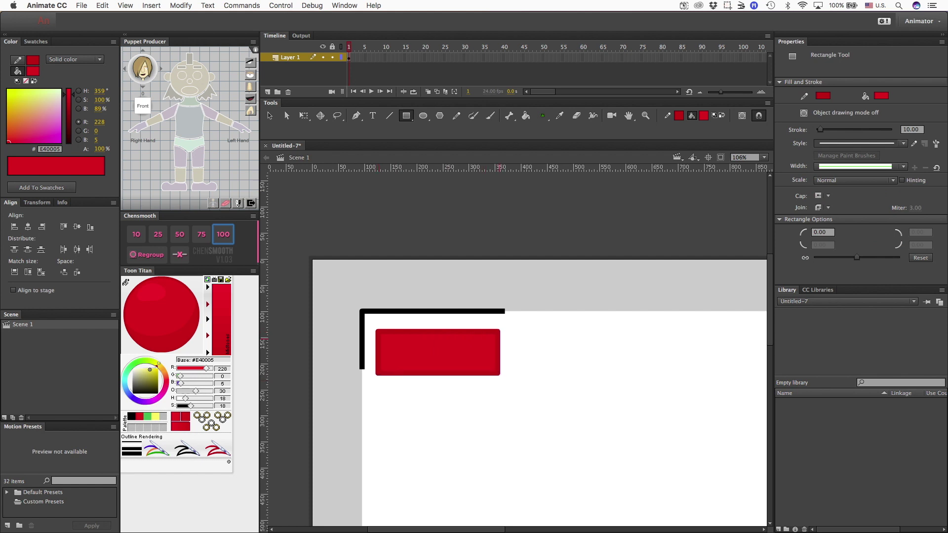
pyautogui.moveTo(499, 335); pyautogui.dragTo(509, 363)
pyautogui.press('v')
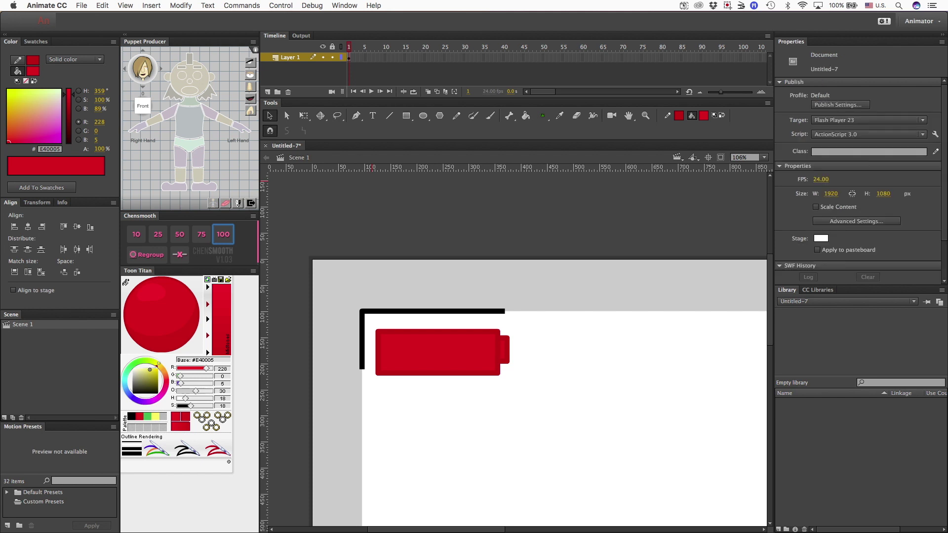
# Recolor the outlines of the battery body and terminal black (#000000).
pyautogui.doubleClick(437, 373)
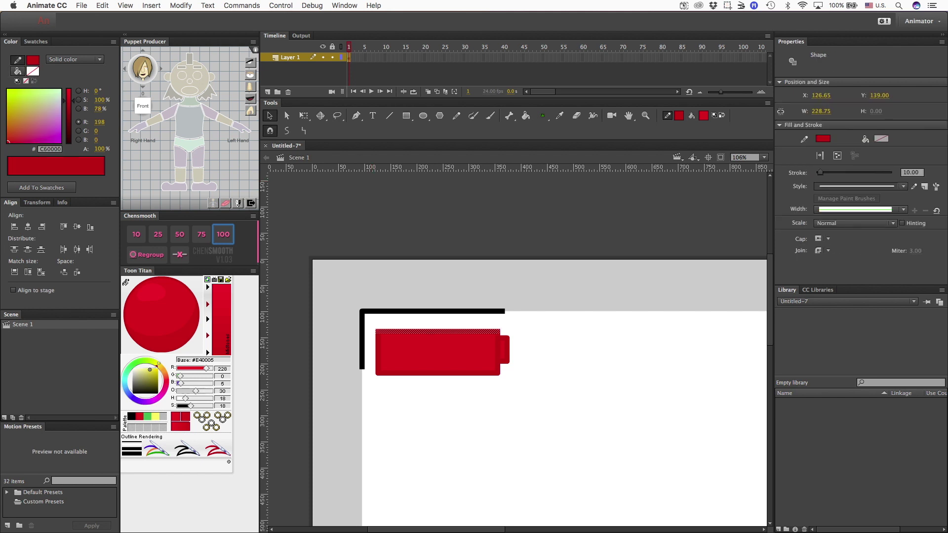
pyautogui.click(131, 416)
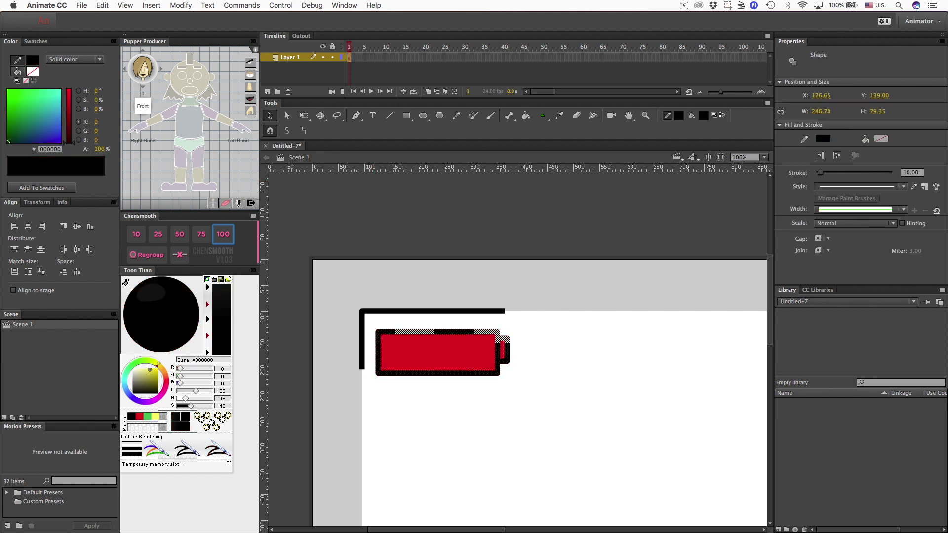
pyautogui.press('Escape')
# Delete the red fills of the battery body and terminal, keeping only their outlines.
pyautogui.click(437, 352)
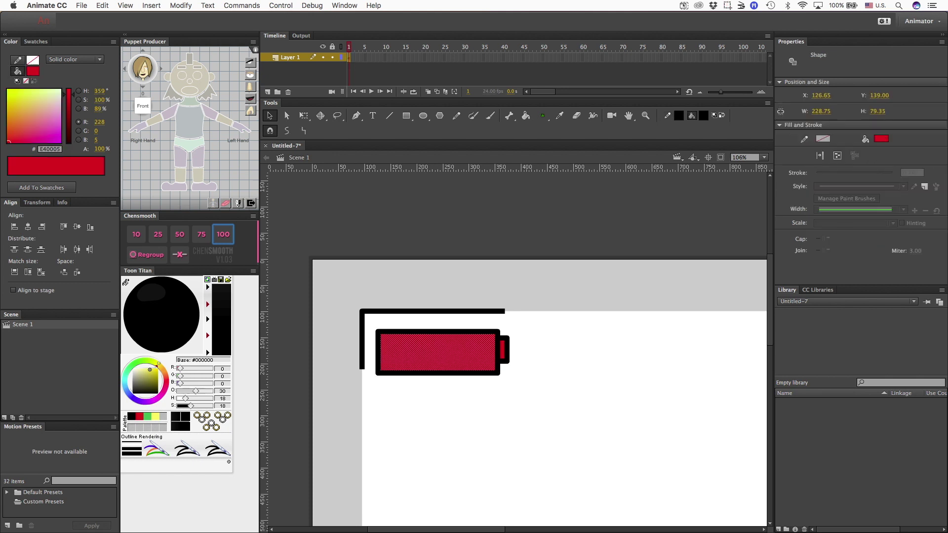
pyautogui.press('Delete')
pyautogui.click(502, 349)
pyautogui.press('Delete')
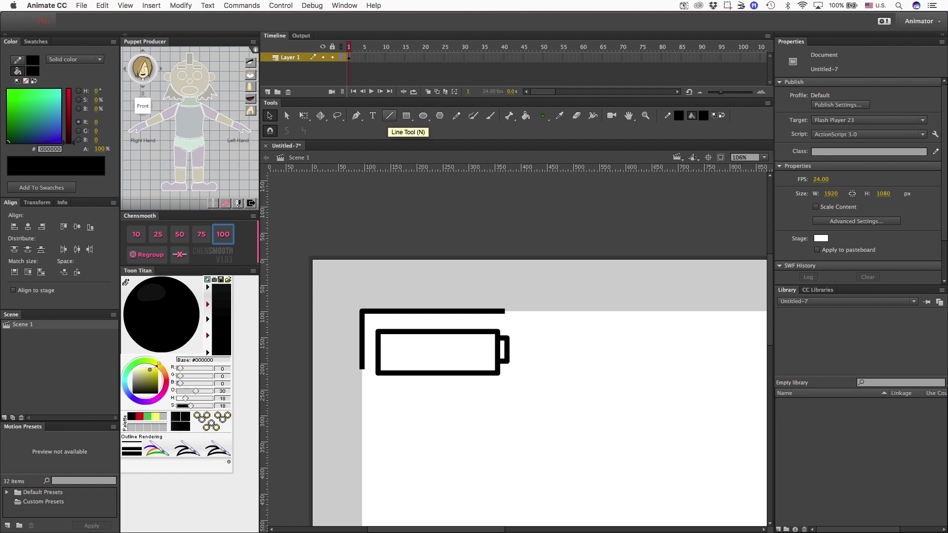
# Draw five parallel diagonal black stripes across the battery body with the Line tool.
pyautogui.click(389, 115)
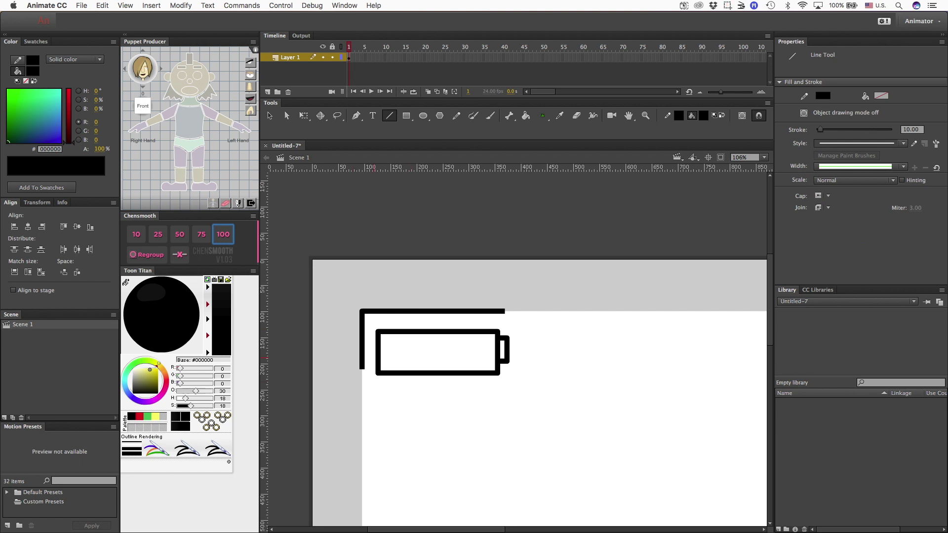
pyautogui.moveTo(396, 332); pyautogui.dragTo(379, 357)
pyautogui.moveTo(421, 332)
pyautogui.mouseDown()
pyautogui.moveTo(391, 373)
pyautogui.moveTo(419, 373)
pyautogui.mouseUp()
pyautogui.moveTo(472, 332)
pyautogui.mouseDown()
pyautogui.moveTo(445, 373)
pyautogui.moveTo(483, 373)
pyautogui.moveTo(471, 373)
pyautogui.mouseUp()
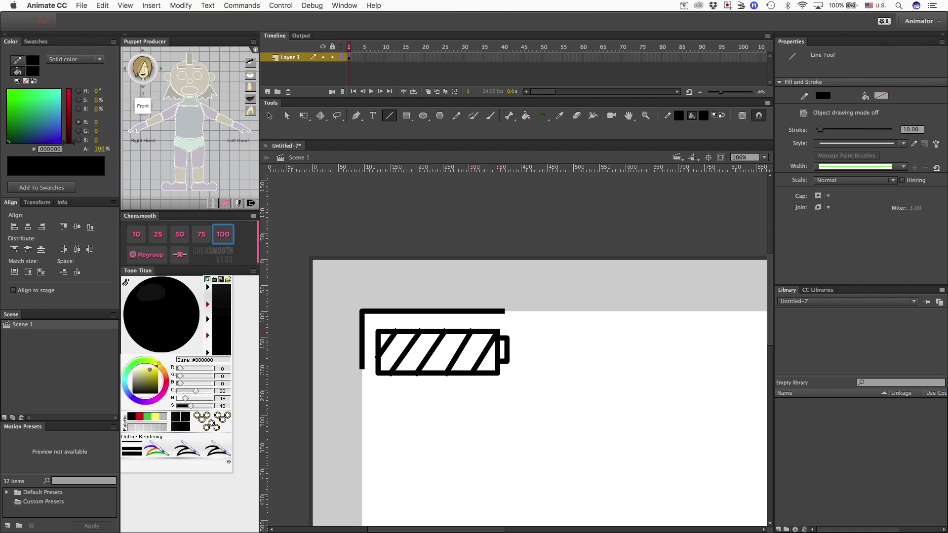
# Set the cap style of the battery's five diagonal stripes to Round.
pyautogui.press('v')
pyautogui.press('z')
pyautogui.moveTo(375, 319); pyautogui.dragTo(514, 385)
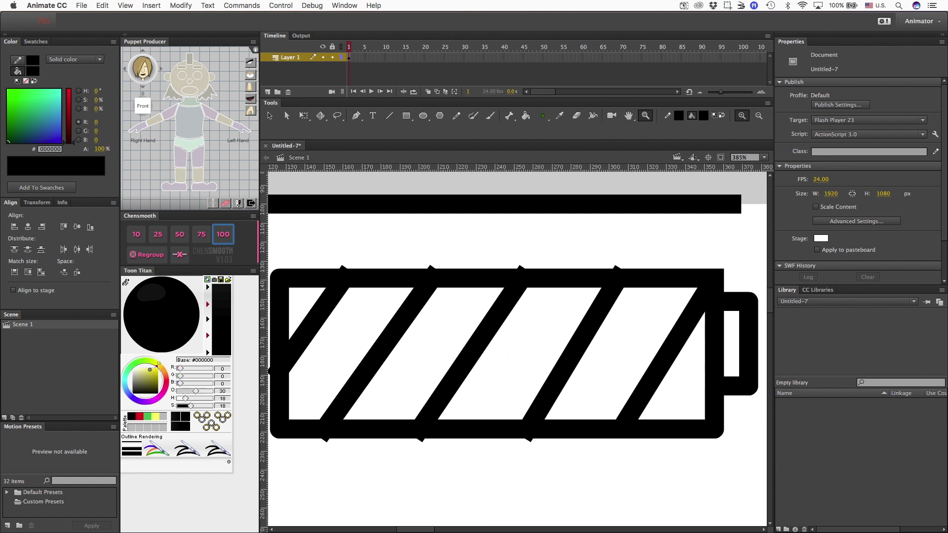
pyautogui.press('v')
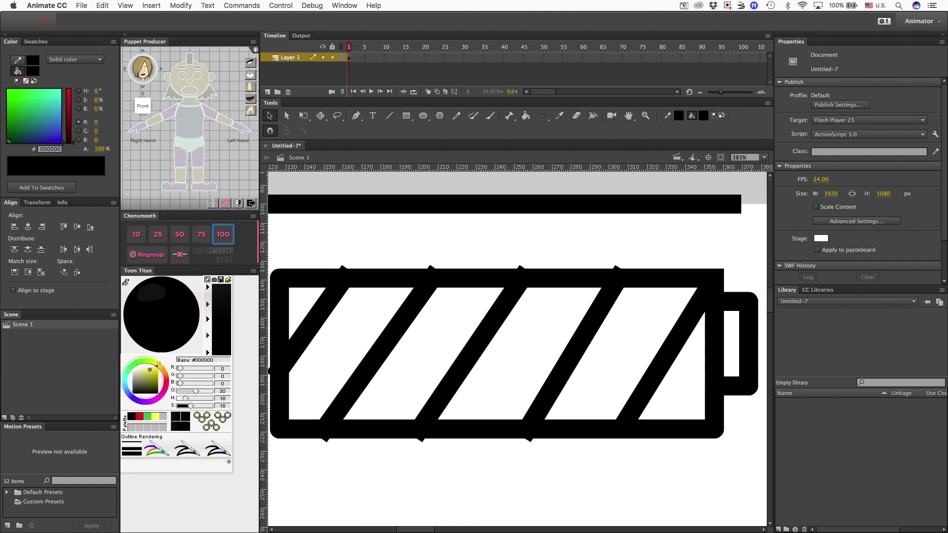
pyautogui.click(667, 353)
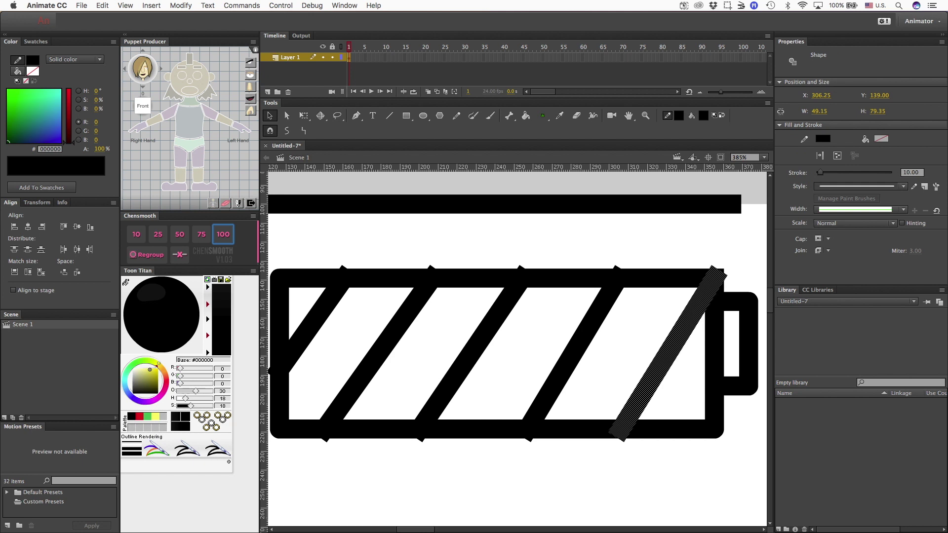
pyautogui.keyDown('shift'); pyautogui.click(572, 354); pyautogui.keyUp('shift')
pyautogui.keyDown('shift'); pyautogui.click(471, 354); pyautogui.keyUp('shift')
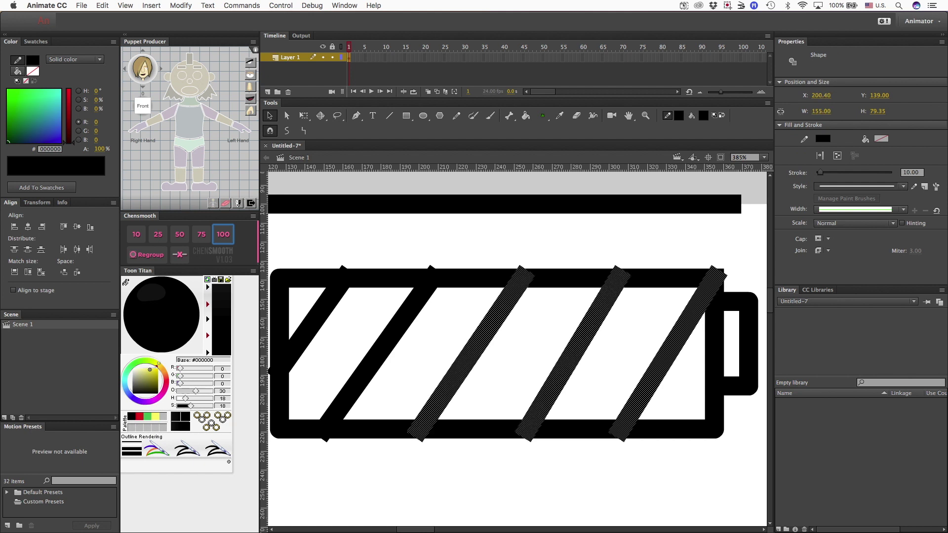
pyautogui.keyDown('shift'); pyautogui.click(377, 353); pyautogui.keyUp('shift')
pyautogui.keyDown('shift'); pyautogui.click(312, 324); pyautogui.keyUp('shift')
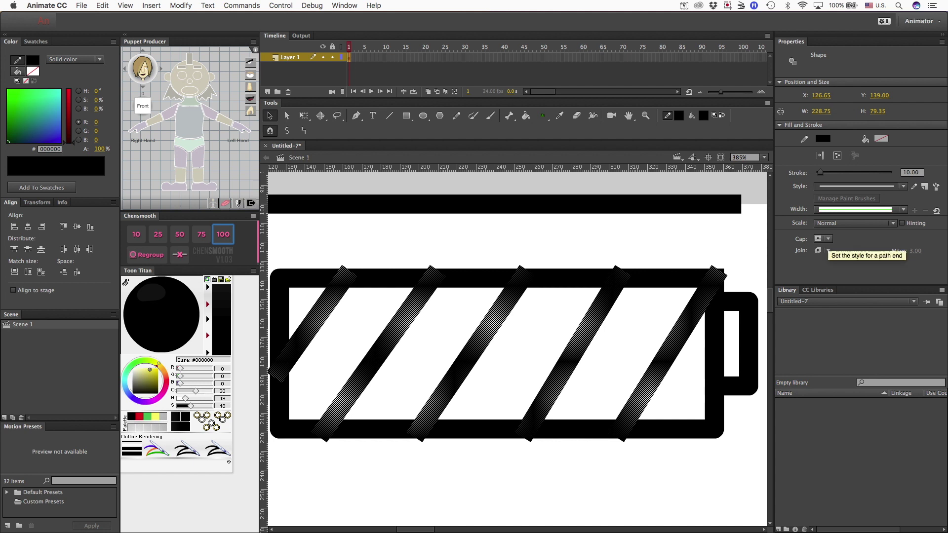
pyautogui.click(823, 239)
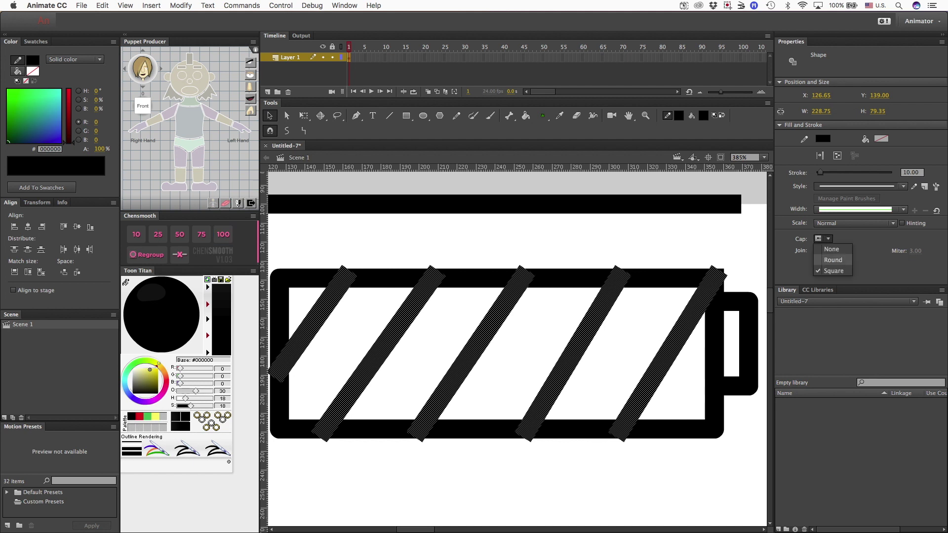
pyautogui.click(833, 260)
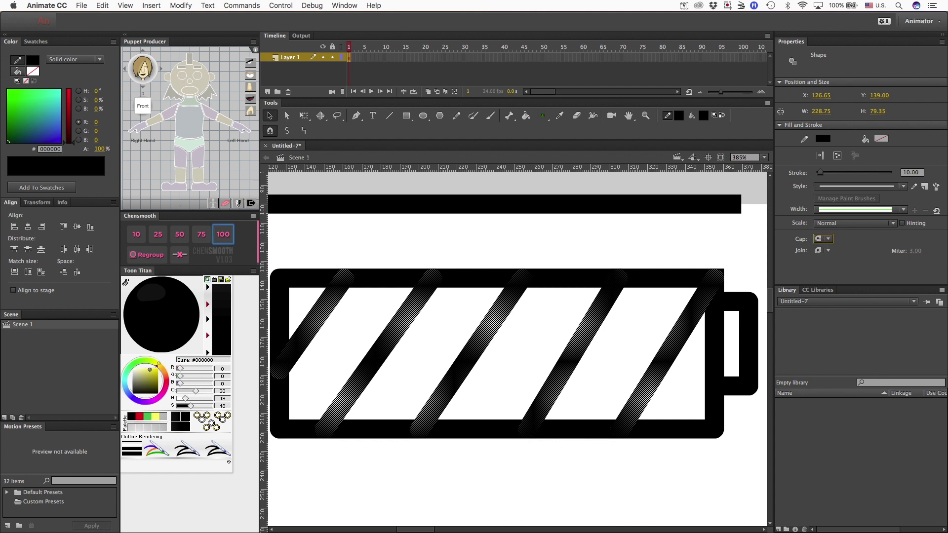
pyautogui.press('Escape')
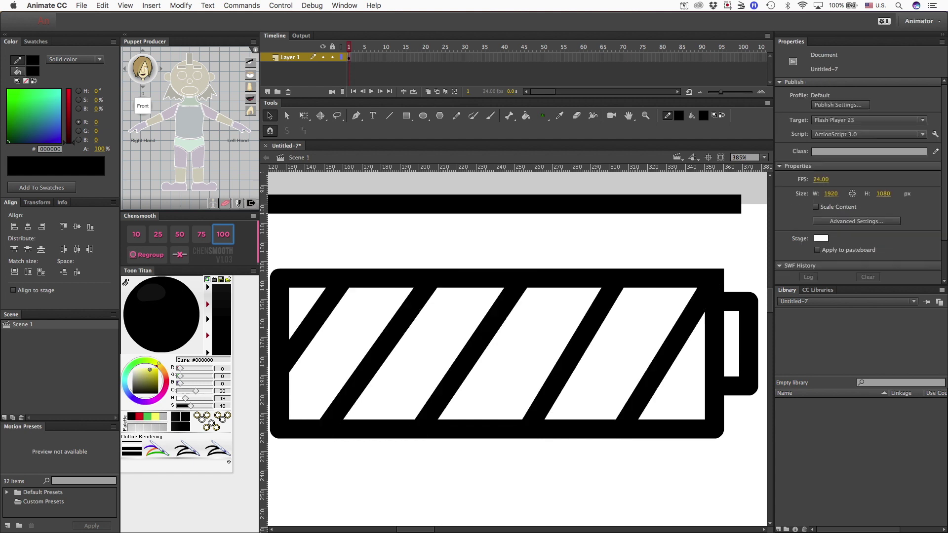
# Delete the black outline around the red recording circle beside the REC text.
pyautogui.press('super+minus')
pyautogui.press('super+minus')
pyautogui.press('super+minus')
pyautogui.press('super+minus')
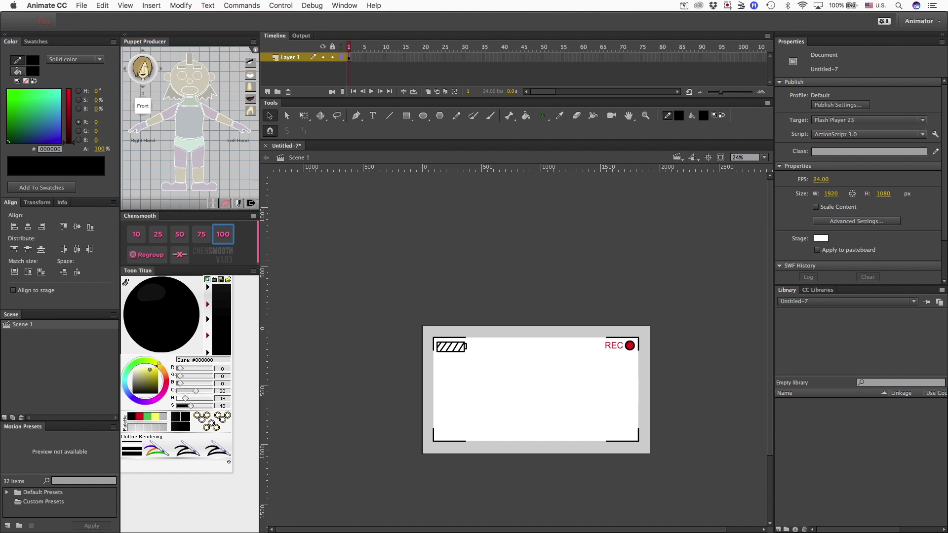
pyautogui.press('z')
pyautogui.moveTo(611, 333); pyautogui.dragTo(667, 379)
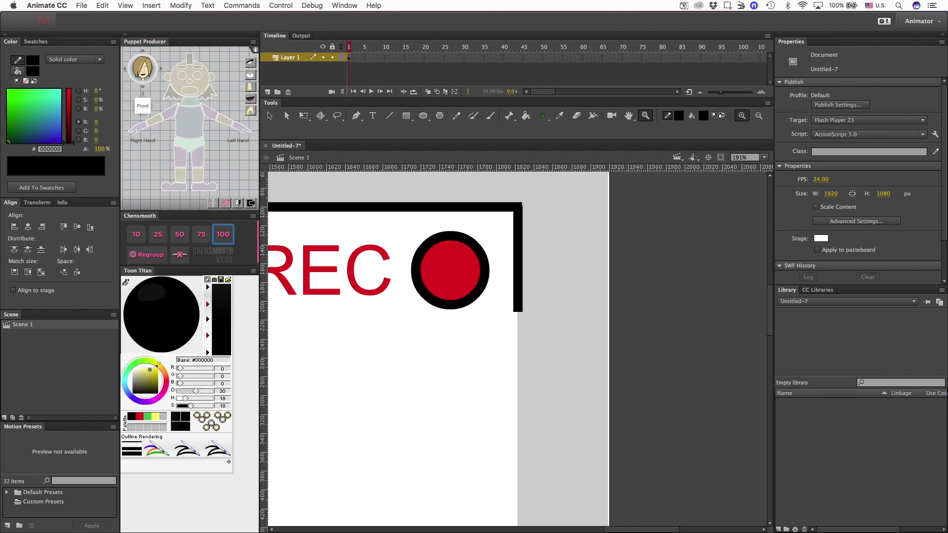
pyautogui.press('v')
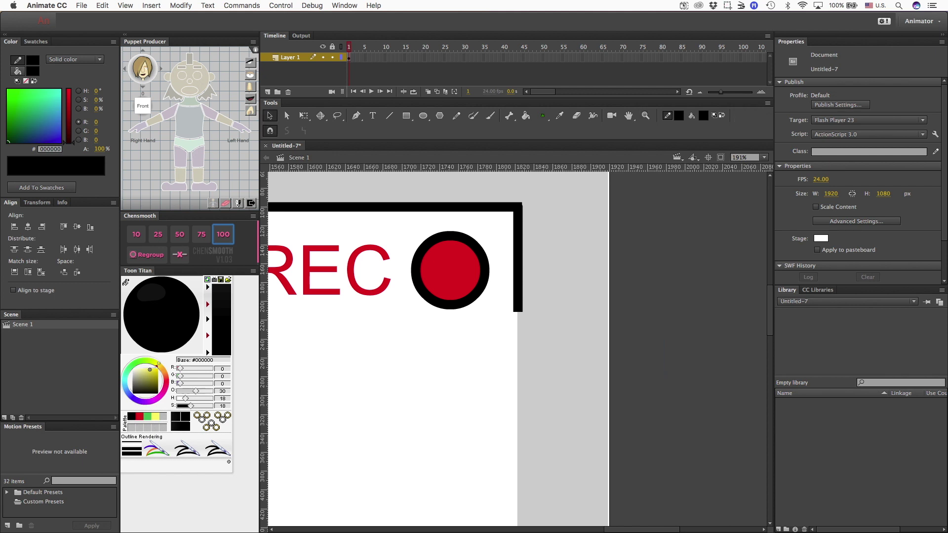
pyautogui.click(484, 270)
pyautogui.press('Delete')
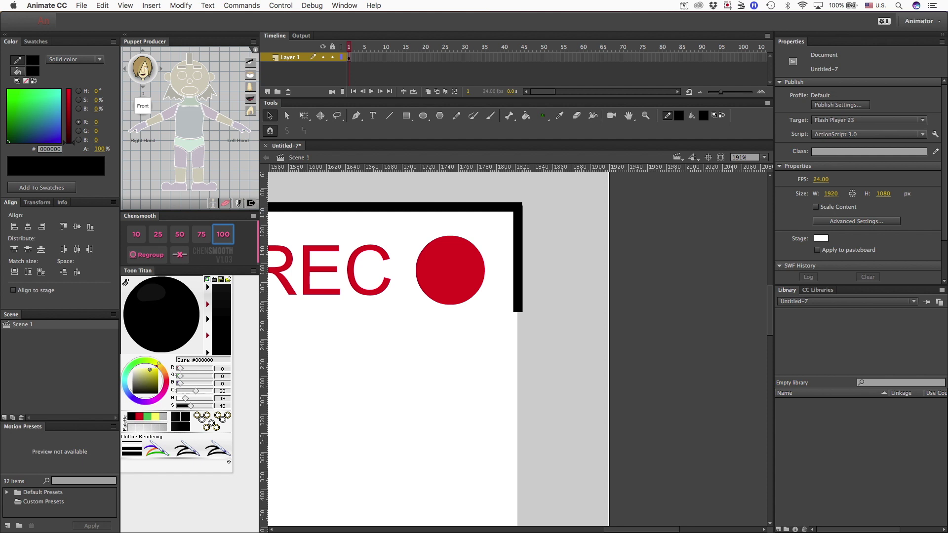
# Select all the overlay artwork, convert its lines to fills, and check the upper-right corner mark.
pyautogui.press('super+minus')
pyautogui.press('super+minus')
pyautogui.press('super+minus')
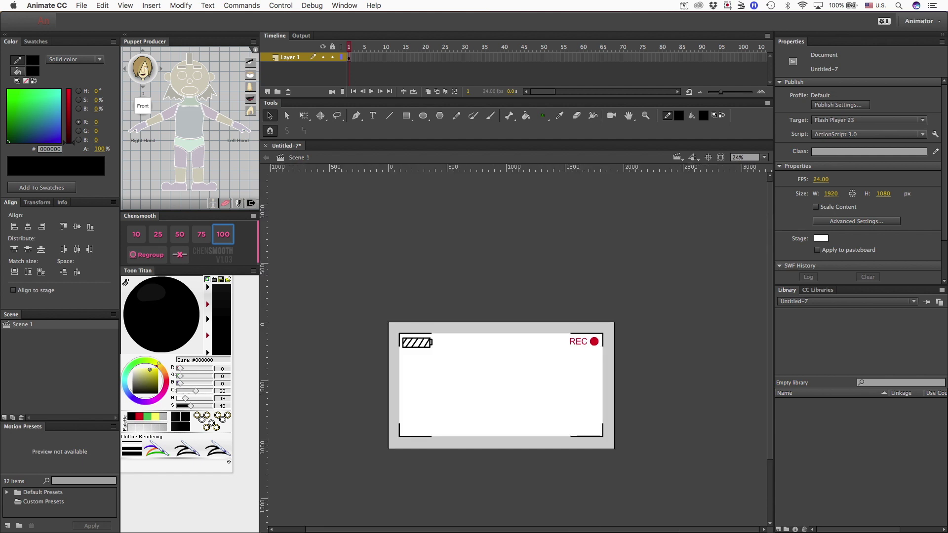
pyautogui.press('super+equal')
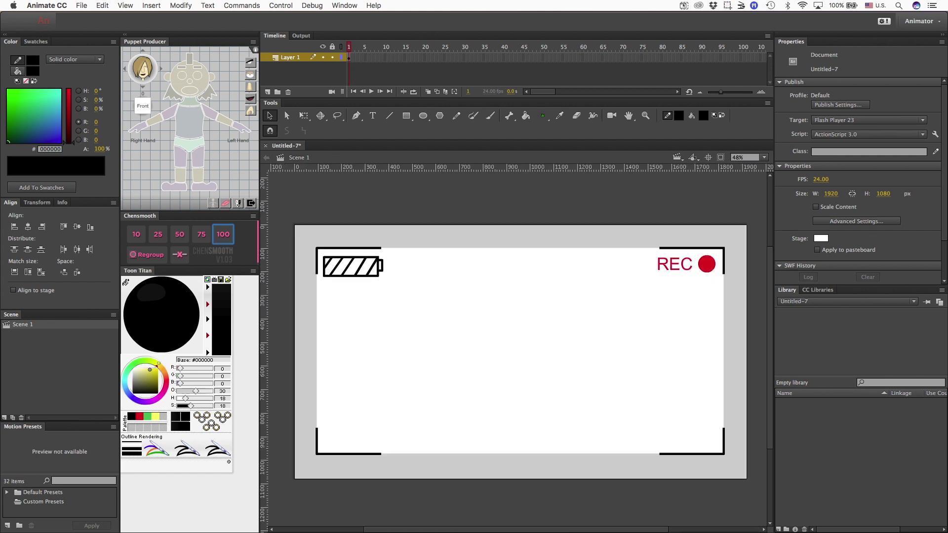
pyautogui.press('super+minus')
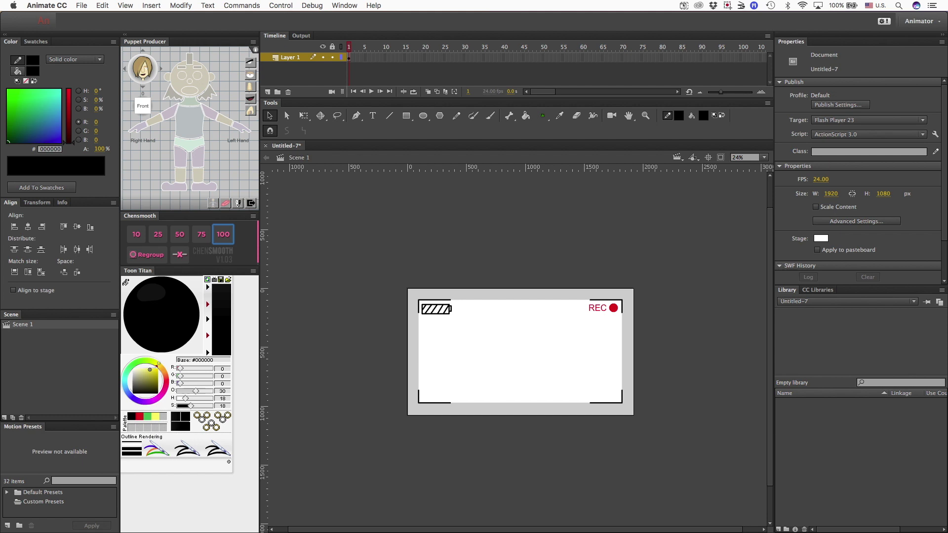
pyautogui.moveTo(376, 268); pyautogui.dragTo(680, 449)
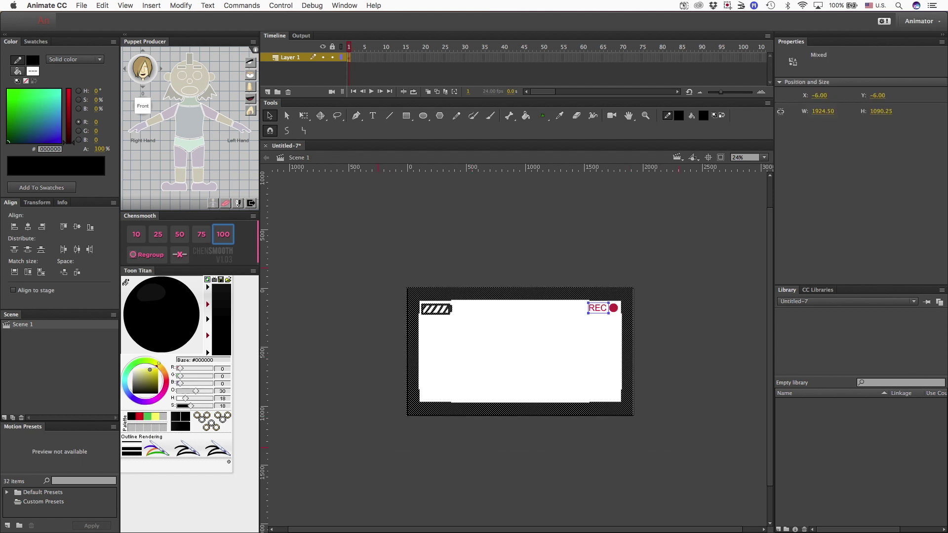
pyautogui.click(180, 5)
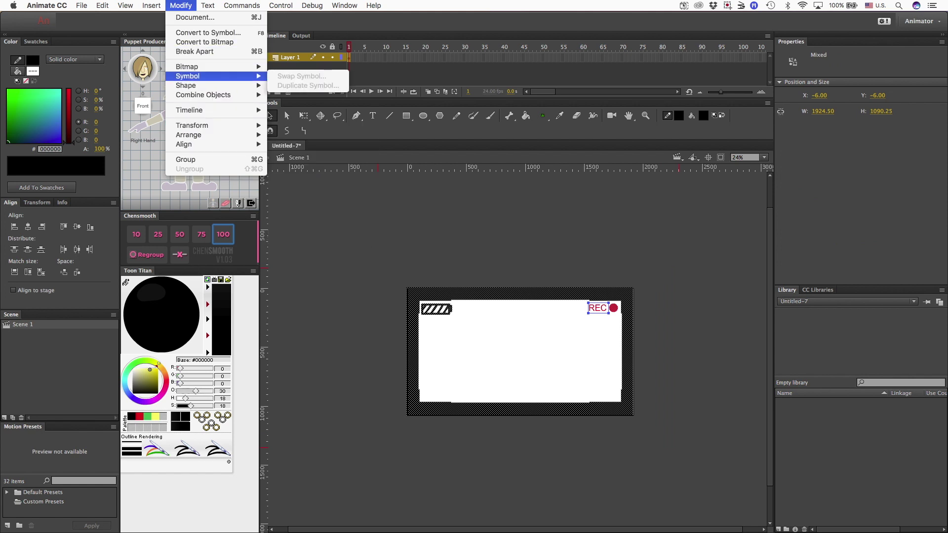
pyautogui.moveTo(185, 86)
pyautogui.click(306, 138)
pyautogui.click(314, 179)
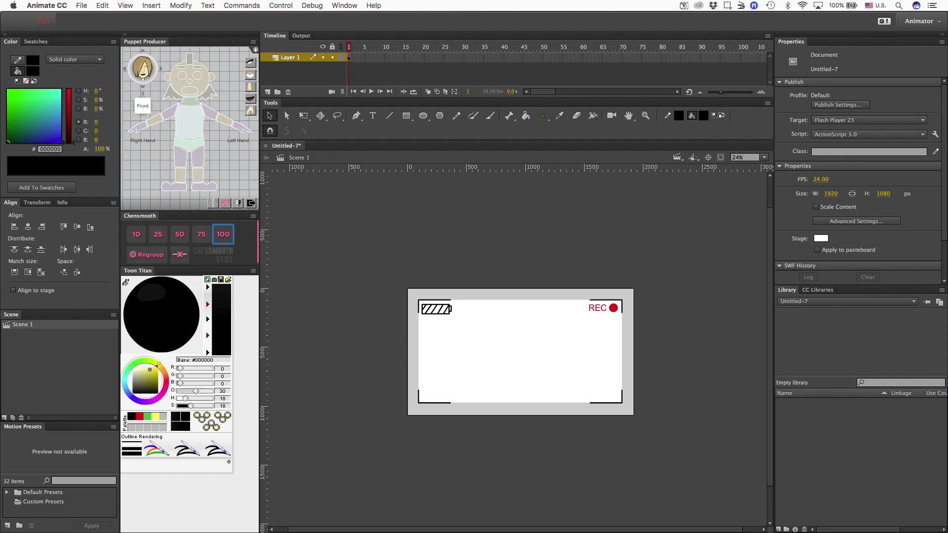
pyautogui.press('super+equal')
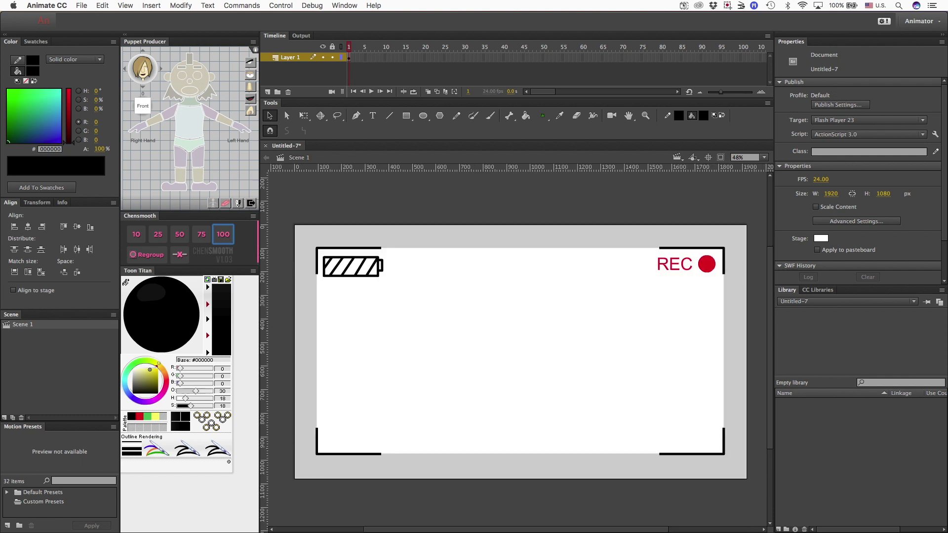
pyautogui.click(722, 248)
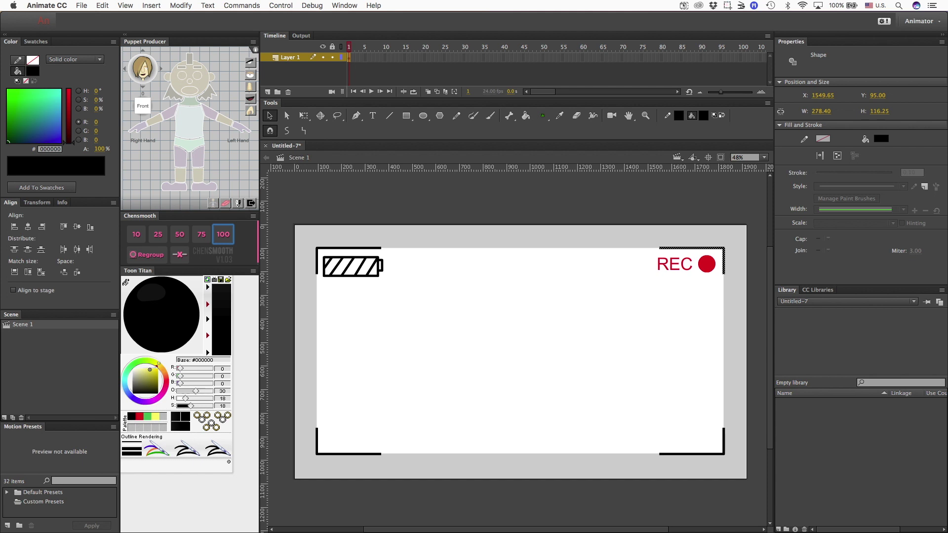
pyautogui.press('Escape')
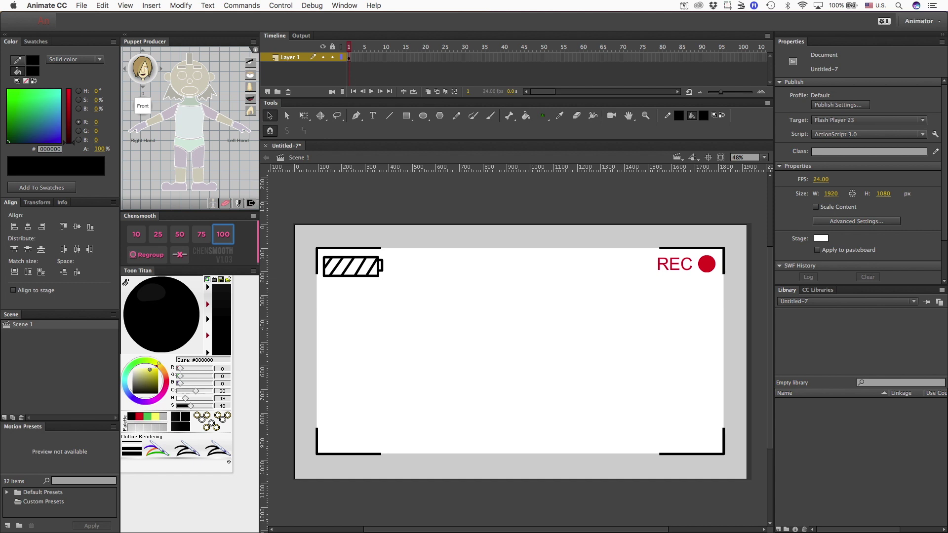
# Convert frames 2 to 5 of Layer 1 to keyframes that repeat the overlay artwork.
pyautogui.press('super+a')
pyautogui.press('super+shift+a')
pyautogui.moveTo(353, 57); pyautogui.dragTo(365, 57)
pyautogui.rightClick(364, 58)
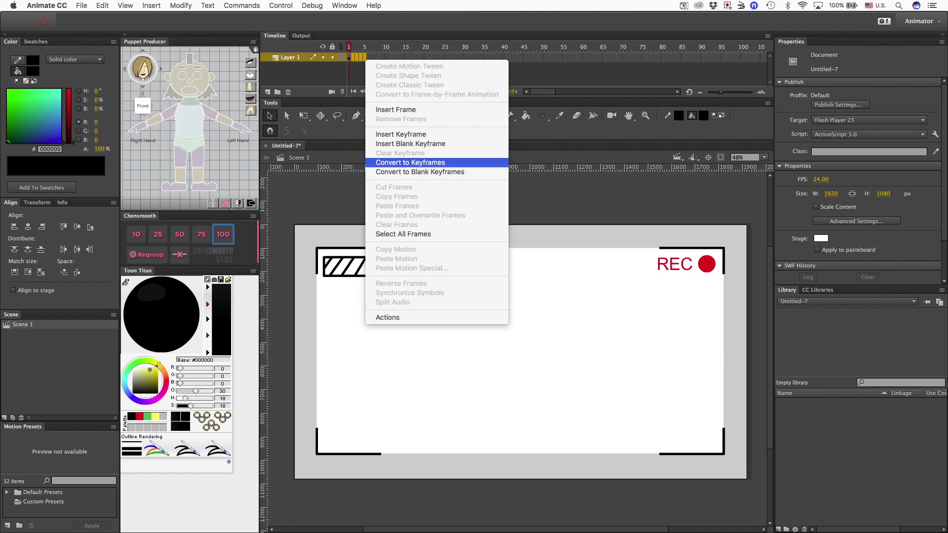
pyautogui.press('Up')
pyautogui.press('Return')
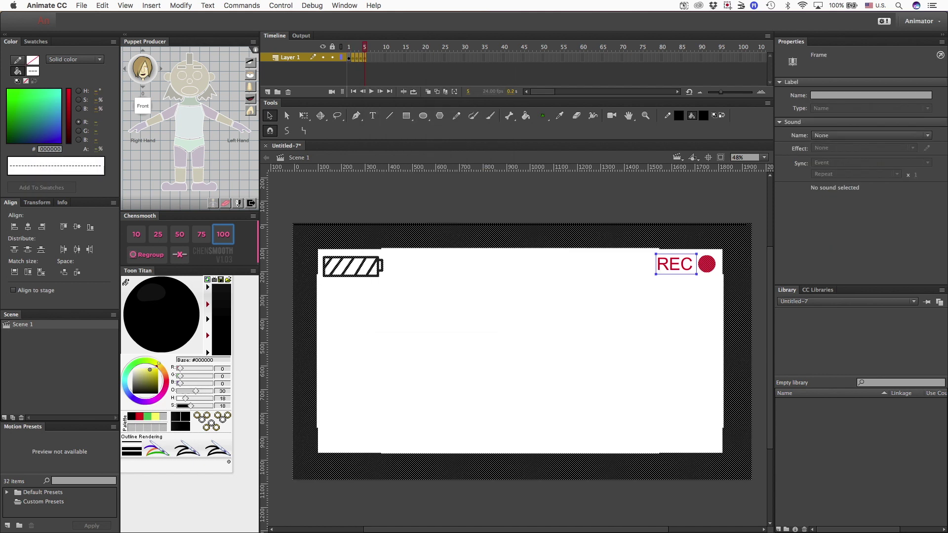
pyautogui.press('Escape')
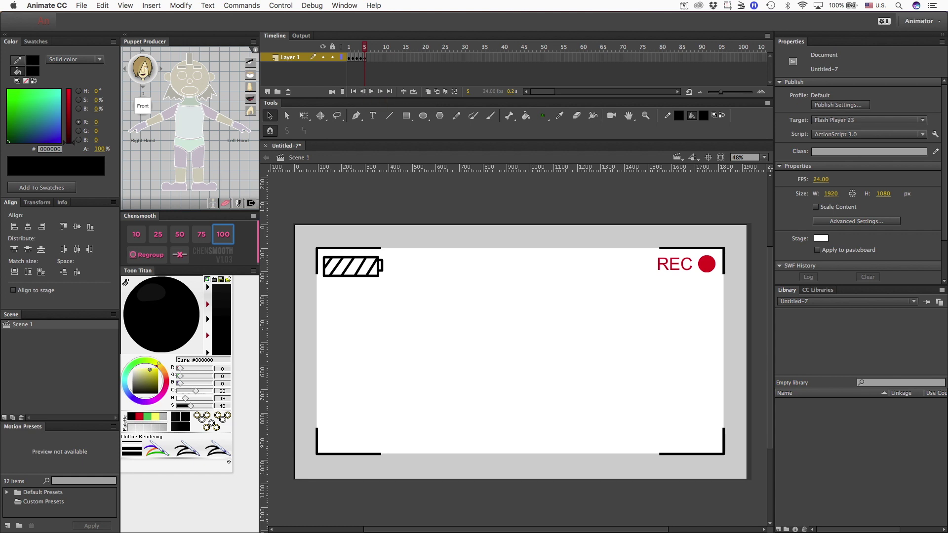
# On frame 1, fill all six battery sections green using the #38B757 palette color and the Paint Bucket.
pyautogui.click(349, 57)
pyautogui.press('Escape')
pyautogui.click(147, 416)
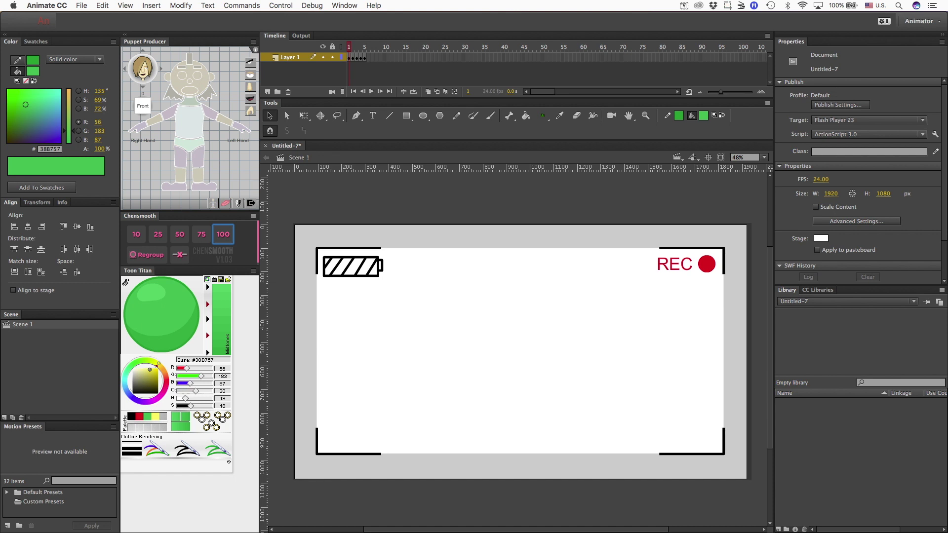
pyautogui.press('k')
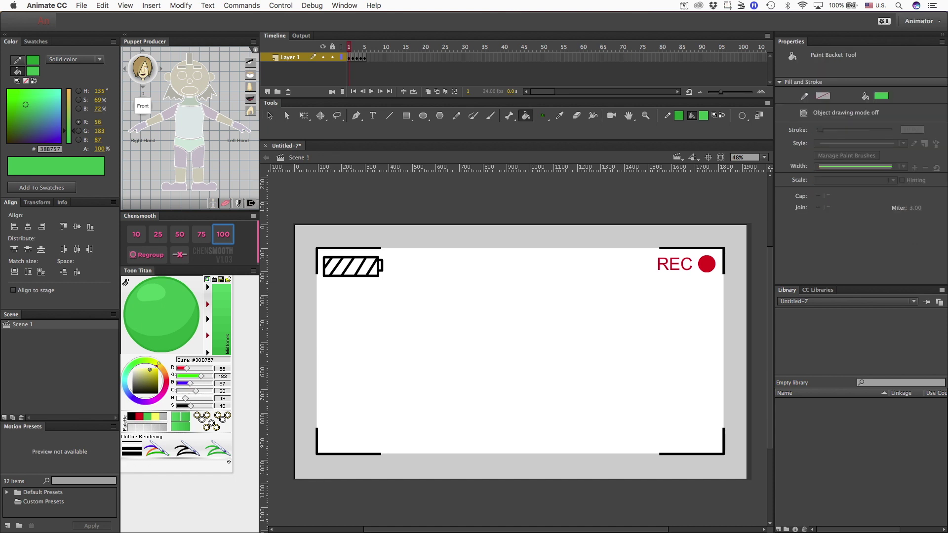
pyautogui.click(326, 262)
pyautogui.click(332, 266)
pyautogui.click(343, 266)
pyautogui.click(353, 266)
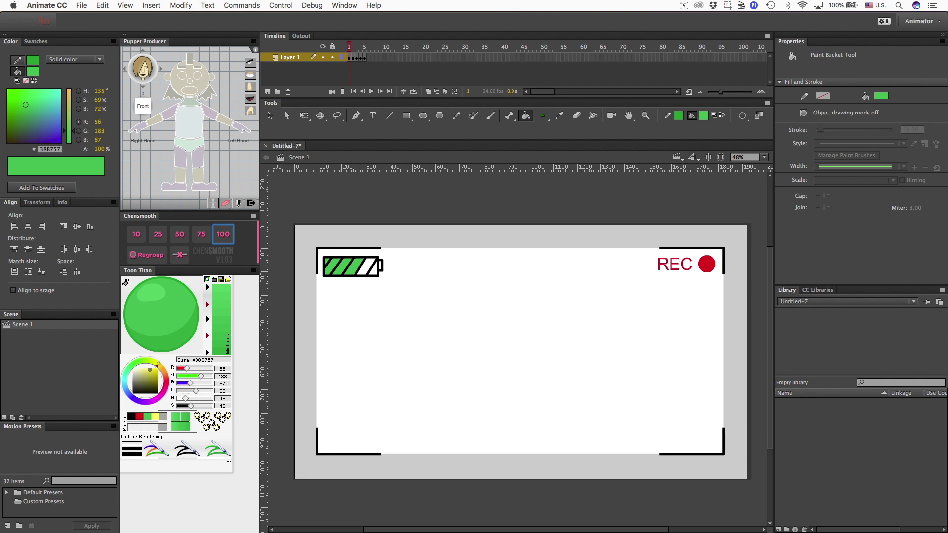
pyautogui.click(365, 267)
pyautogui.click(374, 270)
# On frame 2, fill only the first four battery sections green with the Paint Bucket.
pyautogui.press('F6')
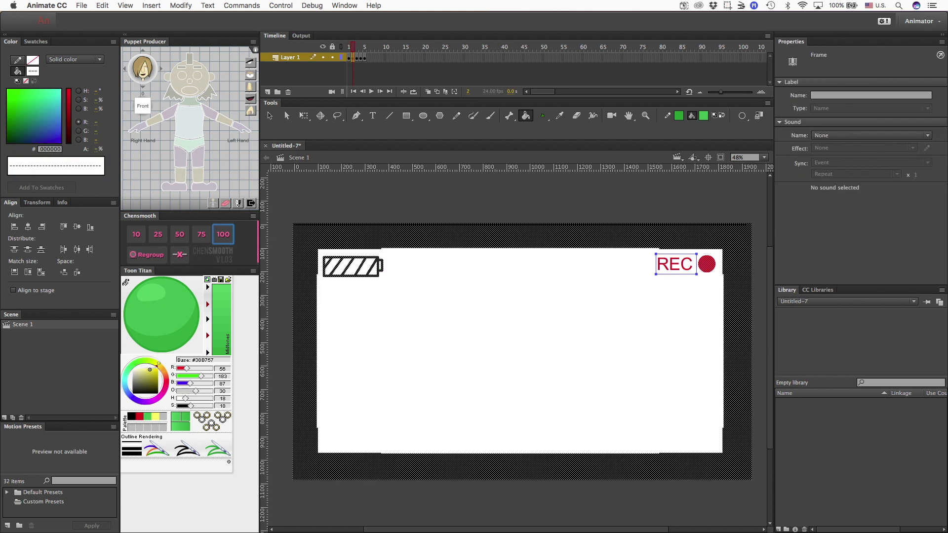
pyautogui.press('v')
pyautogui.press('super+shift+a')
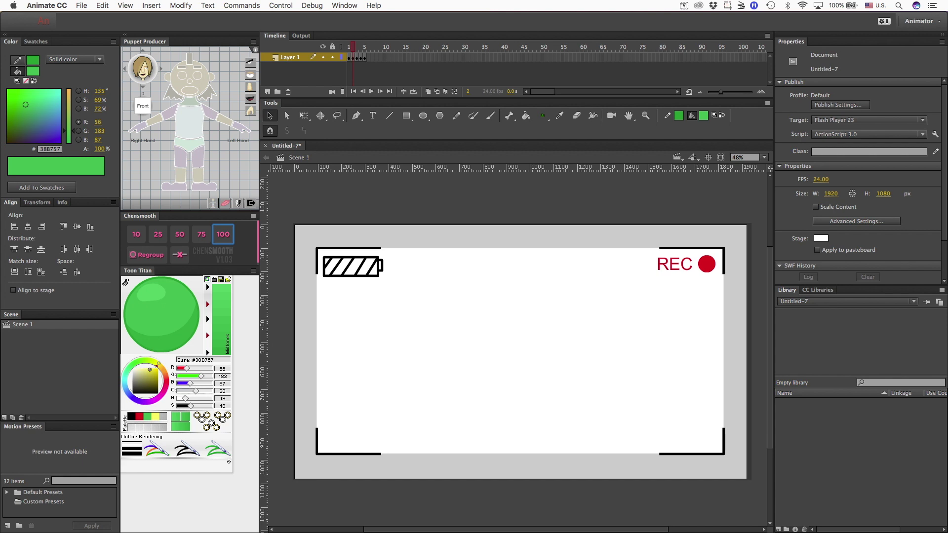
pyautogui.press('k')
pyautogui.click(326, 261)
pyautogui.click(331, 267)
pyautogui.click(342, 266)
pyautogui.click(354, 267)
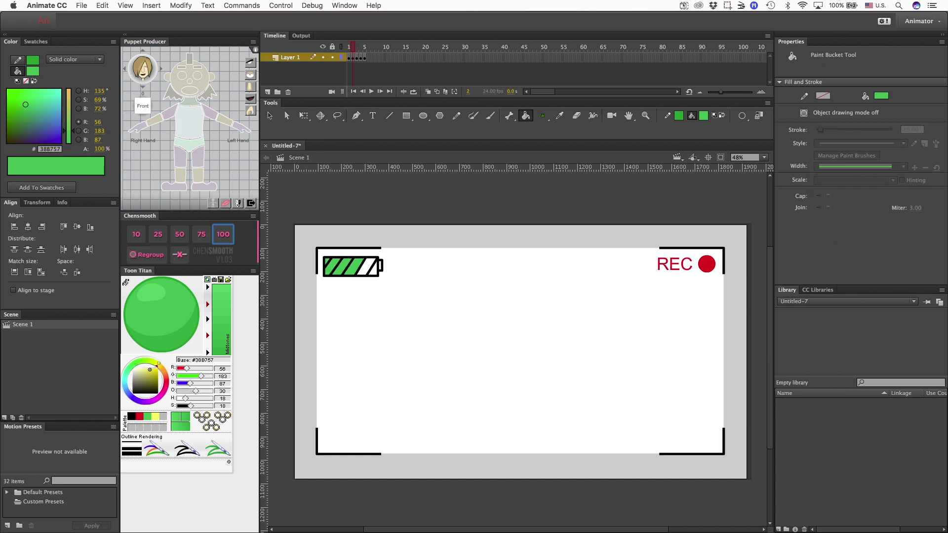
# On frame 3, fill the leftmost battery sections yellow using the #FFF266 palette color and the Paint Bucket.
pyautogui.click(357, 58)
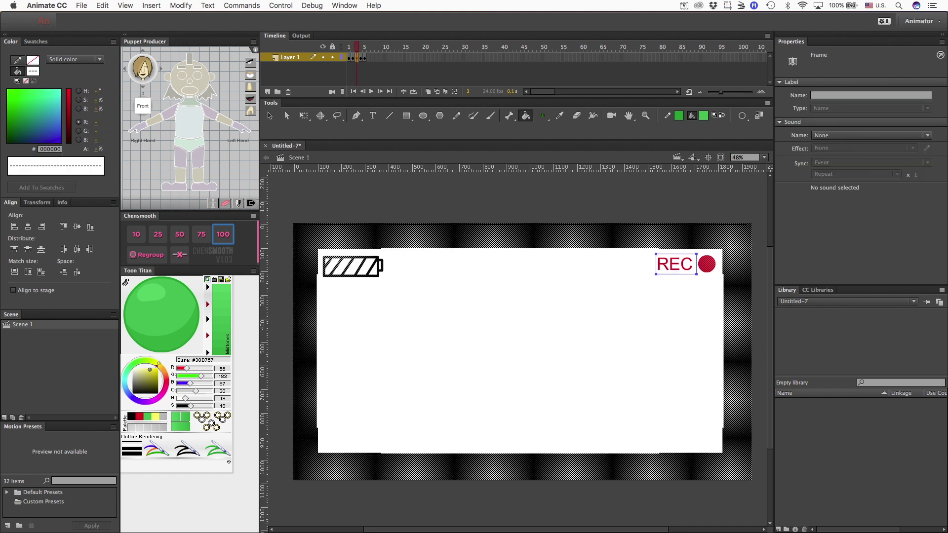
pyautogui.press('v')
pyautogui.press('Escape')
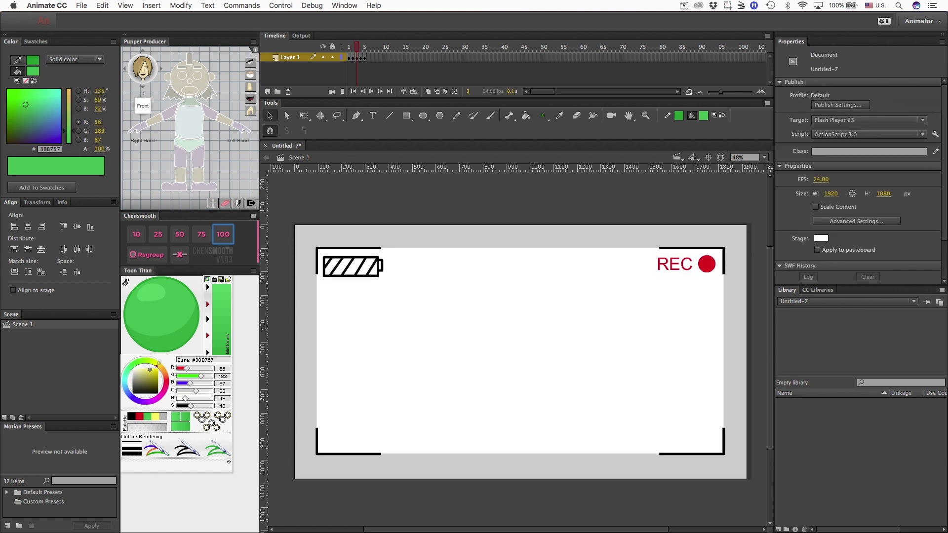
pyautogui.press('k')
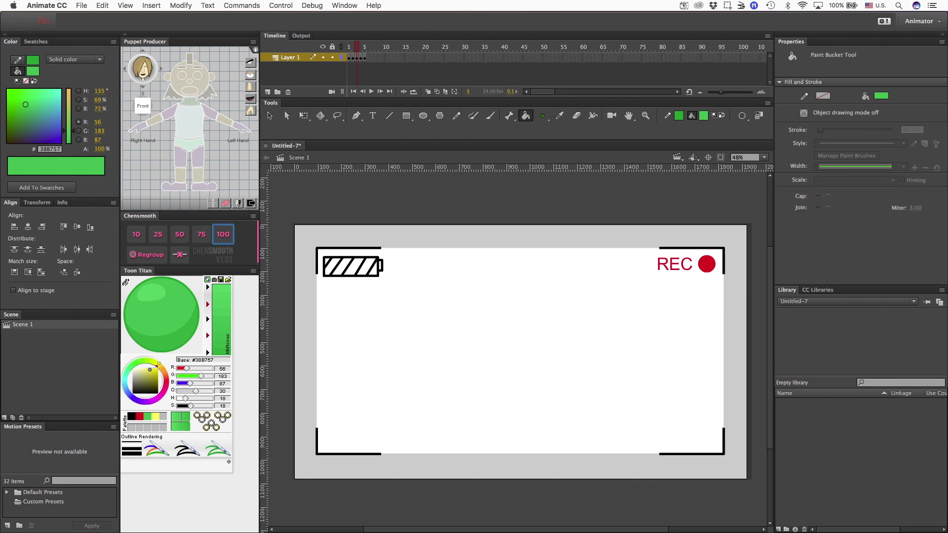
pyautogui.click(155, 416)
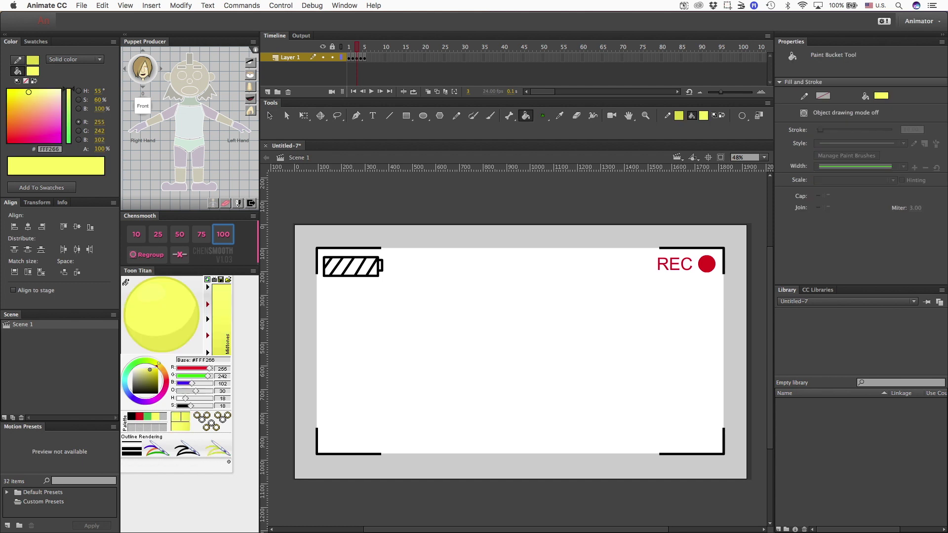
pyautogui.click(330, 269)
pyautogui.click(342, 267)
# Using the #E40005 palette color and the Paint Bucket, fill the leftmost battery sections red on frame 4 and the first corner section on frame 5.
pyautogui.press('F6')
pyautogui.press('v')
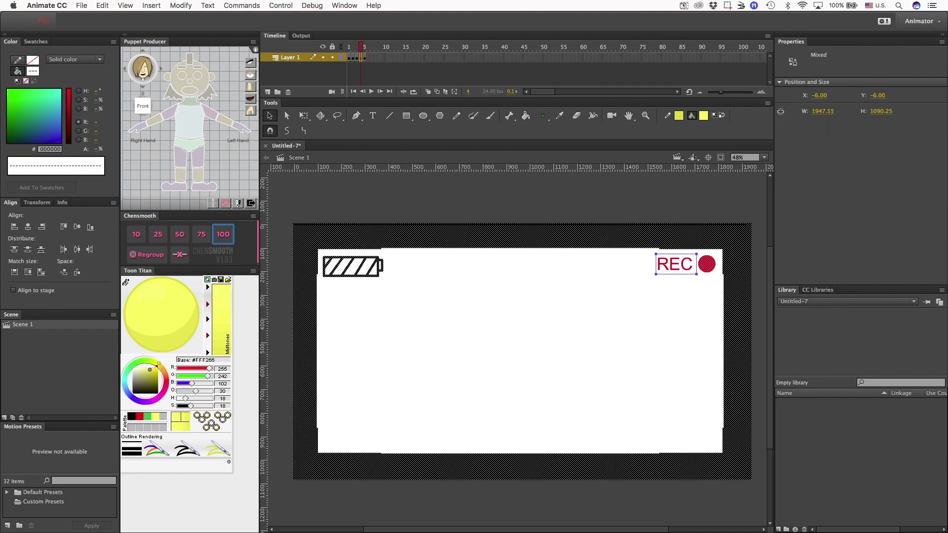
pyautogui.press('Escape')
pyautogui.press('k')
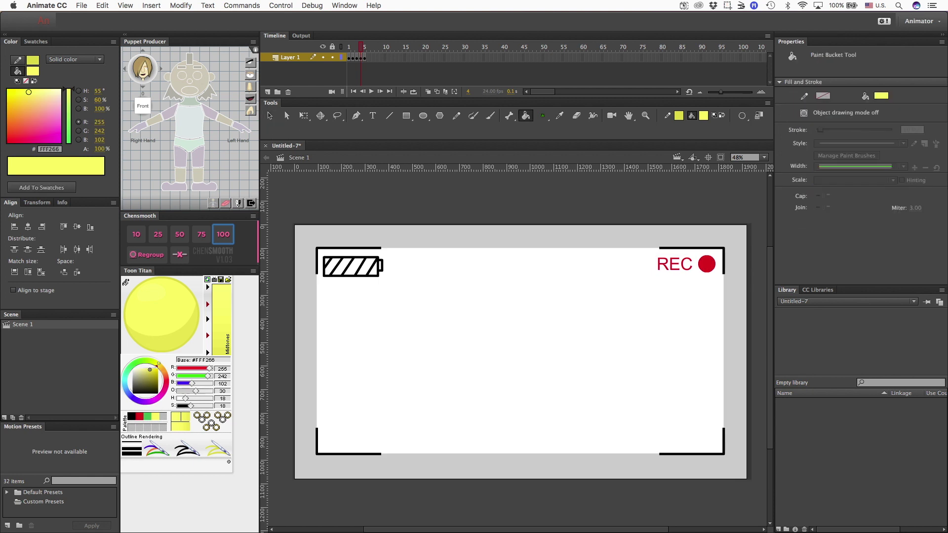
pyautogui.click(139, 416)
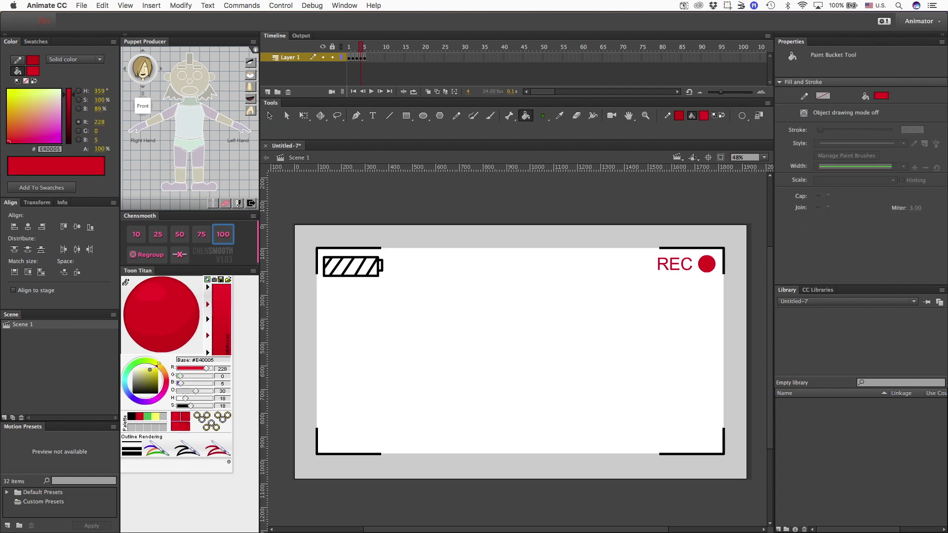
pyautogui.click(327, 269)
pyautogui.press('Return')
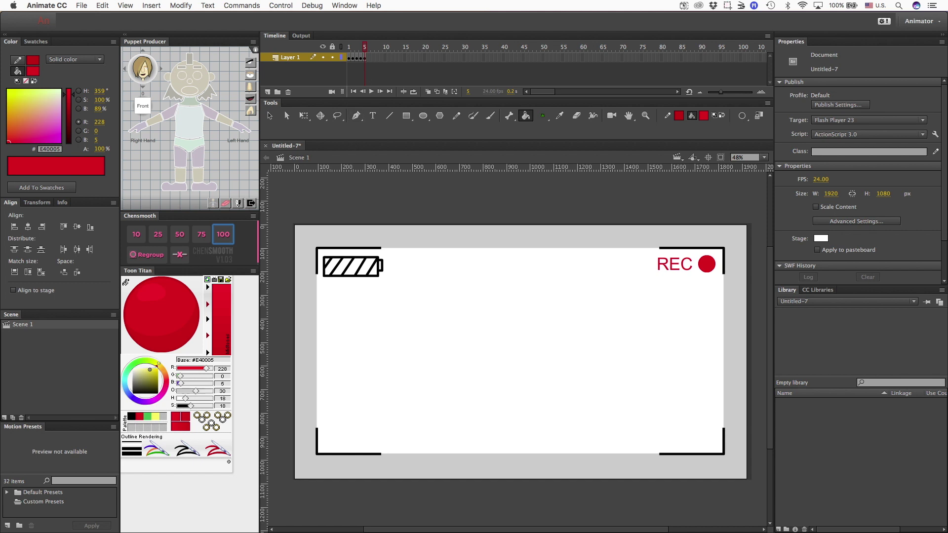
pyautogui.click(326, 260)
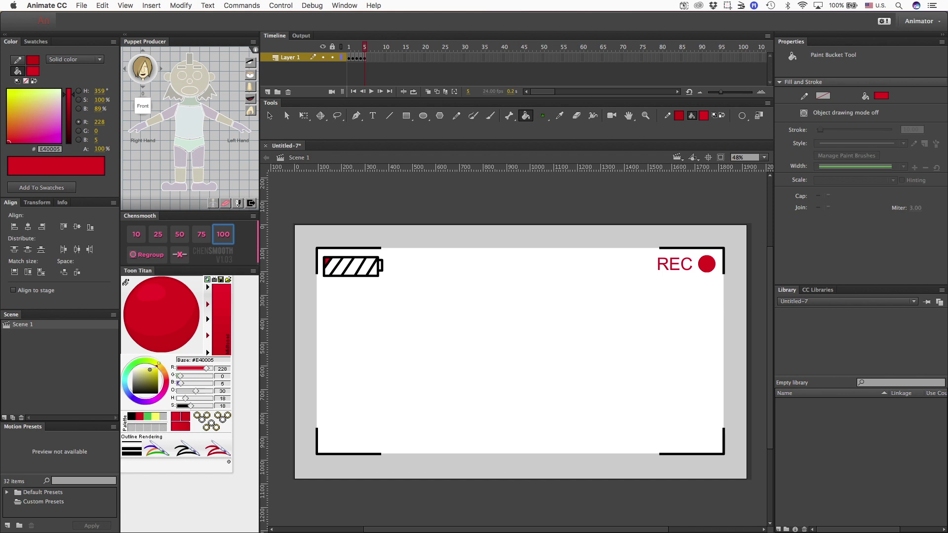
# On frame 5, recolor the bottom, left and top edges of the battery outline red with #E40005.
pyautogui.press('super+=')
pyautogui.hscroll(-6, 517, 349)
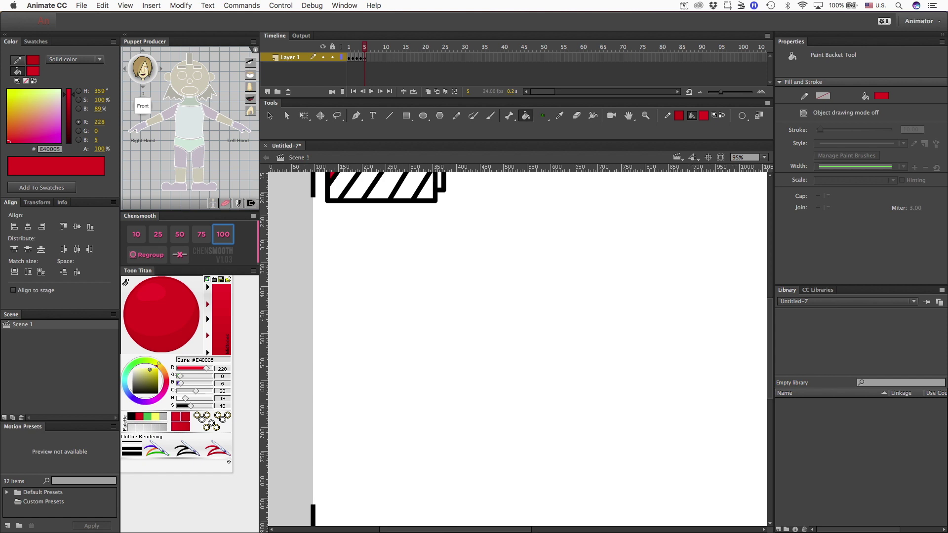
pyautogui.scroll(3, 517, 349)
pyautogui.hscroll(1, 517, 349)
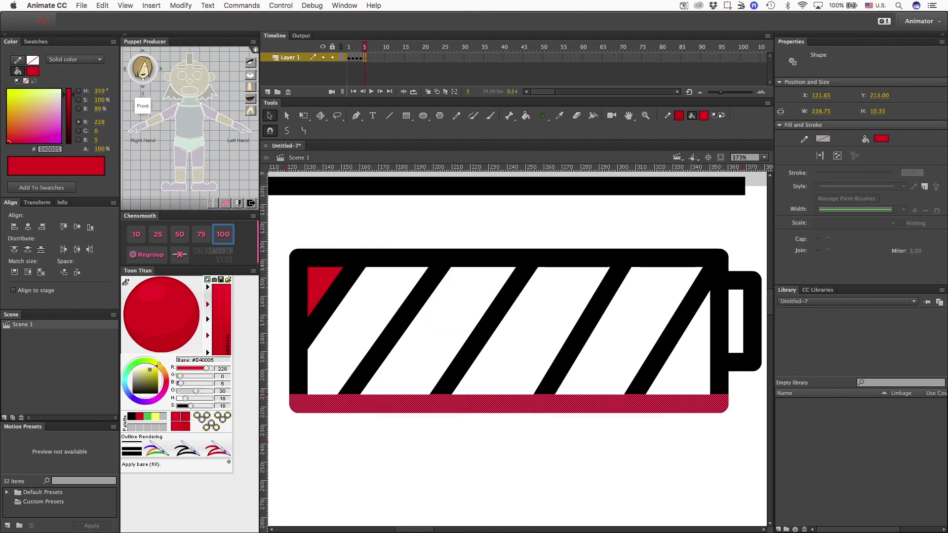
pyautogui.press('super+shift+a')
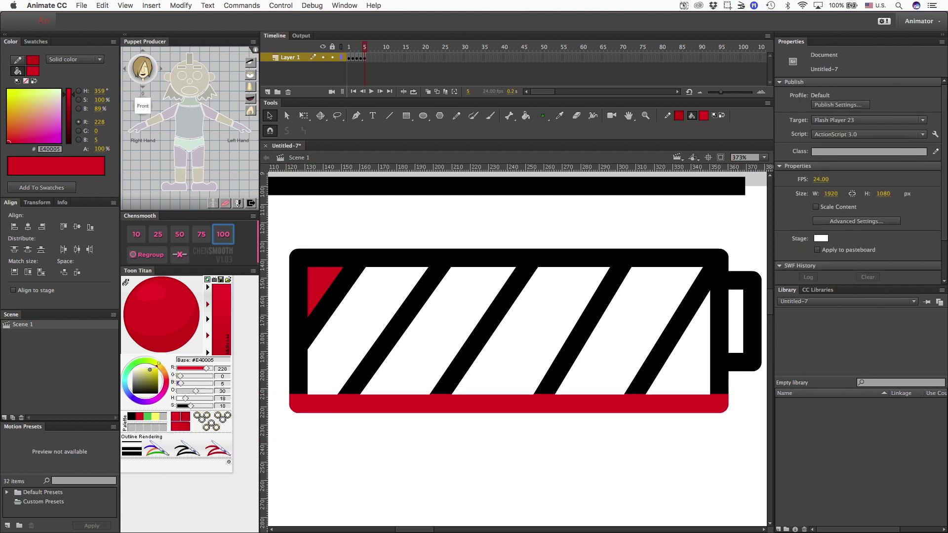
pyautogui.moveTo(276, 231); pyautogui.dragTo(308, 414)
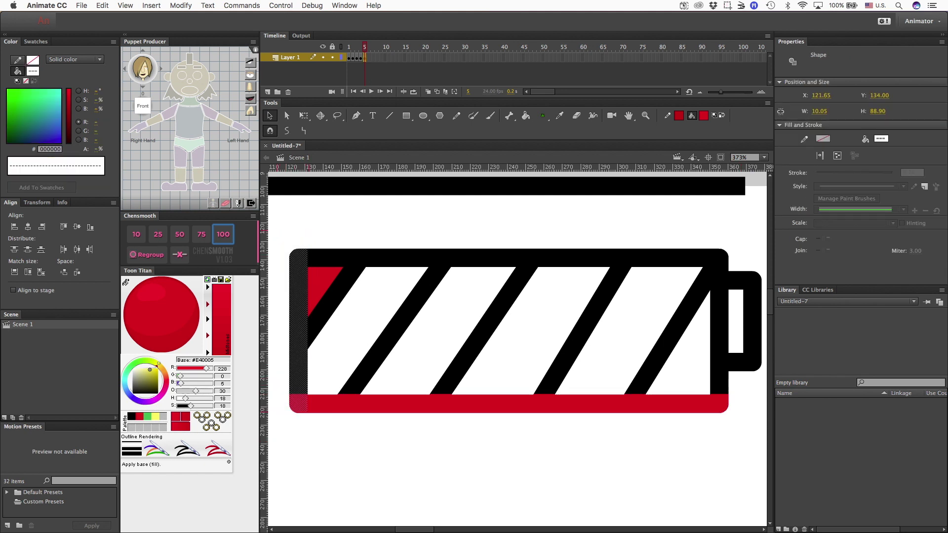
pyautogui.moveTo(308, 198); pyautogui.dragTo(424, 228)
pyautogui.moveTo(279, 207)
pyautogui.mouseDown()
pyautogui.moveTo(415, 260)
pyautogui.moveTo(747, 267)
pyautogui.mouseUp()
pyautogui.click(125, 282)
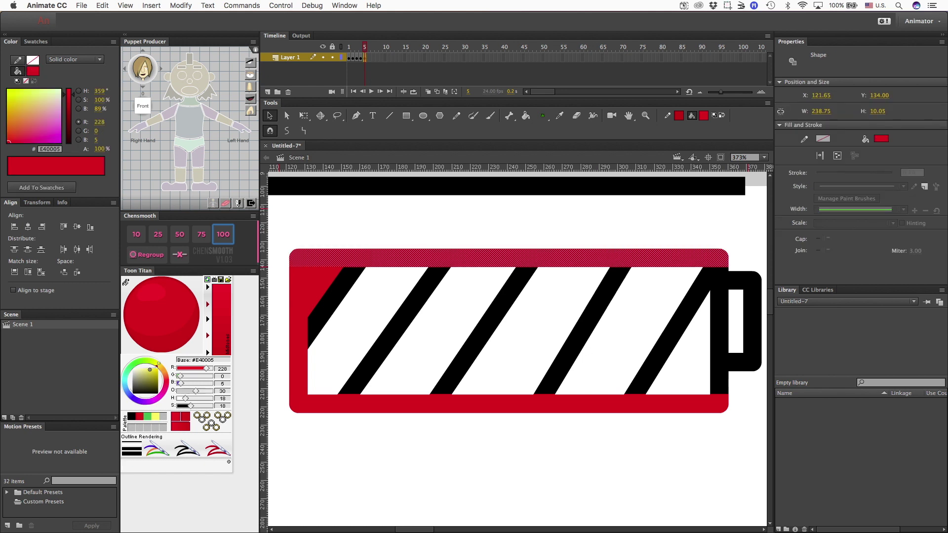
pyautogui.press('Escape')
# On frame 5, recolor the battery outline's right edge and its terminal red with #E40005.
pyautogui.hscroll(5, 517, 349)
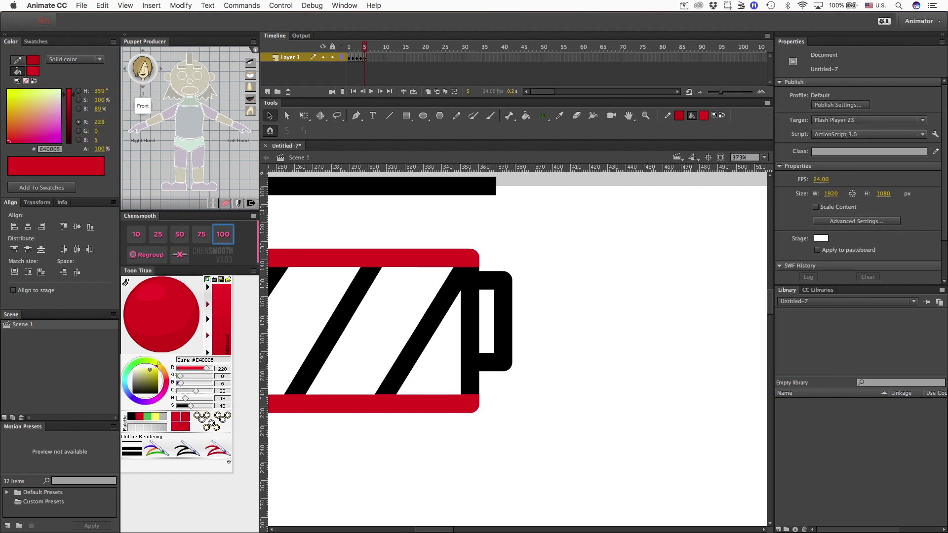
pyautogui.moveTo(557, 453)
pyautogui.mouseDown()
pyautogui.moveTo(491, 328)
pyautogui.moveTo(461, 239)
pyautogui.mouseUp()
pyautogui.click(161, 316)
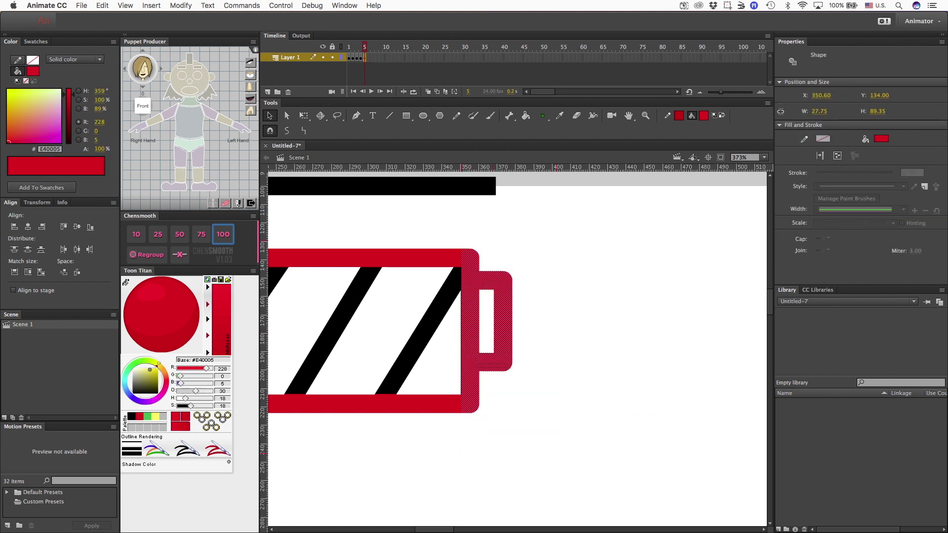
pyautogui.press('Escape')
# Review the battery charge levels by stepping back and forth through frames 1 to 5 with the whole overlay in view.
pyautogui.press('super+minus')
pyautogui.press('super+minus')
pyautogui.press('super+minus')
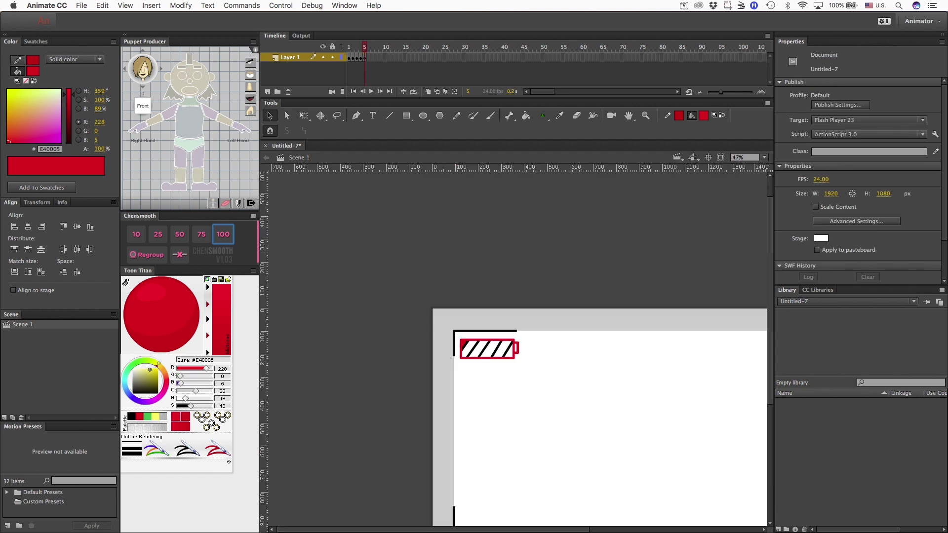
pyautogui.hscroll(10, 515, 345)
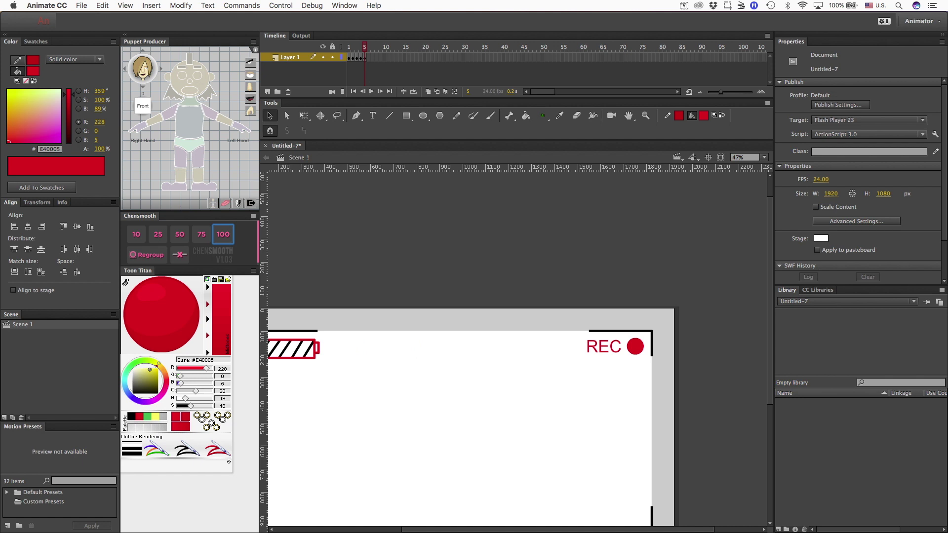
pyautogui.hscroll(-5, 516, 345)
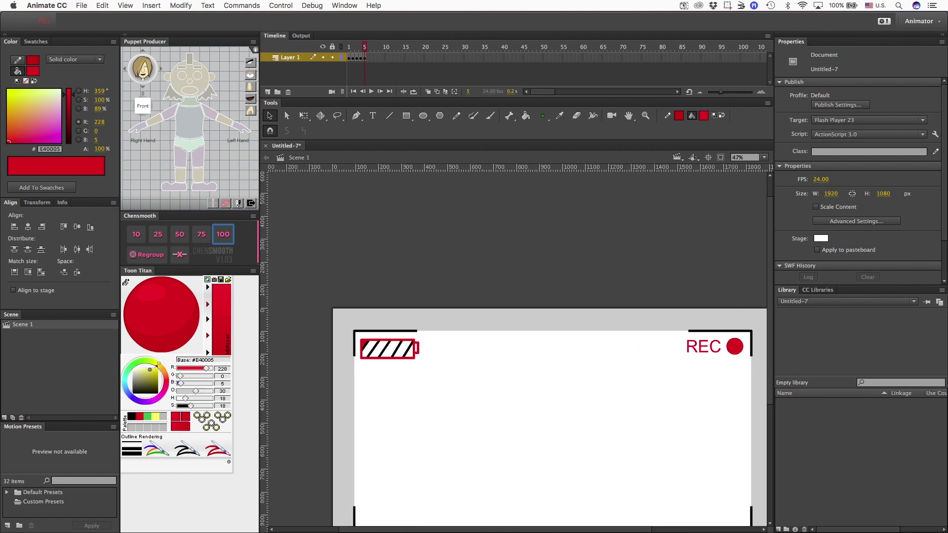
pyautogui.scroll(-3, 516, 346)
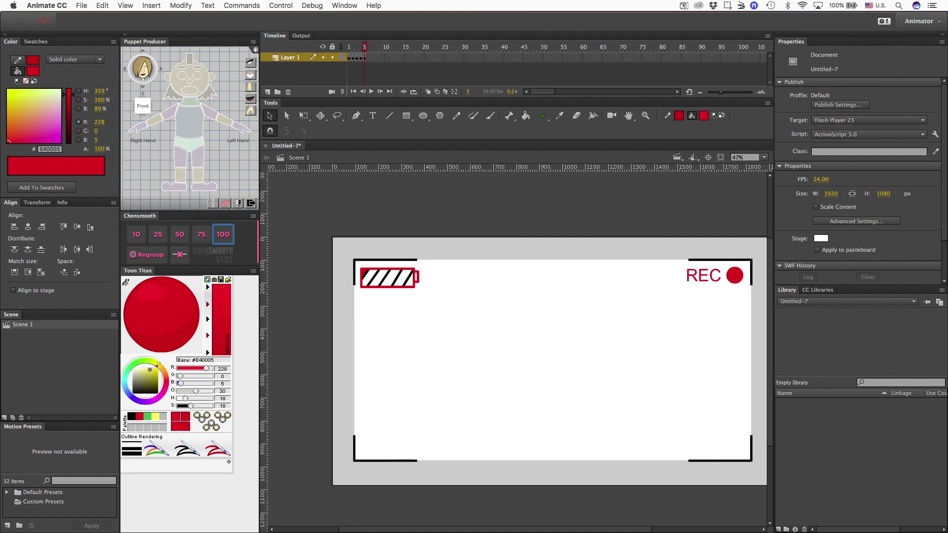
pyautogui.press(',')
pyautogui.press(',')
pyautogui.press(',')
pyautogui.press(',')
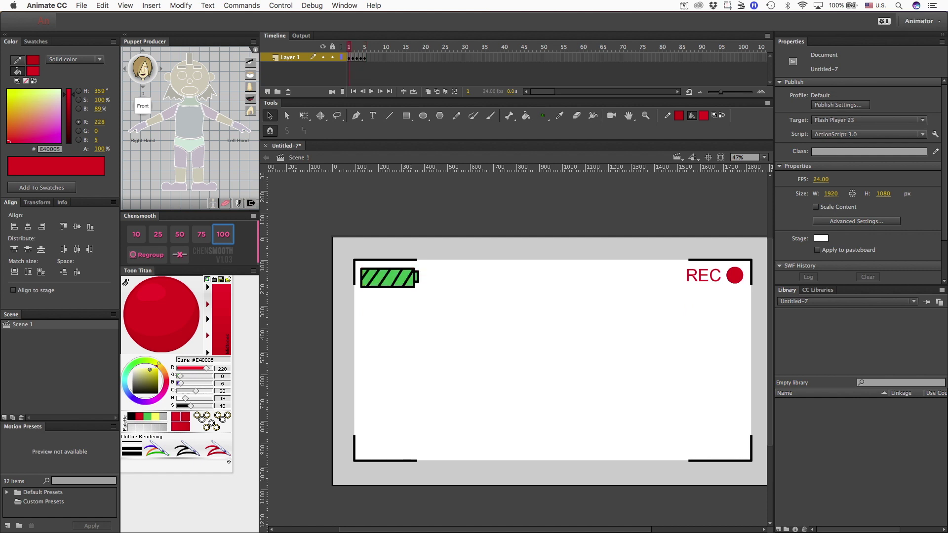
pyautogui.press('.')
pyautogui.press('.')
pyautogui.press('.')
pyautogui.press('.')
pyautogui.press(',')
pyautogui.press(',')
pyautogui.press(',')
pyautogui.press(',')
pyautogui.press('.')
pyautogui.press('.')
pyautogui.press('.')
pyautogui.press('.')
pyautogui.press(',')
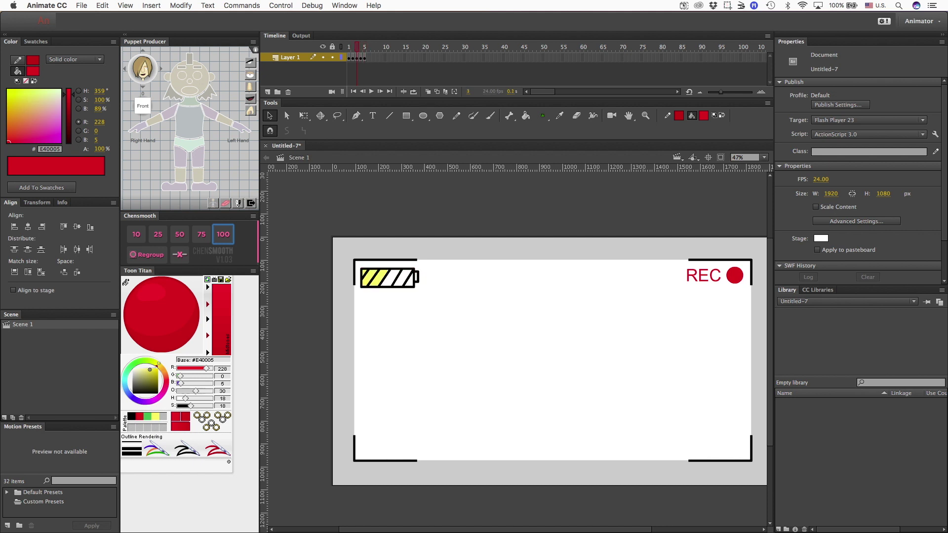
pyautogui.press(',')
pyautogui.press(',')
pyautogui.press(',')
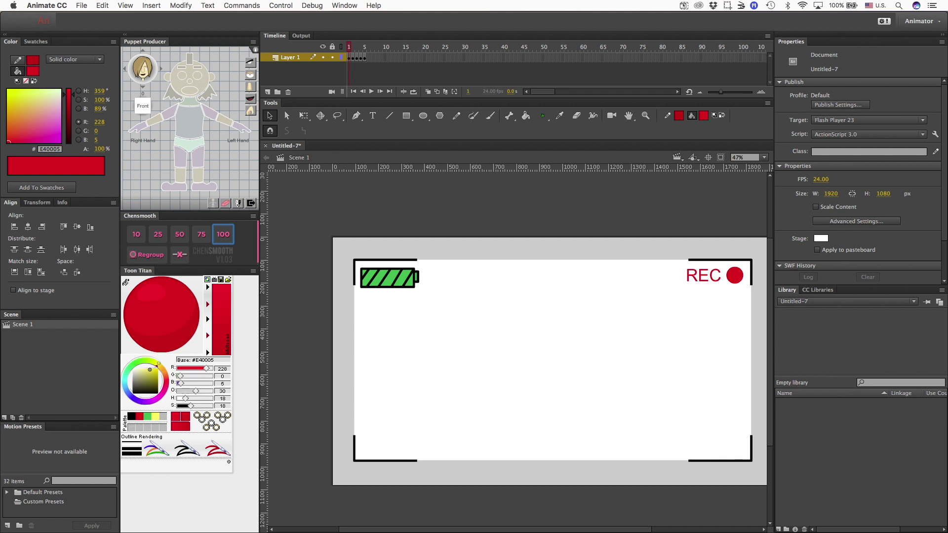
# Recolor the black battery outline and its diagonal stripes white (#FFFFFF) on frames 1 and 2.
pyautogui.click(387, 269)
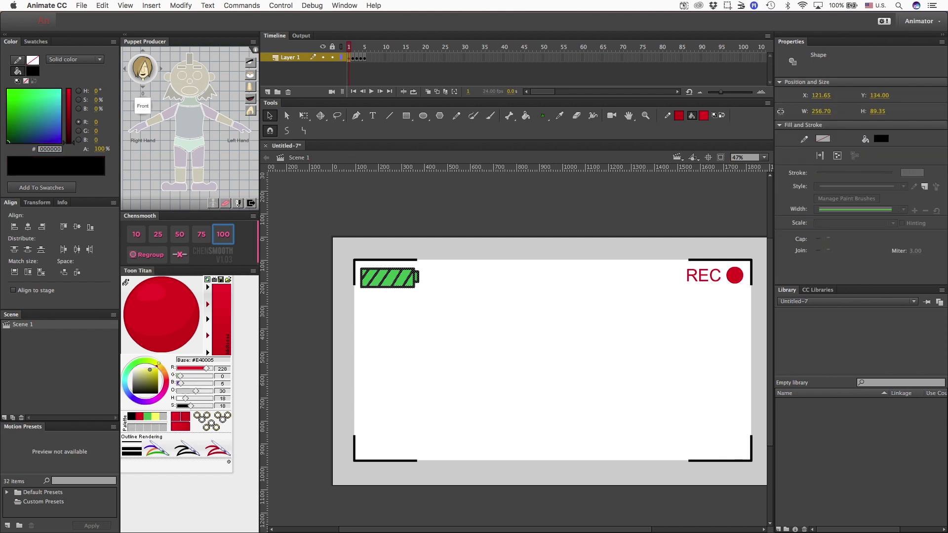
pyautogui.click(132, 369)
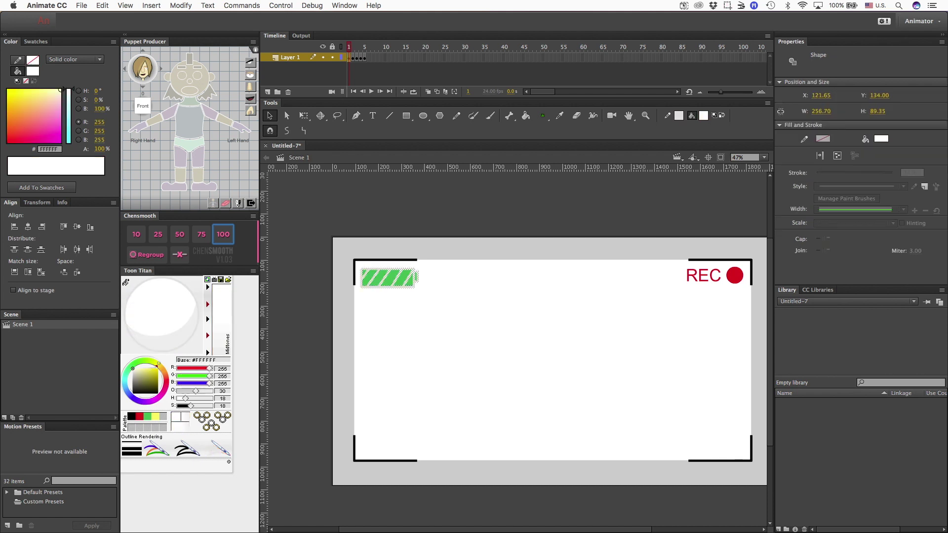
pyautogui.press('Escape')
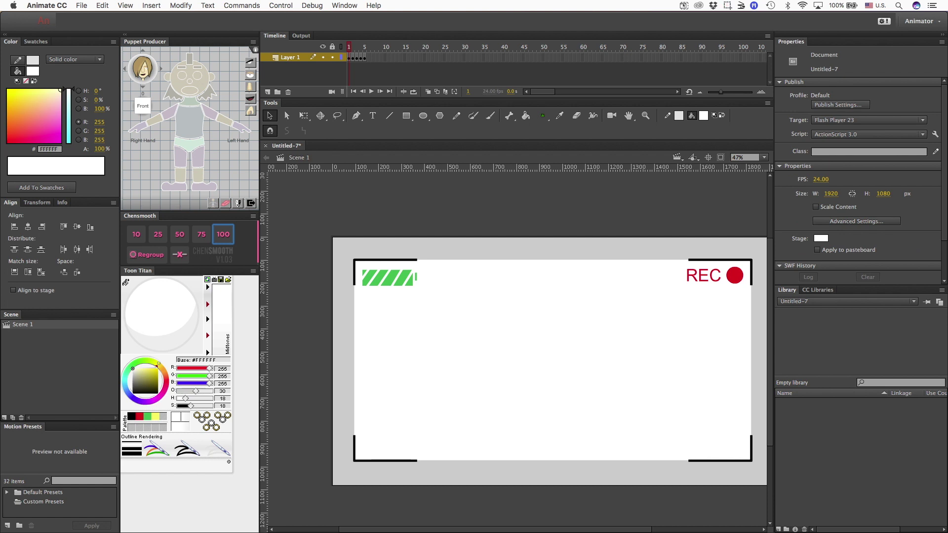
pyautogui.scroll(-2, 516, 352)
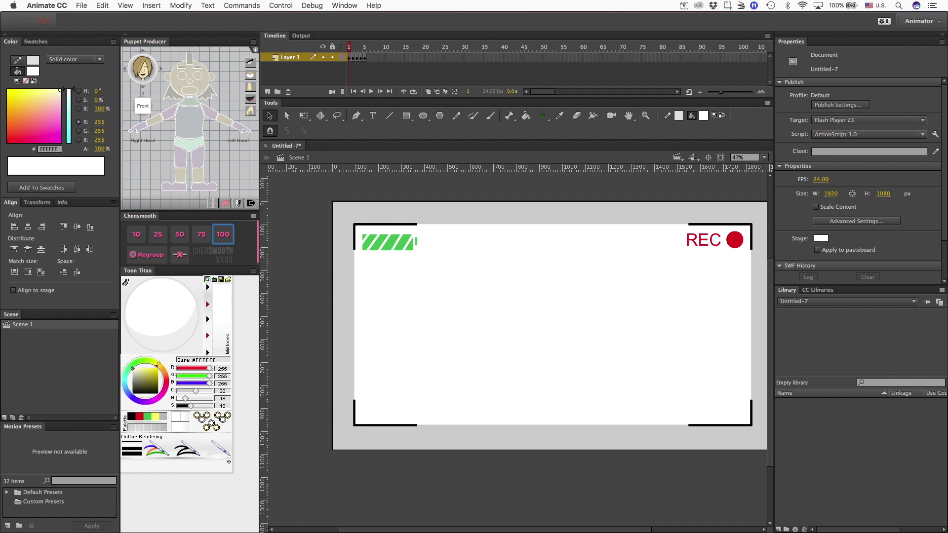
pyautogui.click(352, 58)
pyautogui.press('Escape')
pyautogui.click(414, 237)
pyautogui.click(160, 306)
# On frames 3, 4 and 5, delete the battery's remaining black linework.
pyautogui.click(356, 58)
pyautogui.press('Escape')
pyautogui.click(414, 237)
pyautogui.press('Delete')
pyautogui.press('.')
pyautogui.click(408, 242)
pyautogui.press('Delete')
pyautogui.press('.')
pyautogui.click(408, 241)
pyautogui.press('Delete')
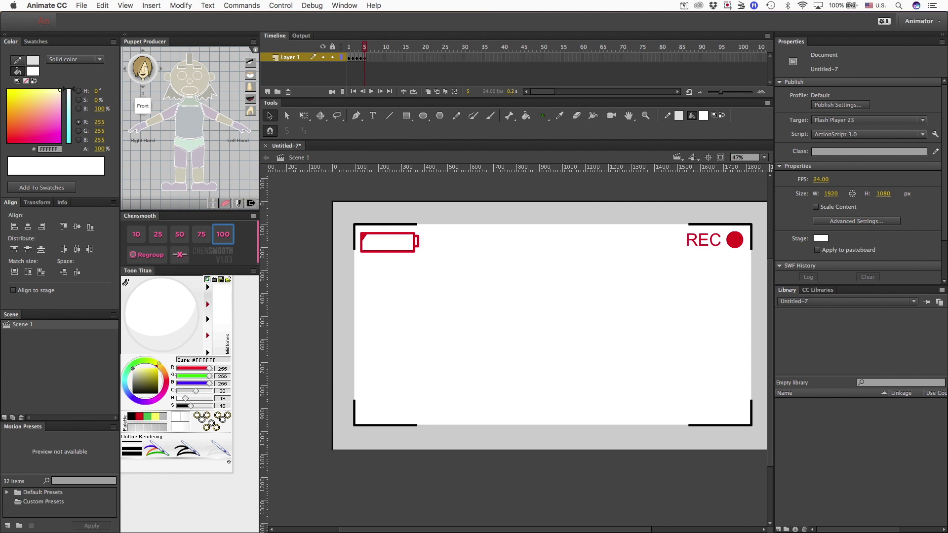
# Return to frame 1, show the guides to check the overlay's alignment, and hide them again.
pyautogui.click(349, 58)
pyautogui.press('super+semicolon')
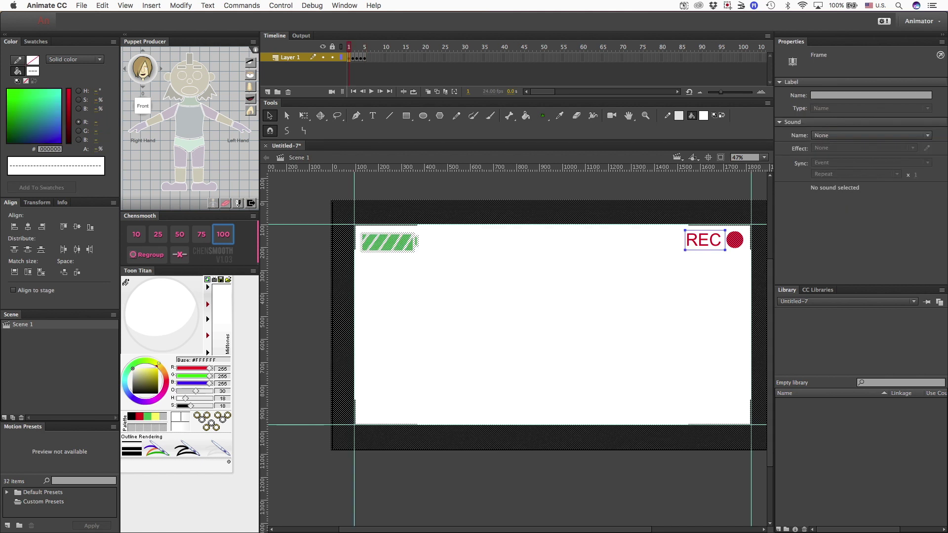
pyautogui.press('super+shift+a')
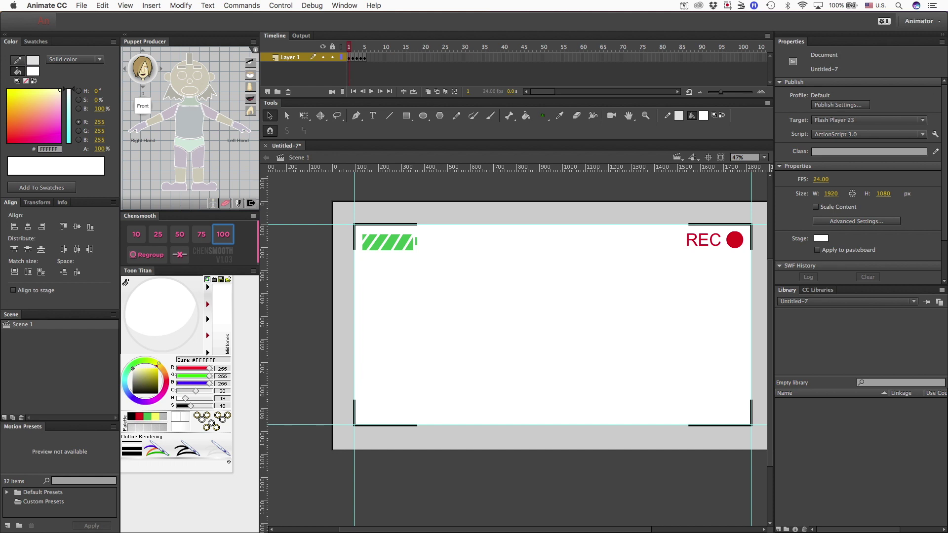
pyautogui.press('super+semicolon')
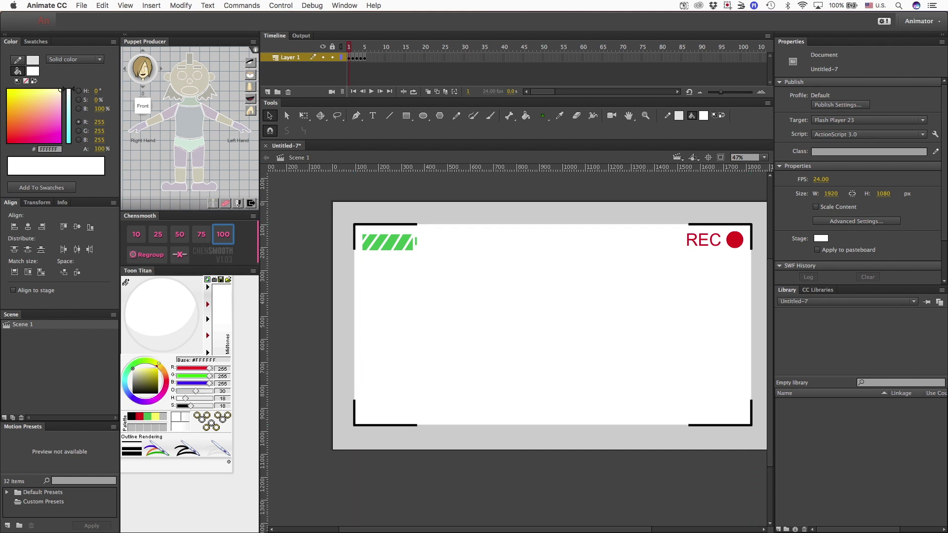
# On frame 1, convert the entire overlay artwork to a Movie Clip symbol named Full Battery.
pyautogui.press('super+minus')
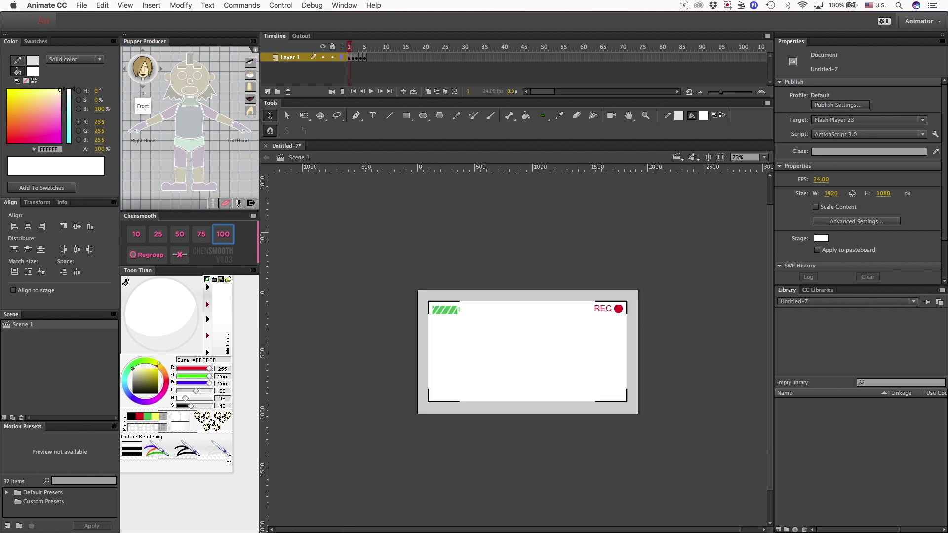
pyautogui.moveTo(394, 274); pyautogui.dragTo(711, 464)
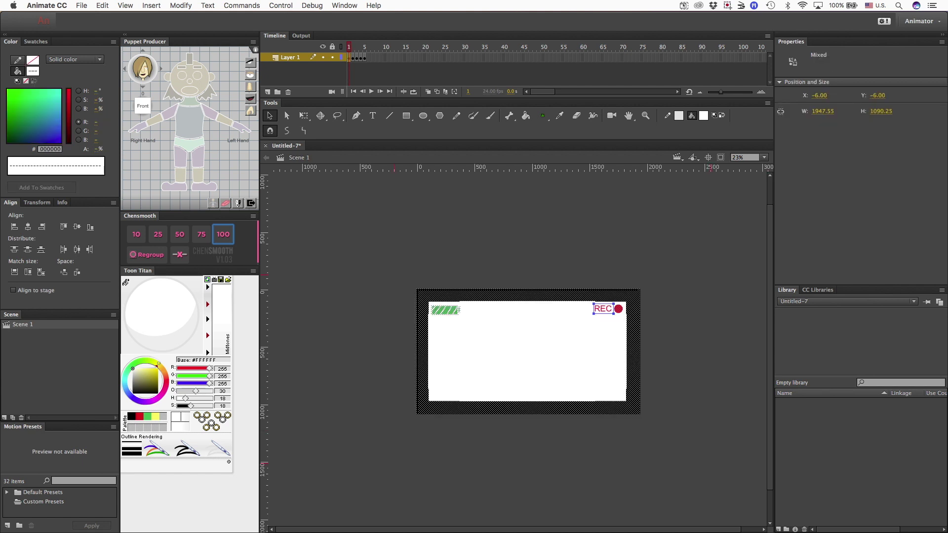
pyautogui.click(180, 5)
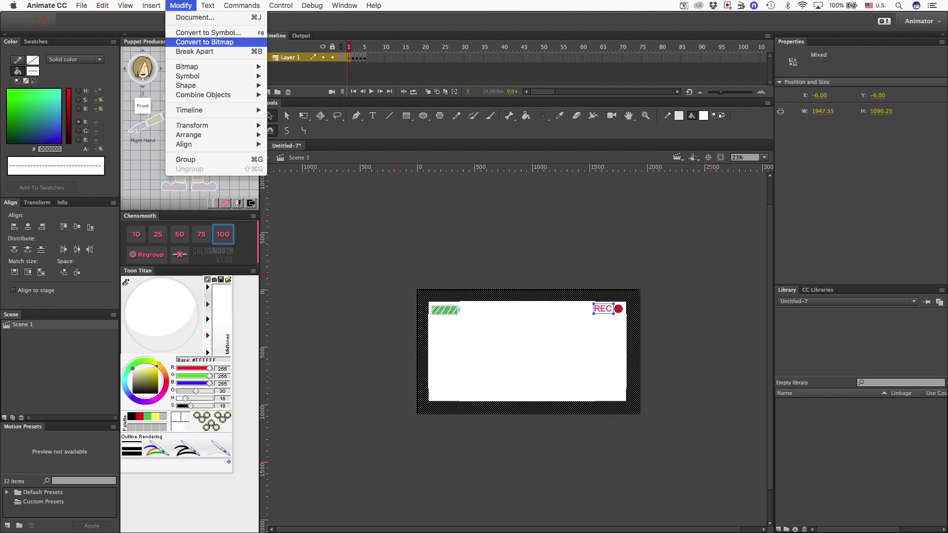
pyautogui.click(208, 32)
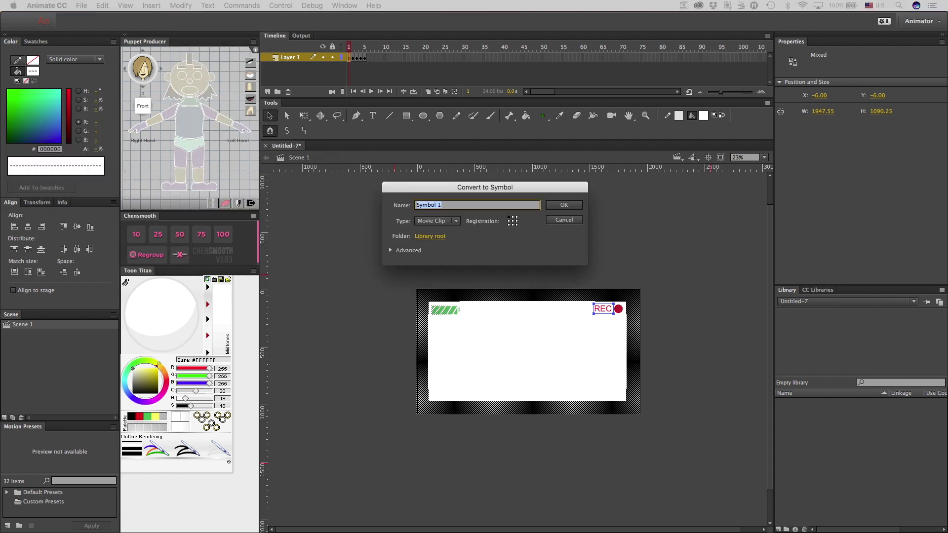
pyautogui.write('FULL')
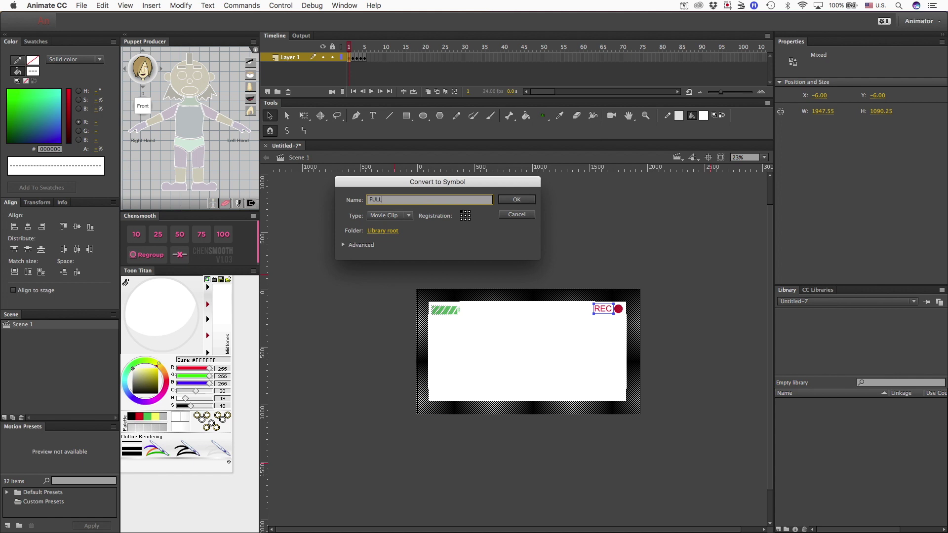
pyautogui.press('BackSpace')
pyautogui.press('BackSpace')
pyautogui.press('BackSpace')
pyautogui.write('ull Battery')
pyautogui.press('Return')
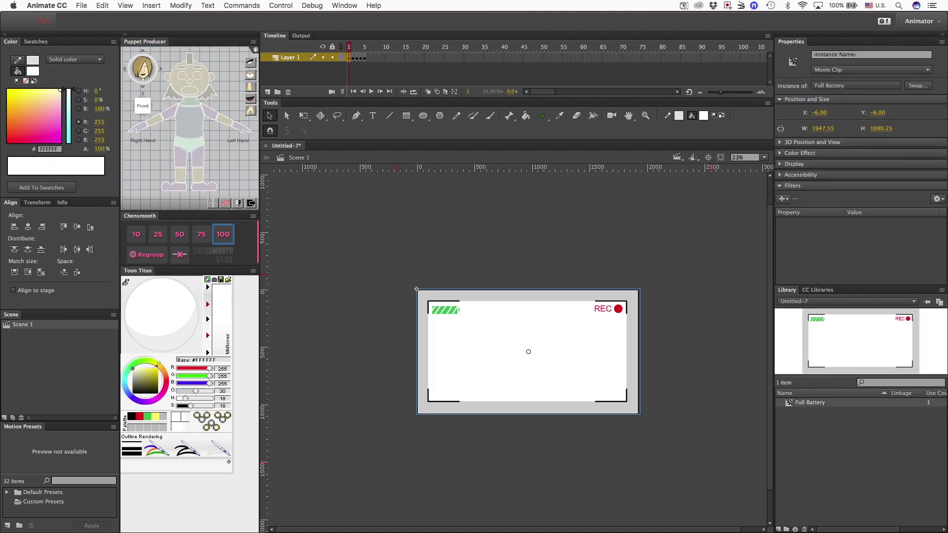
pyautogui.press('Escape')
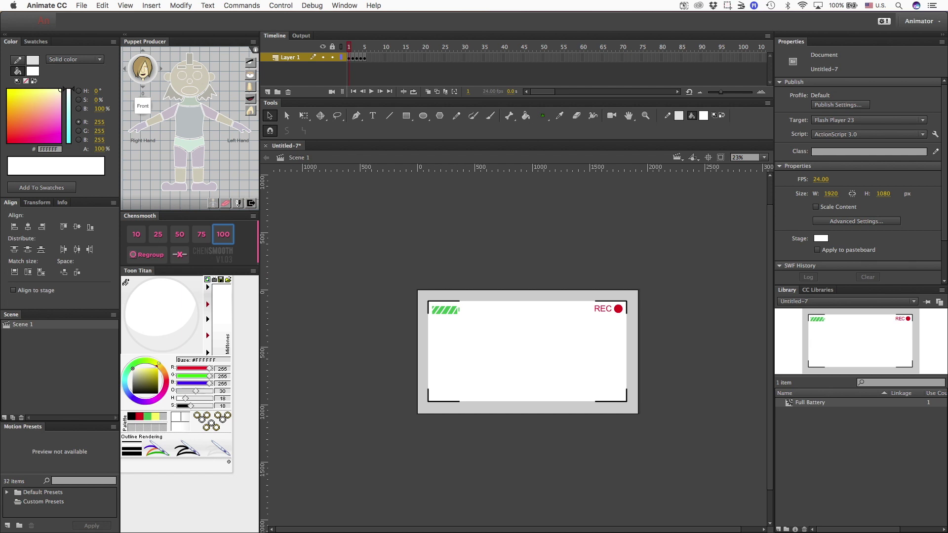
# On frame 2, convert the entire overlay artwork to a Movie Clip symbol named Almost Full.
pyautogui.press('F6')
pyautogui.moveTo(340, 250); pyautogui.dragTo(701, 449)
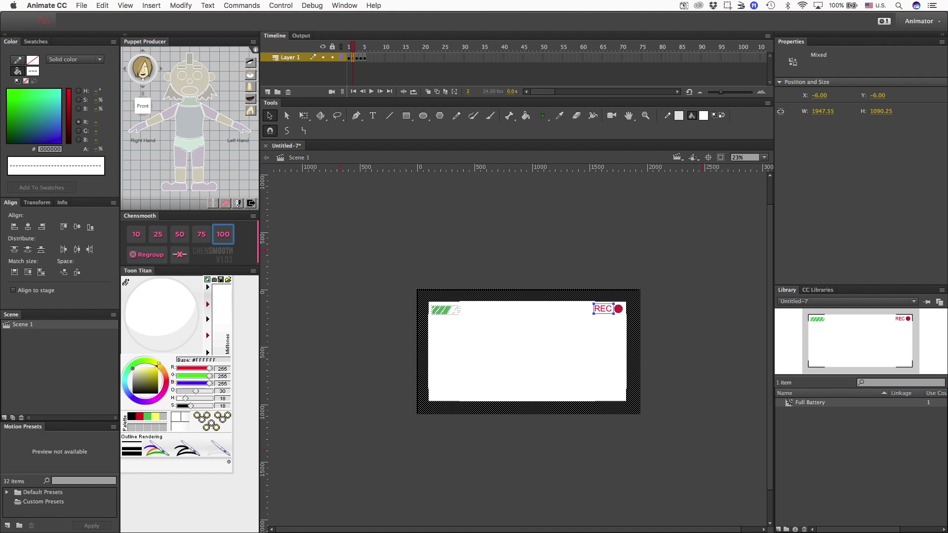
pyautogui.click(181, 5)
pyautogui.click(197, 32)
pyautogui.write('Almost')
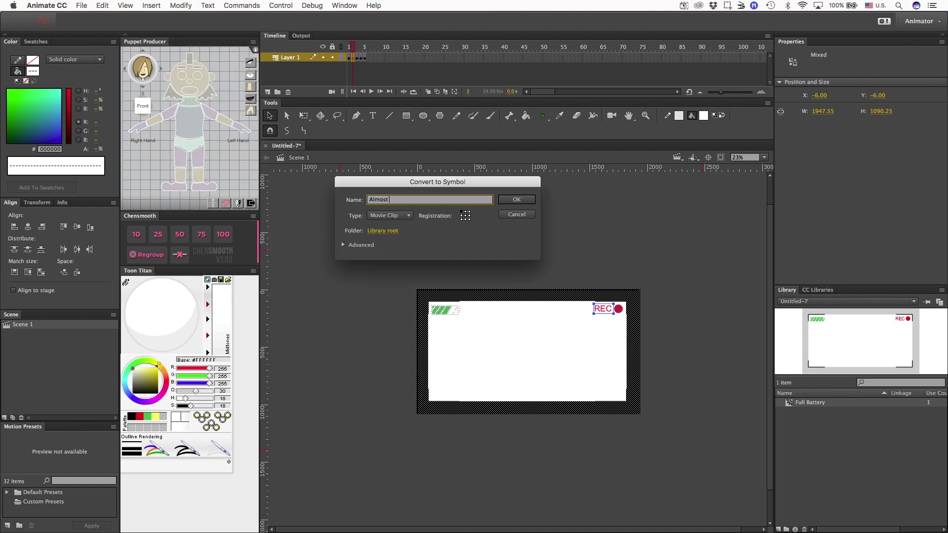
pyautogui.write(' Full')
pyautogui.press('Return')
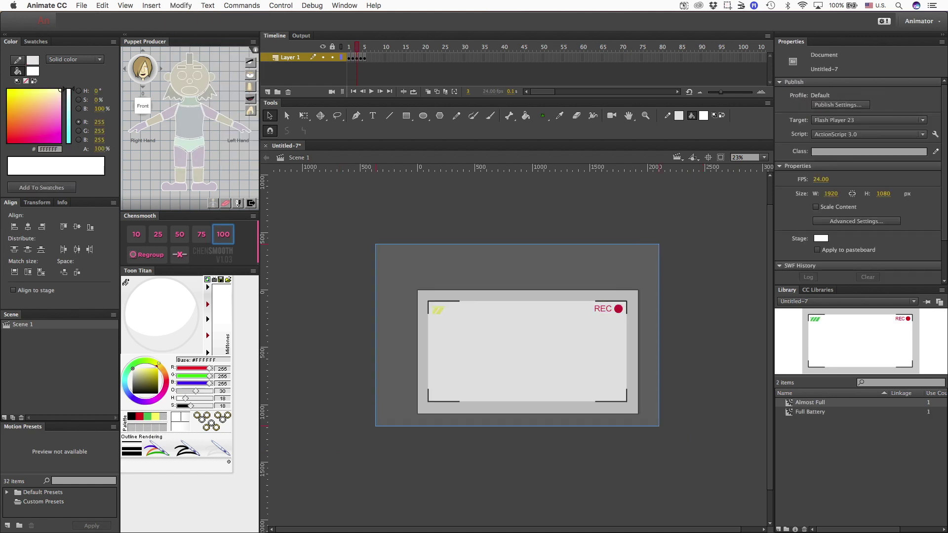
# On frame 3, convert all the overlay artwork to a Movie Clip symbol named Half Battery.
pyautogui.click(181, 5)
pyautogui.click(198, 32)
pyautogui.write('Half Battery')
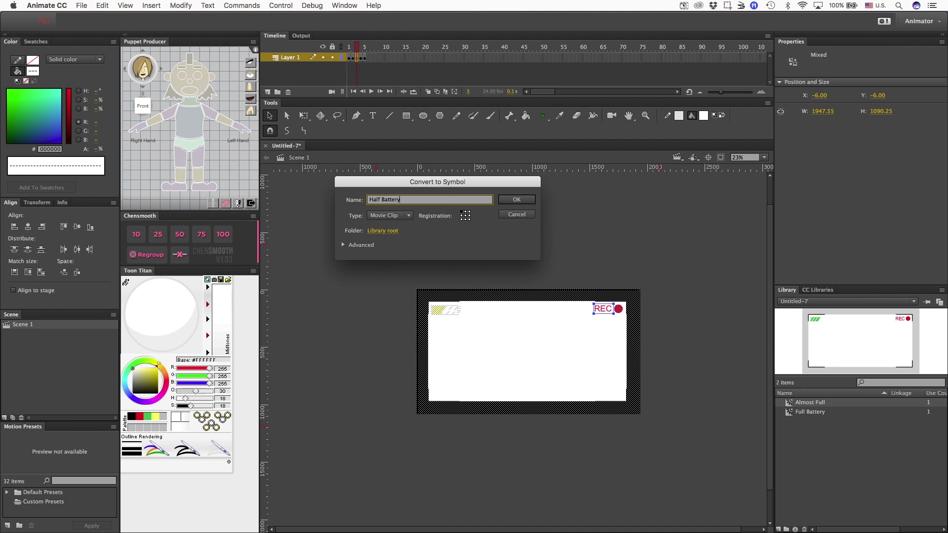
pyautogui.press('Return')
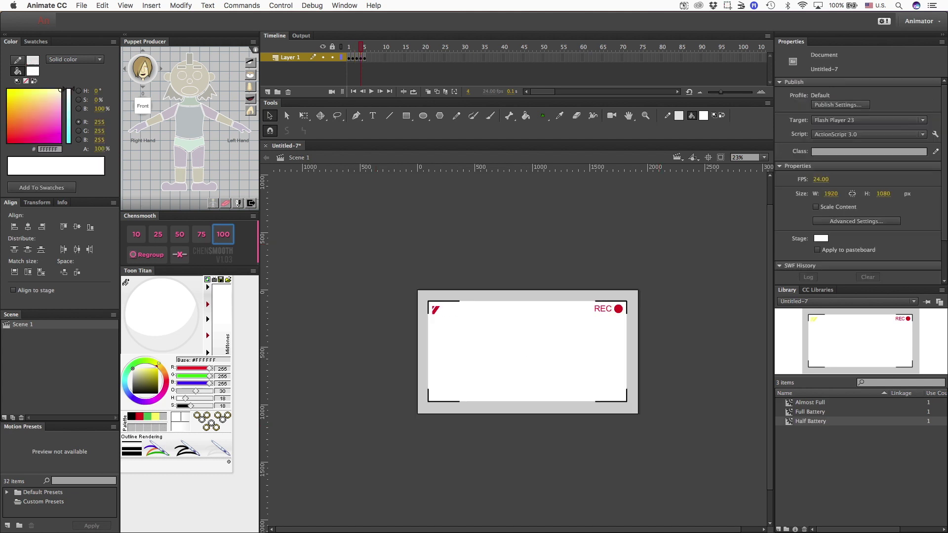
# On frame 4, convert the whole overlay with the red charge stripe to a symbol named Almost Low Battery.
pyautogui.click(180, 6)
pyautogui.click(198, 31)
pyautogui.write('L')
pyautogui.press('Left')
pyautogui.write('Almost')
pyautogui.press('Right')
pyautogui.write('ow Battery')
pyautogui.press('Return')
# On frame 5, convert the overlay with the empty red battery to a Movie Clip symbol named Dead Battery.
pyautogui.click(102, 6)
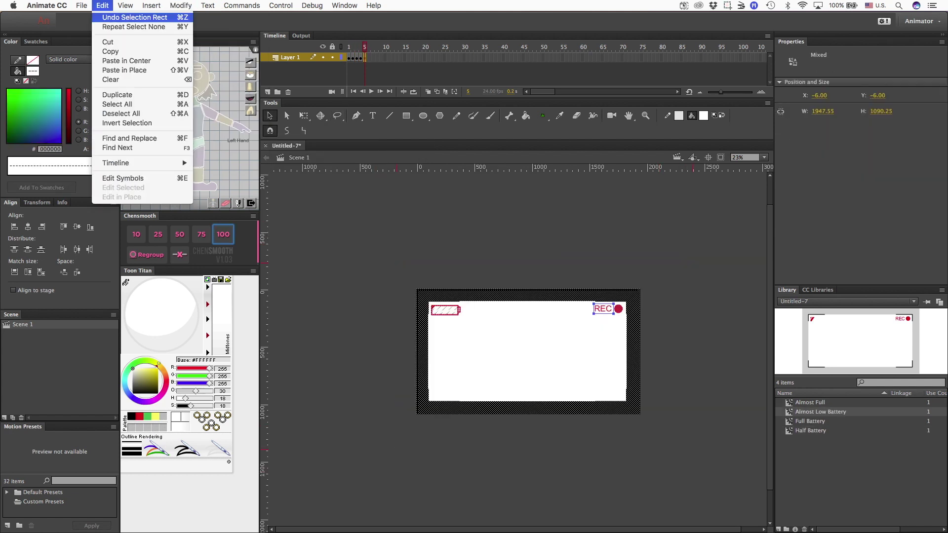
pyautogui.click(181, 5)
pyautogui.click(197, 32)
pyautogui.write('Dead Battery')
pyautogui.press('Return')
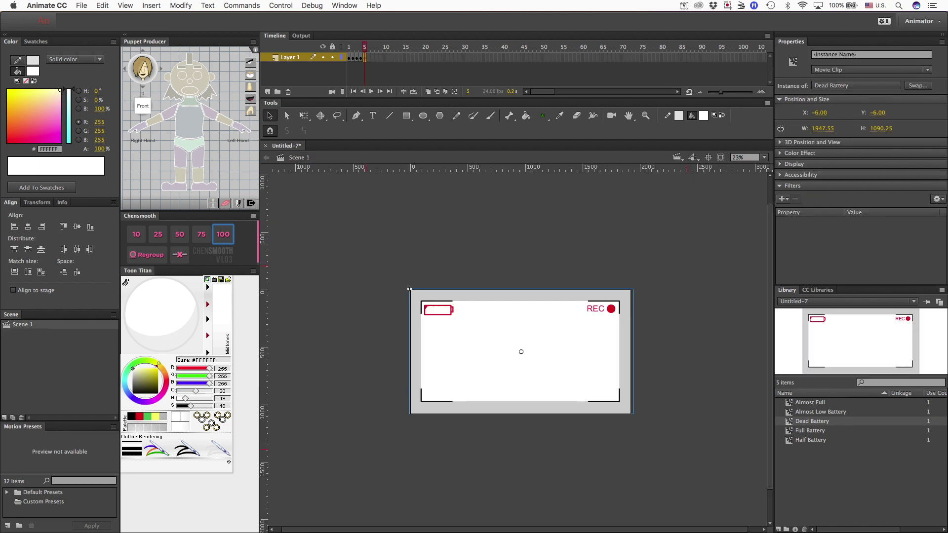
# Open the Full Battery symbol from frame 1 for editing and add a keyframe at frame 12 of its timeline.
pyautogui.click(348, 57)
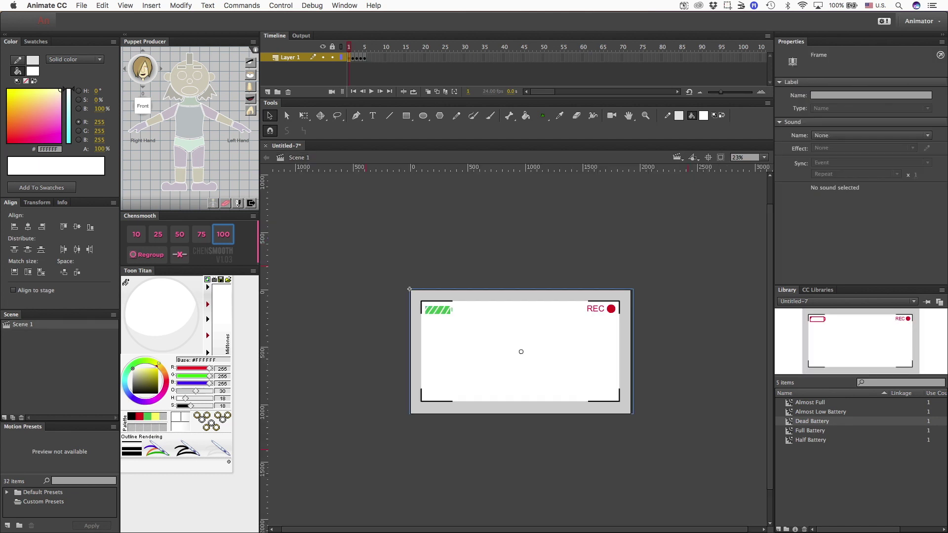
pyautogui.doubleClick(513, 298)
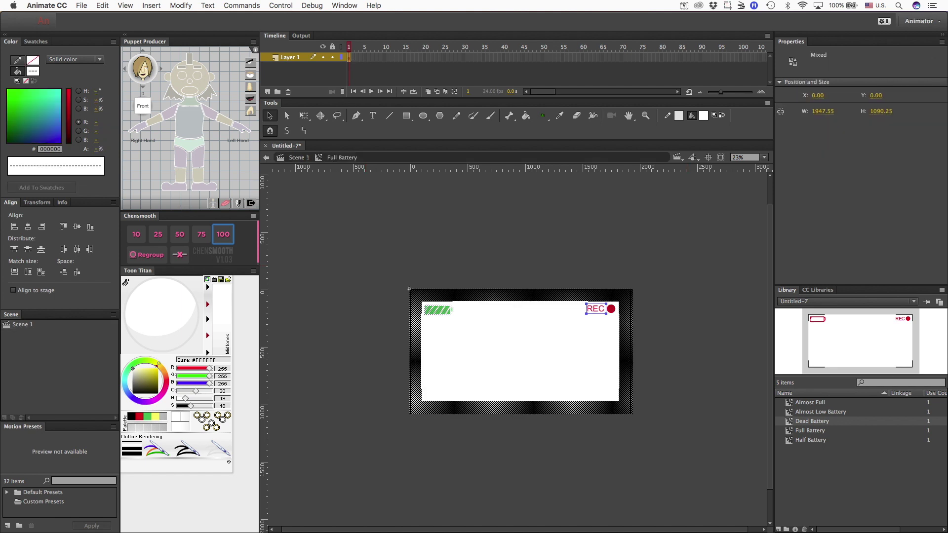
pyautogui.hotkey('ctrl', 'shift', 'a')
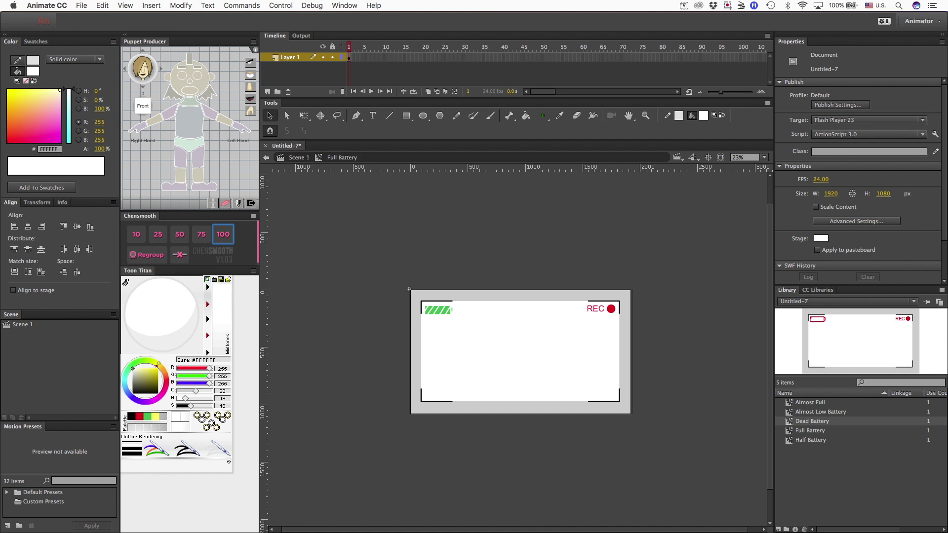
pyautogui.moveTo(353, 57); pyautogui.dragTo(388, 57)
pyautogui.click(388, 57)
pyautogui.click(396, 57)
pyautogui.press('super+shift+a')
pyautogui.click(392, 57)
pyautogui.rightClick(392, 58)
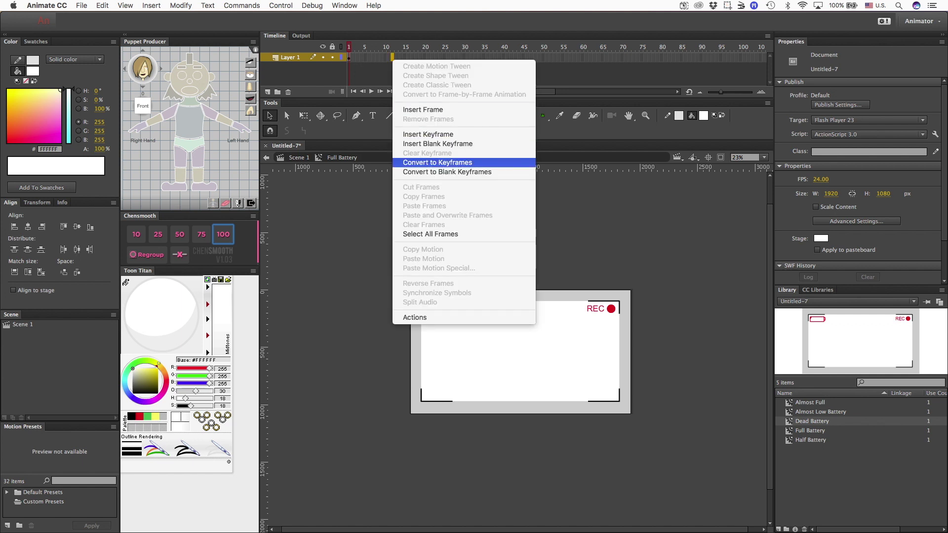
pyautogui.click(437, 162)
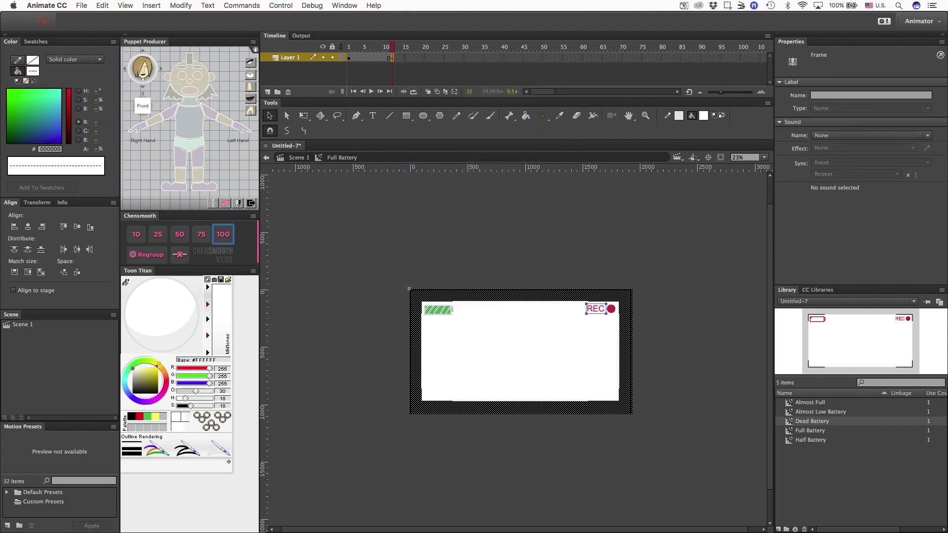
pyautogui.press('Escape')
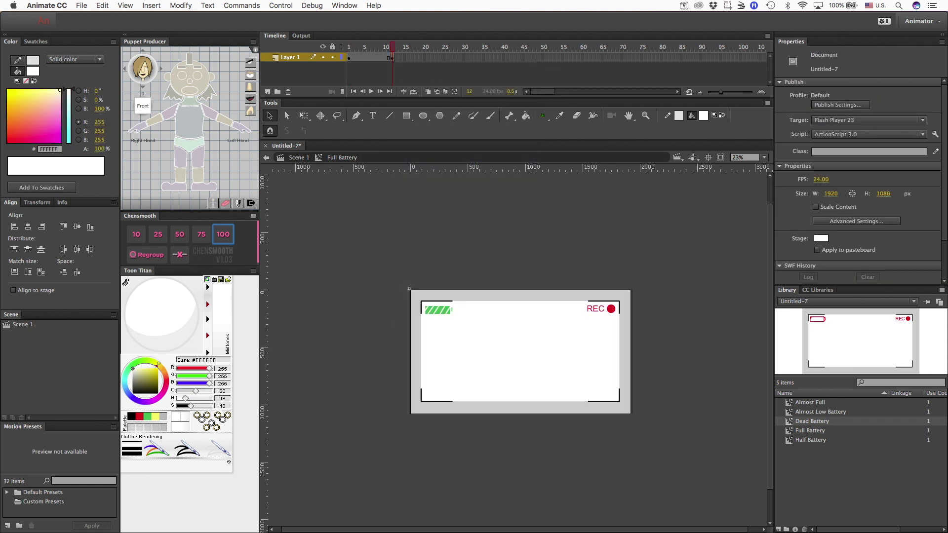
pyautogui.press('Return')
pyautogui.click(443, 57)
pyautogui.rightClick(444, 57)
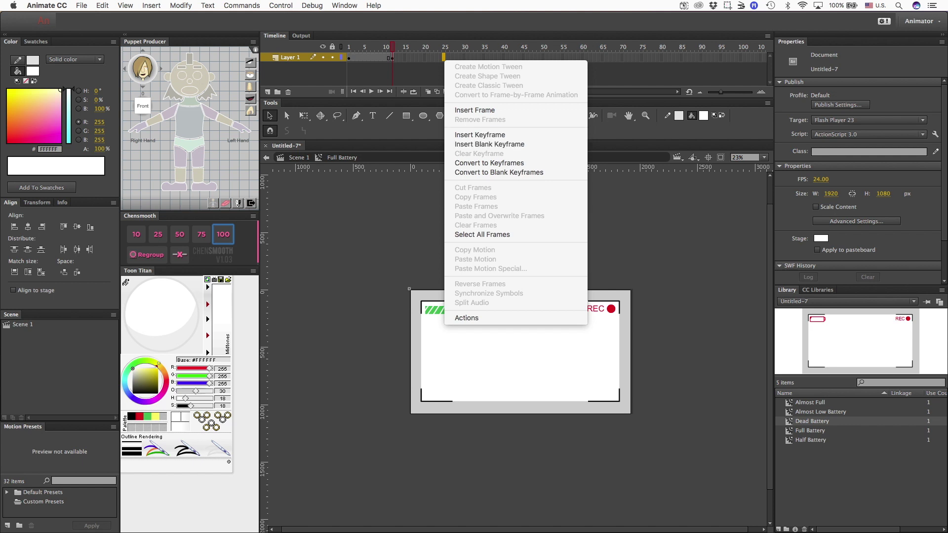
pyautogui.press('Escape')
# Delete the red recording dot on frame 12 of Full Battery and insert a keyframe at frame 24.
pyautogui.click(611, 308)
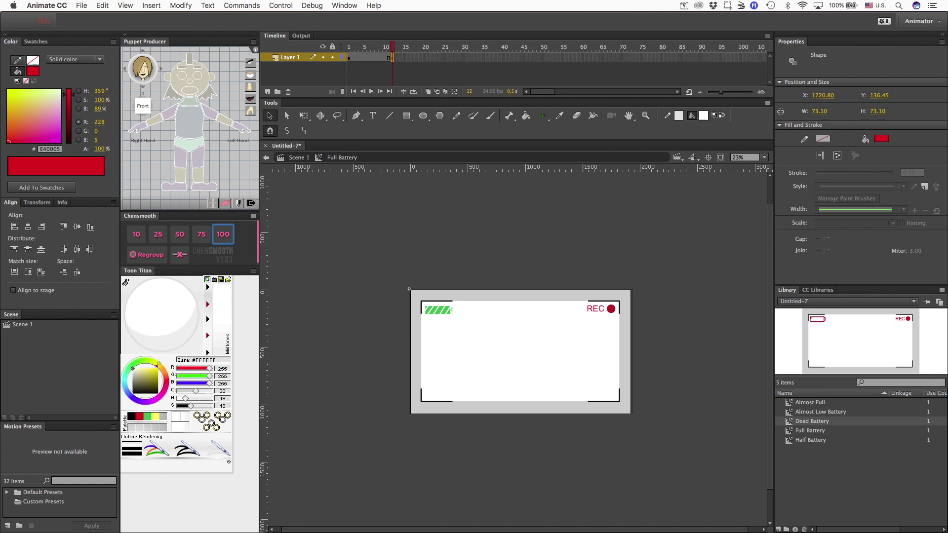
pyautogui.press('Delete')
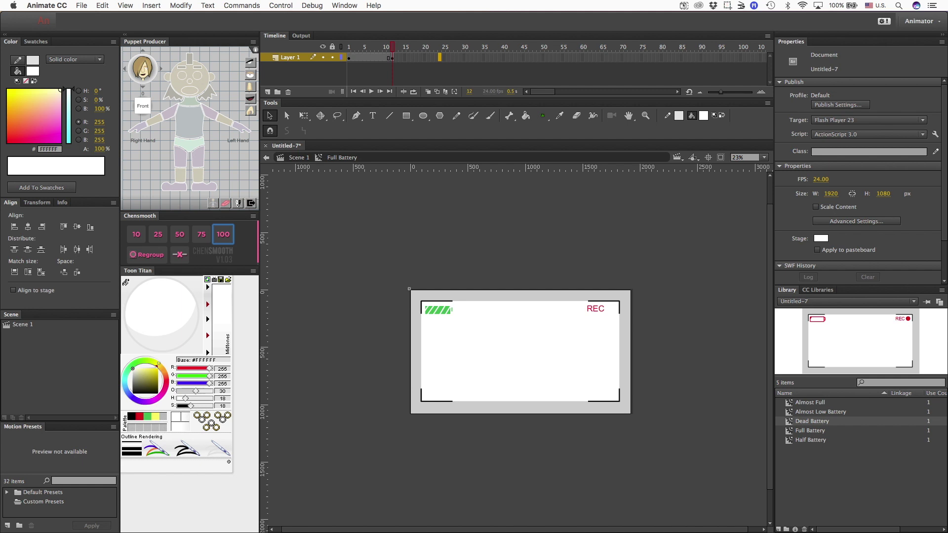
pyautogui.rightClick(439, 57)
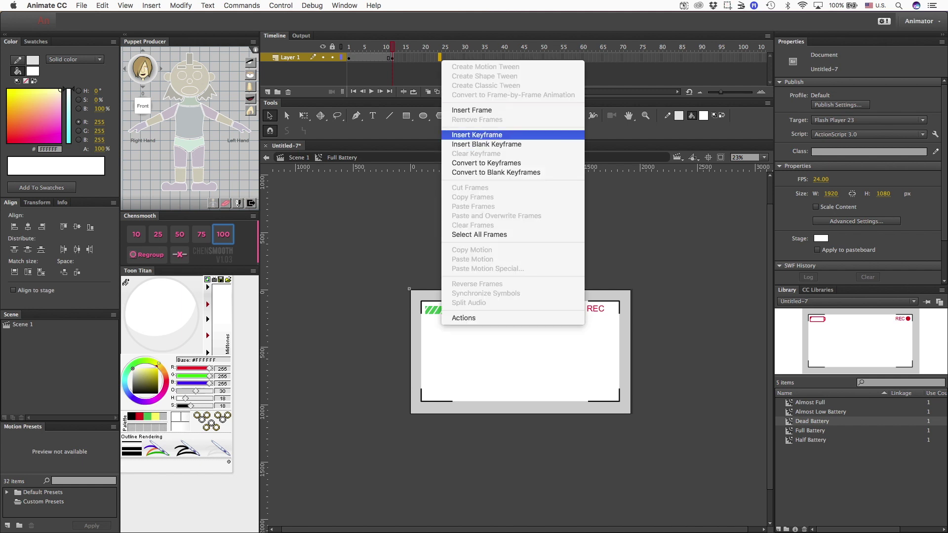
pyautogui.click(476, 135)
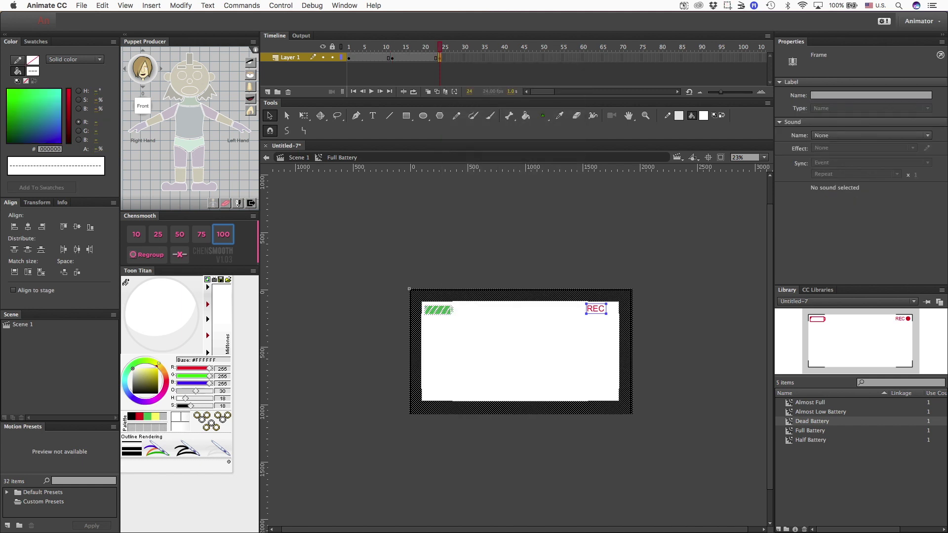
# Remove frame 24 from Full Battery so its timeline ends at frame 23, and play the blinking dot animation.
pyautogui.press('Escape')
pyautogui.press('Return')
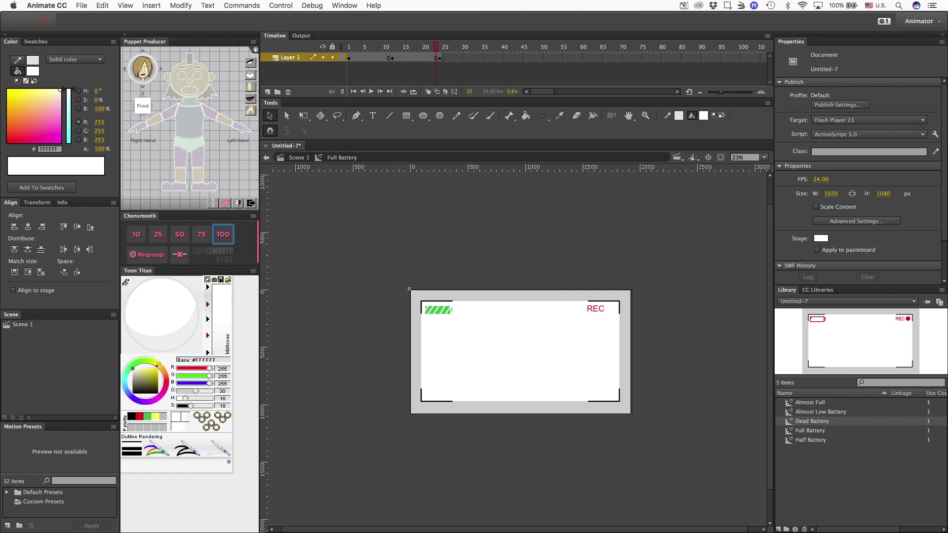
pyautogui.click(436, 57)
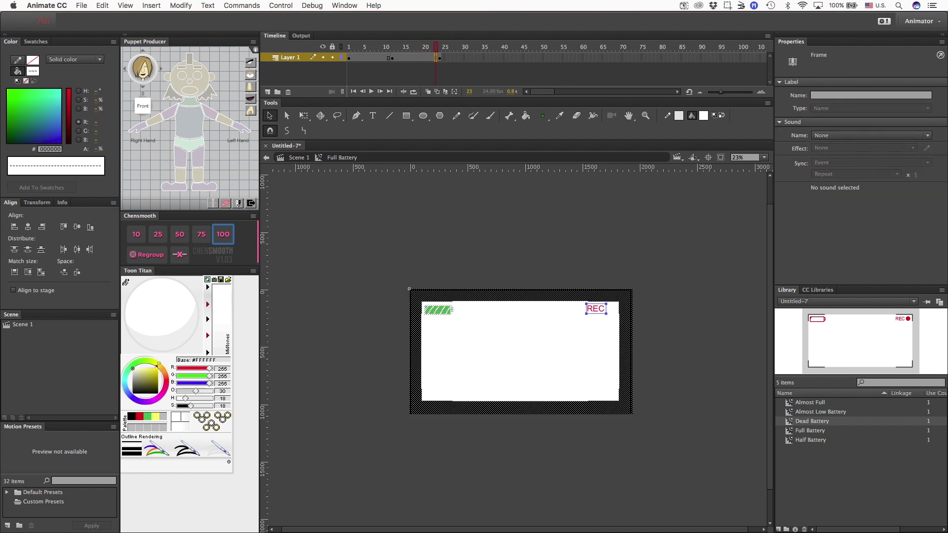
pyautogui.rightClick(439, 58)
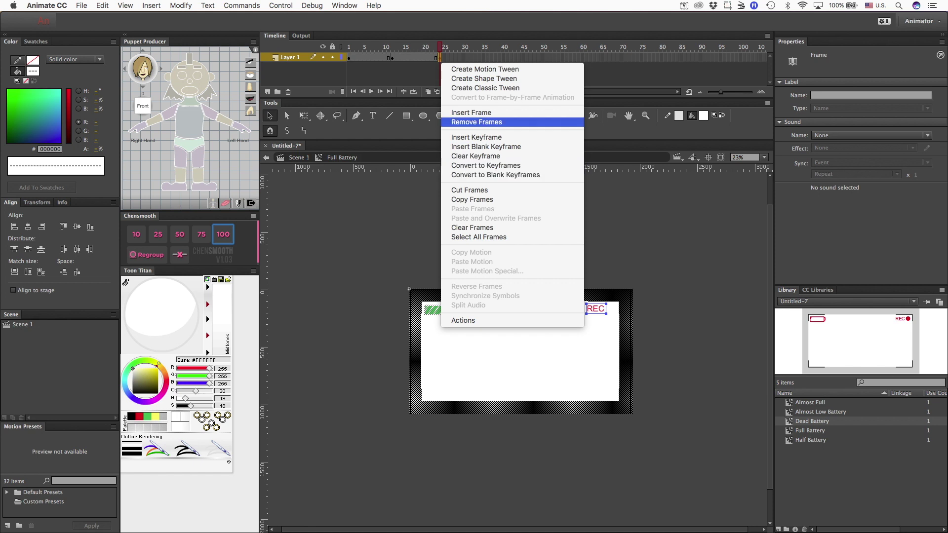
pyautogui.click(476, 122)
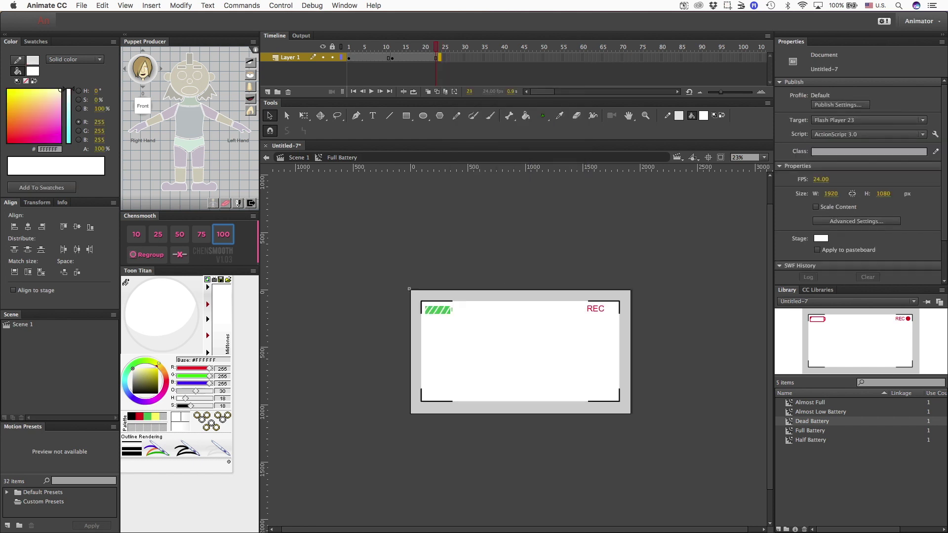
pyautogui.press('Return')
# In the Almost Full symbol on frame 2, add a keyframe at frame 12, delete its red dot, and hold it through frame 23.
pyautogui.click(298, 157)
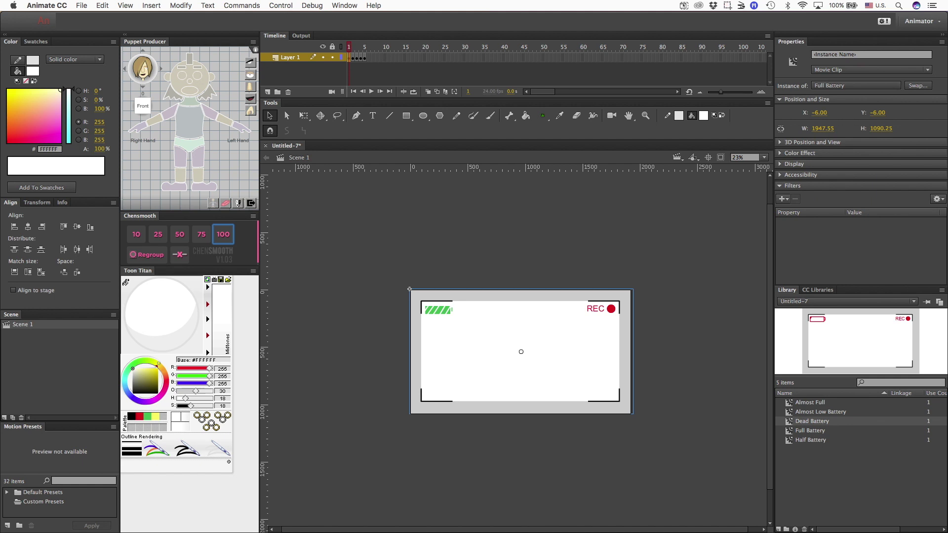
pyautogui.press('.')
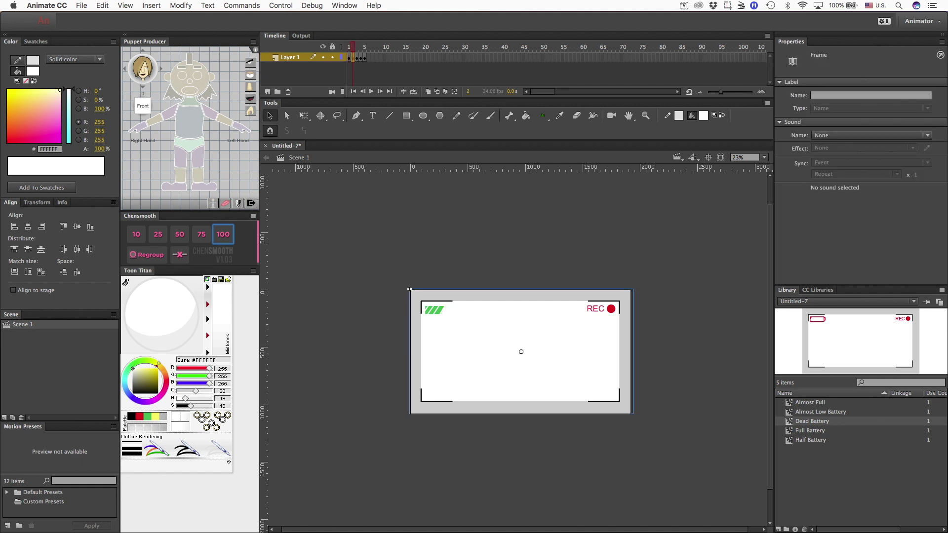
pyautogui.doubleClick(434, 309)
pyautogui.rightClick(391, 57)
pyautogui.click(415, 136)
pyautogui.press(',')
pyautogui.press('.')
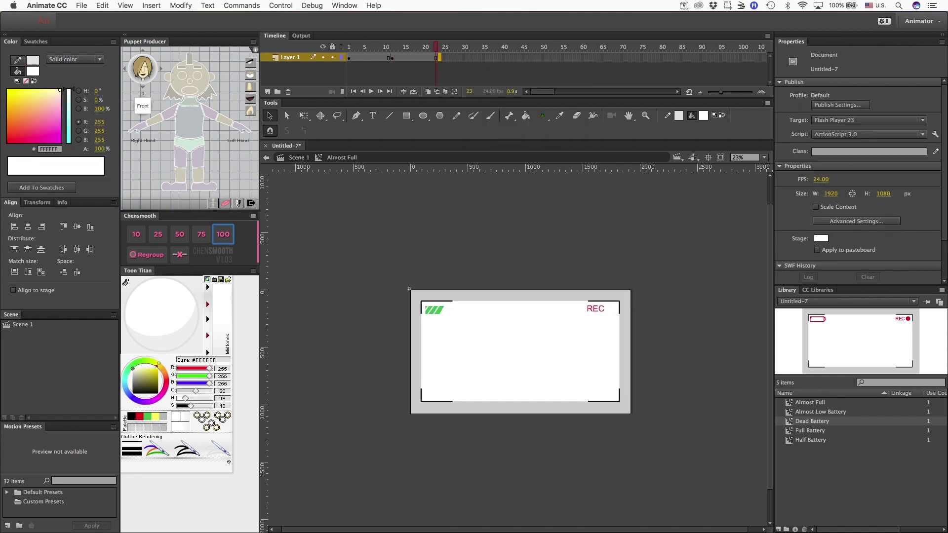
# In the Half Battery symbol, add a keyframe at frame 12 without the red dot and hold it through frame 23.
pyautogui.press('super+e')
pyautogui.press('super+e')
pyautogui.rightClick(392, 58)
pyautogui.click(425, 170)
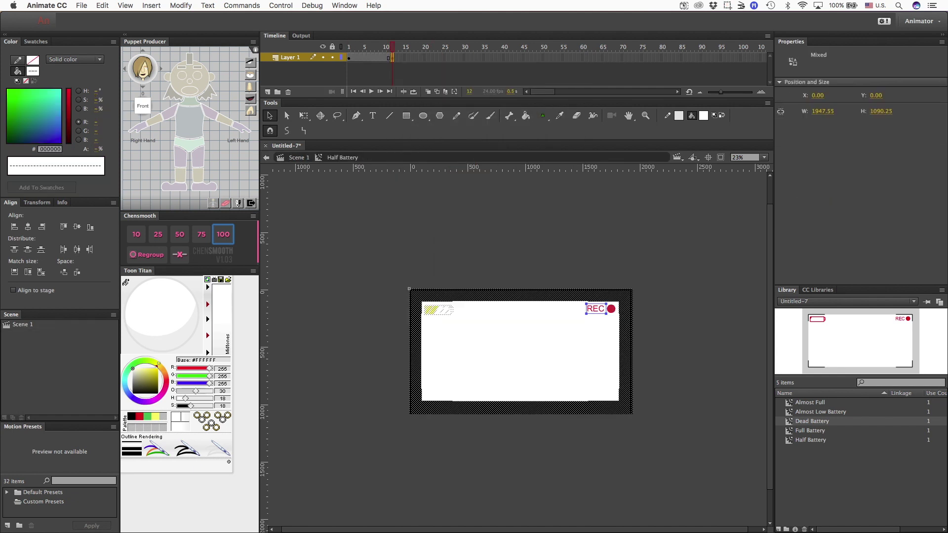
pyautogui.rightClick(439, 58)
pyautogui.click(464, 137)
pyautogui.rightClick(437, 58)
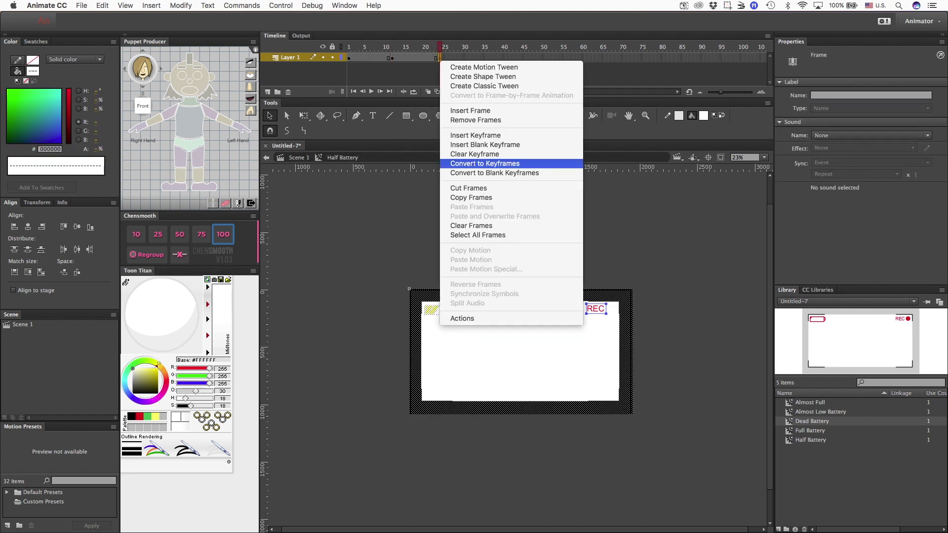
pyautogui.click(463, 119)
# Open the Almost Low Battery symbol, insert a keyframe at frame 12, and delete the red recording dot there.
pyautogui.press('super+e')
pyautogui.click(360, 58)
pyautogui.press('super+e')
pyautogui.rightClick(396, 58)
pyautogui.click(428, 135)
pyautogui.press('super+z')
pyautogui.rightClick(392, 58)
pyautogui.click(427, 136)
pyautogui.click(610, 308)
pyautogui.press('BackSpace')
# Insert a keyframe at frame 24 of Almost Low Battery and remove that frame so the timeline ends at frame 23.
pyautogui.click(439, 58)
pyautogui.rightClick(444, 57)
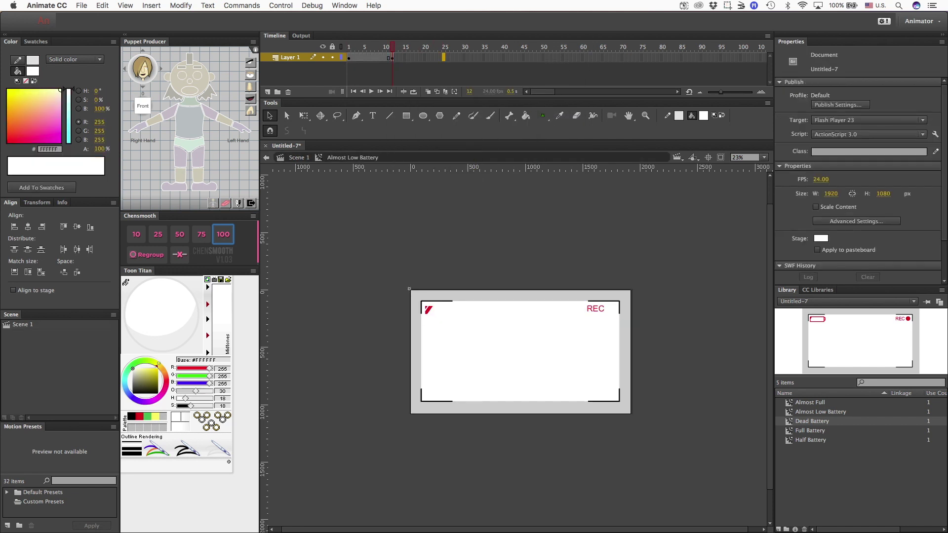
pyautogui.click(477, 135)
pyautogui.rightClick(441, 58)
pyautogui.click(464, 119)
# Open the Dead Battery symbol from frame 5 of the main timeline and insert a keyframe at its frame 6.
pyautogui.press('super+e')
pyautogui.click(364, 58)
pyautogui.press('super+e')
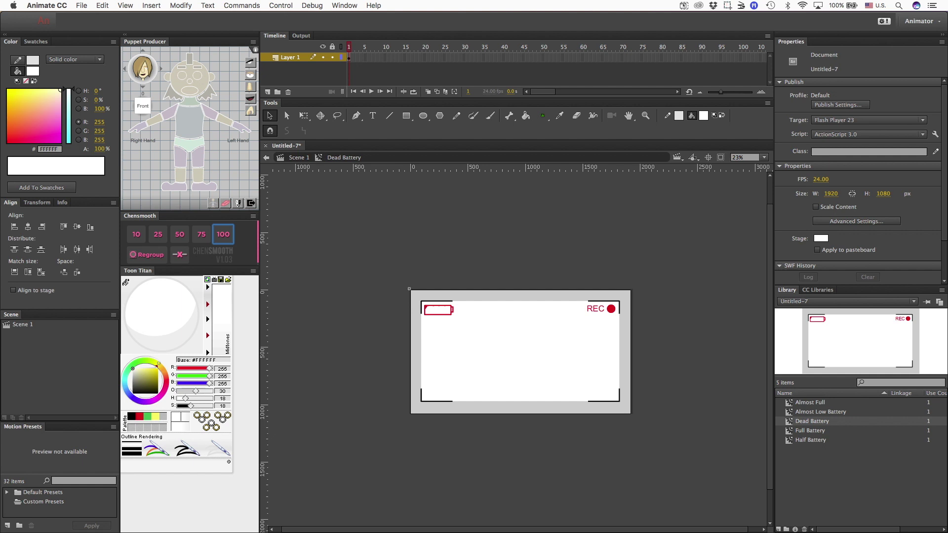
pyautogui.press('o')
pyautogui.press('v')
pyautogui.click(368, 57)
pyautogui.rightClick(368, 57)
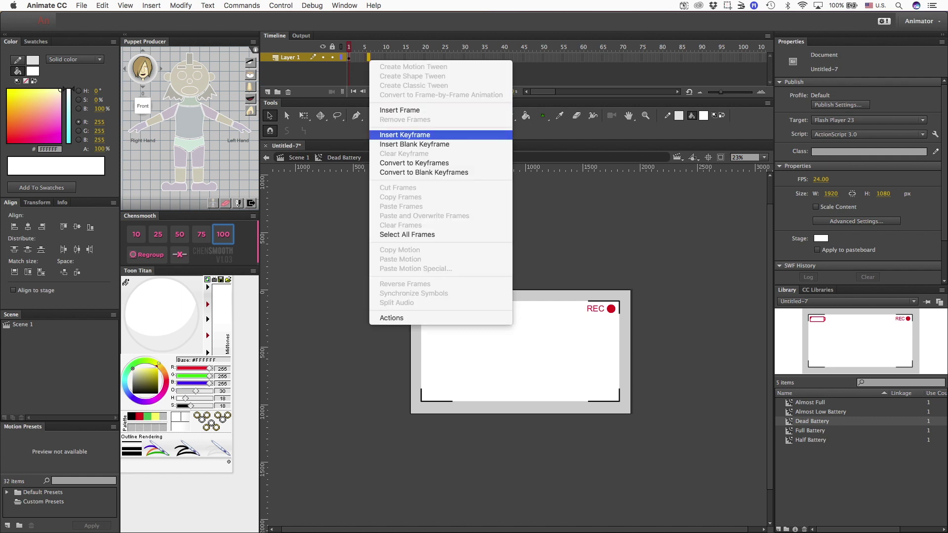
pyautogui.click(405, 135)
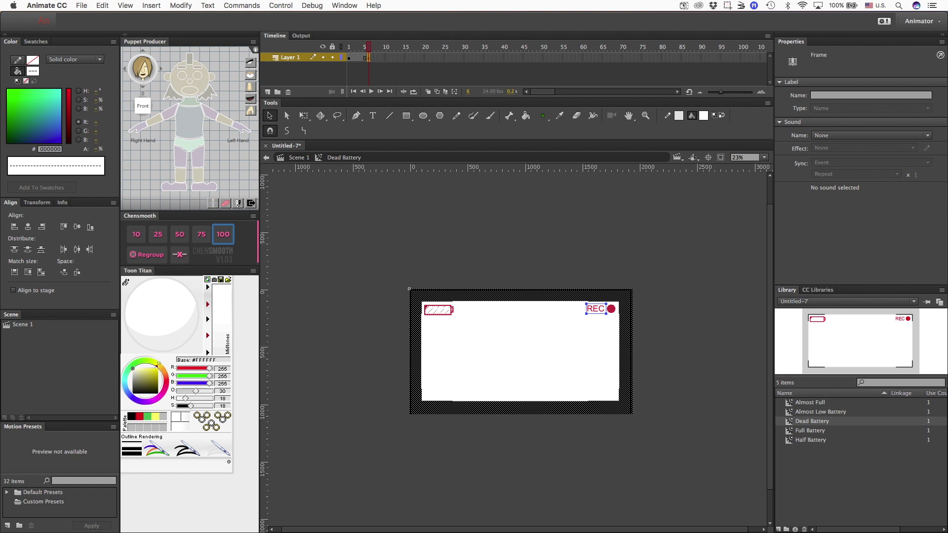
# Add keyframes at frames 12 and 18 of Dead Battery, extend its timeline to frame 24, and deselect the artwork.
pyautogui.click(391, 57)
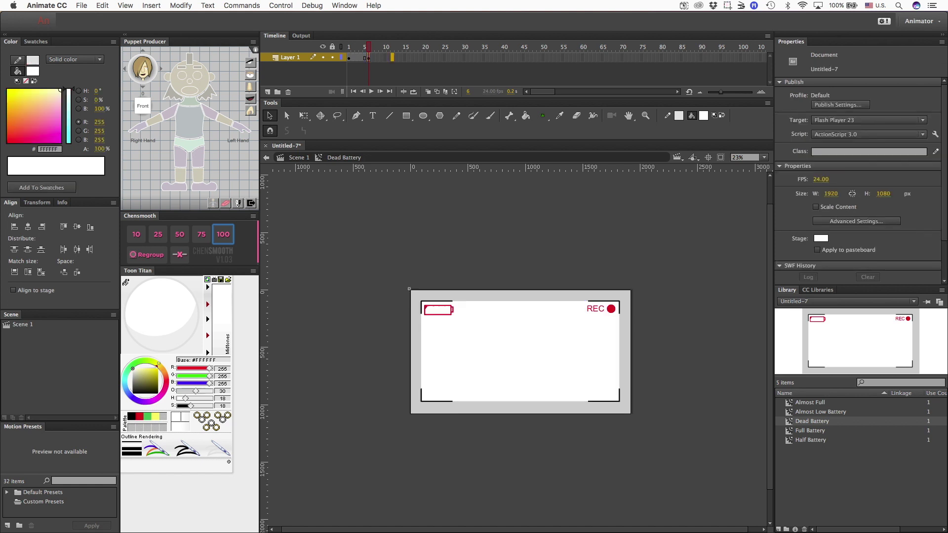
pyautogui.rightClick(391, 58)
pyautogui.click(417, 109)
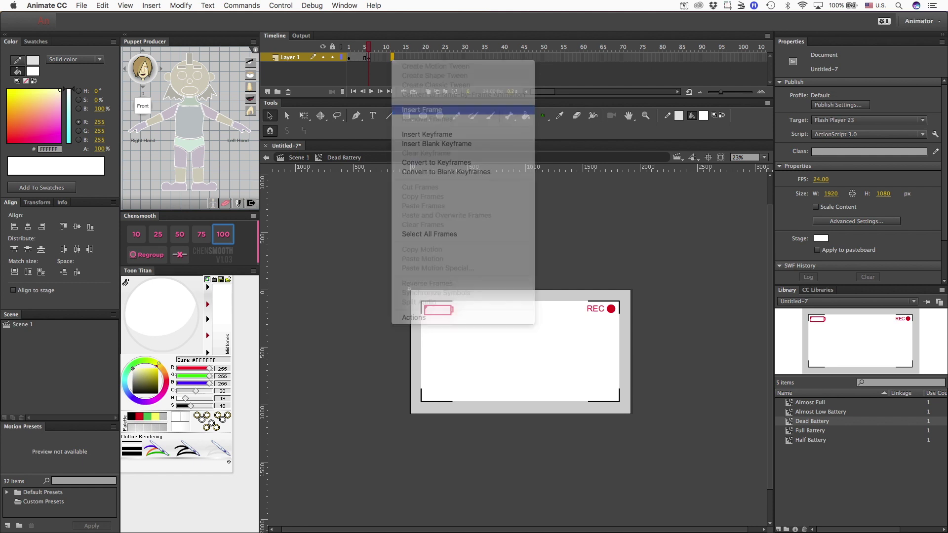
pyautogui.rightClick(439, 58)
pyautogui.click(459, 110)
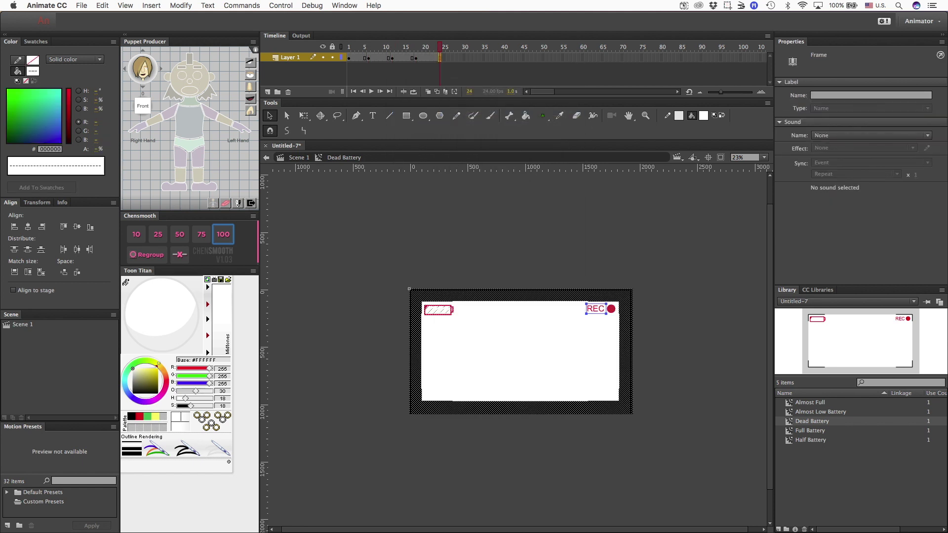
pyautogui.press('super+shift+a')
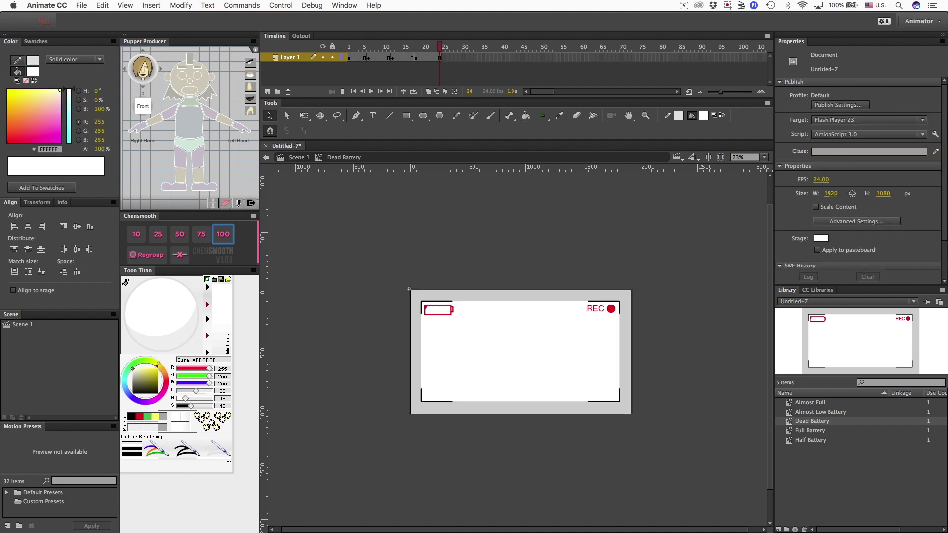
# Delete the red battery outline at frame 6 of Dead Battery.
pyautogui.click(369, 58)
pyautogui.press('super+shift+a')
pyautogui.click(451, 310)
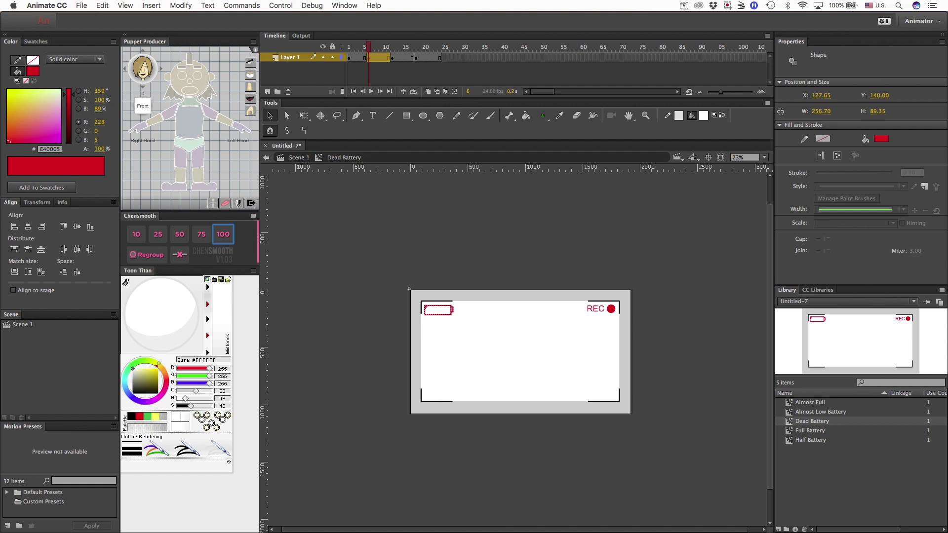
pyautogui.press('Delete')
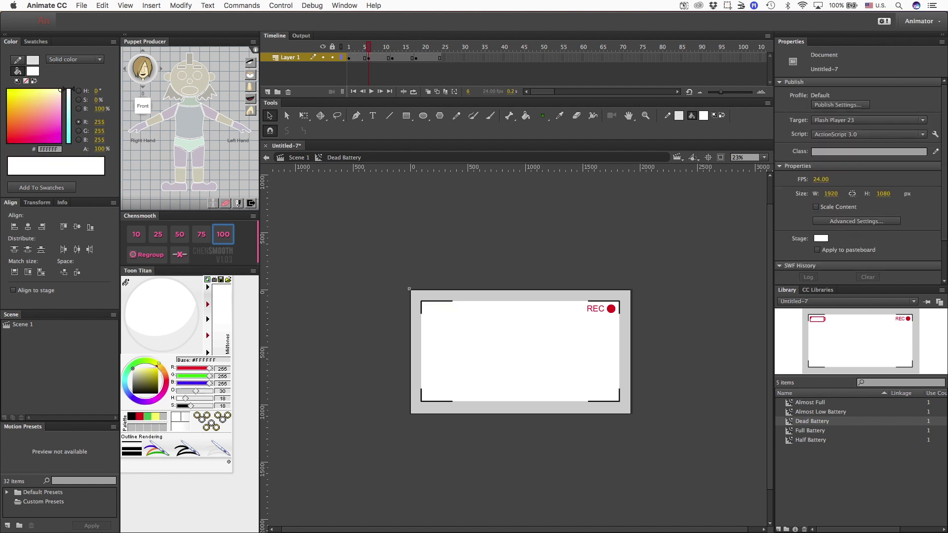
# Delete the red recording dot beside REC at frame 12 of Dead Battery.
pyautogui.click(392, 58)
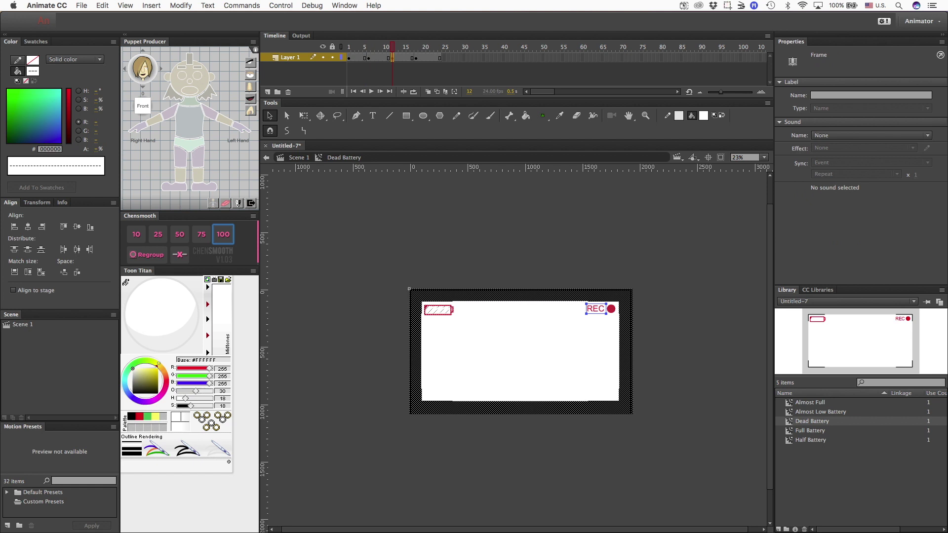
pyautogui.press('Escape')
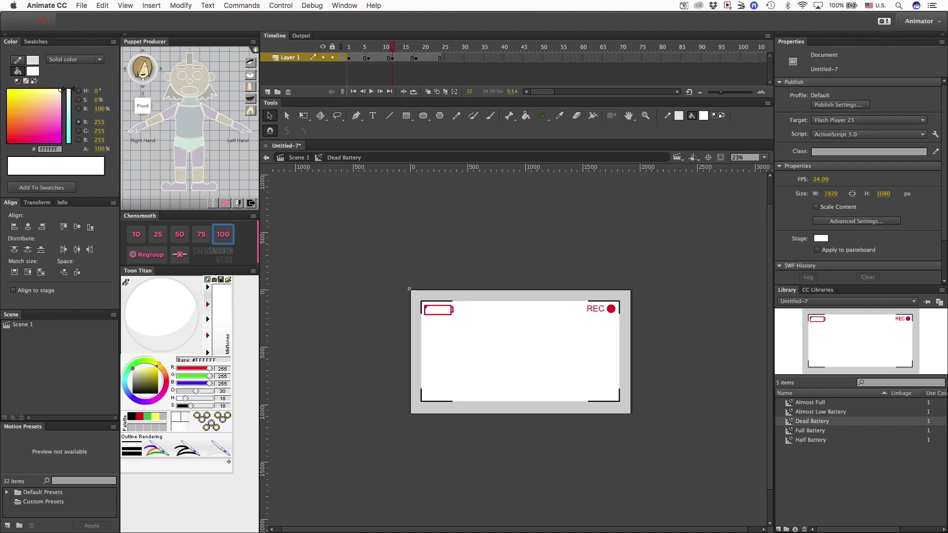
pyautogui.click(610, 308)
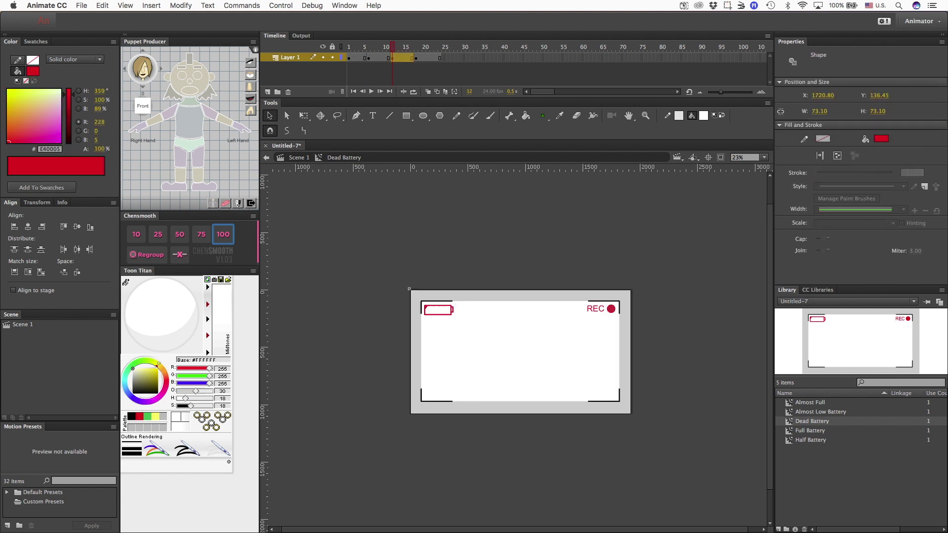
pyautogui.press('Delete')
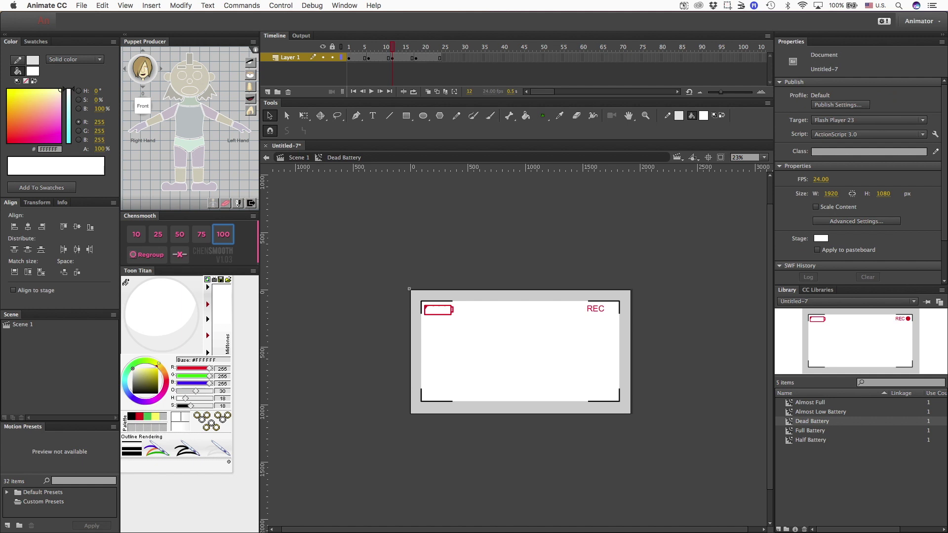
# Delete the red recording dot beside REC at frame 18 of Dead Battery.
pyautogui.click(439, 57)
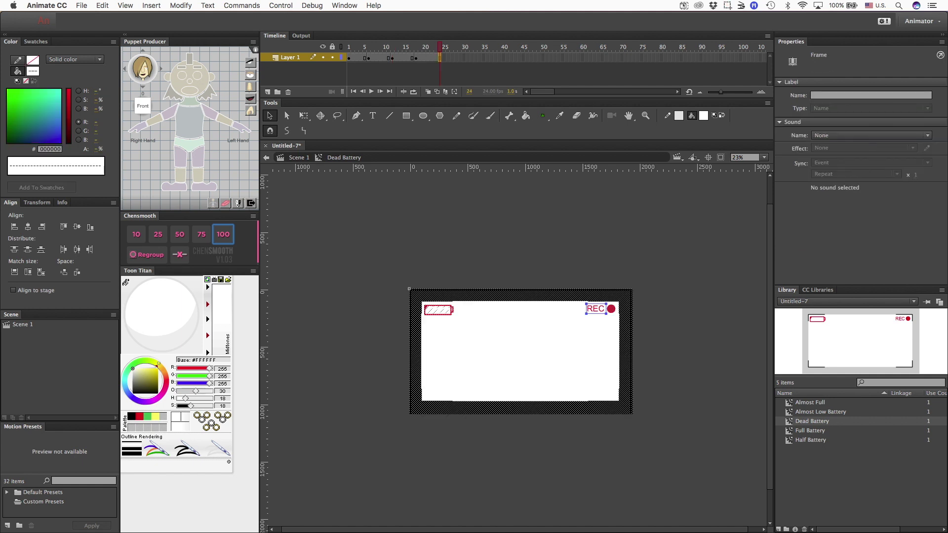
pyautogui.press('Return')
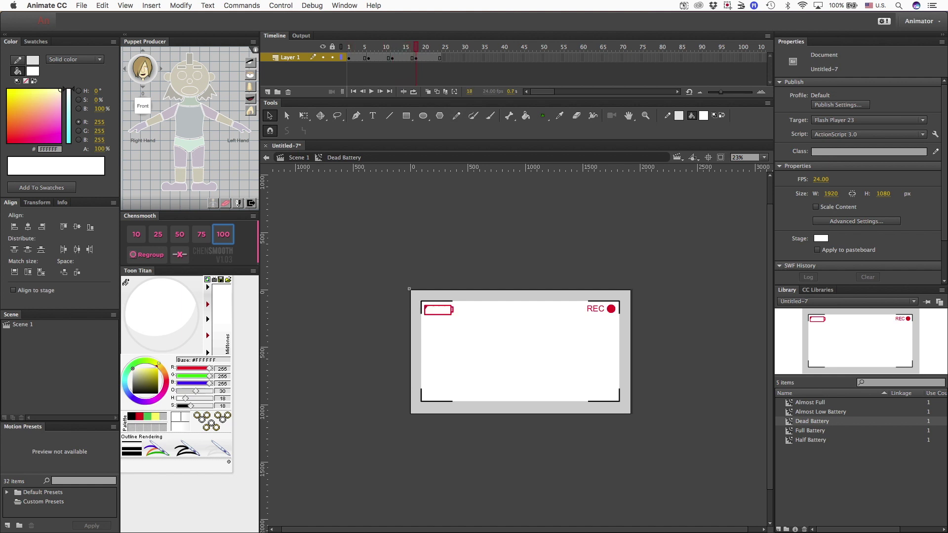
pyautogui.click(611, 309)
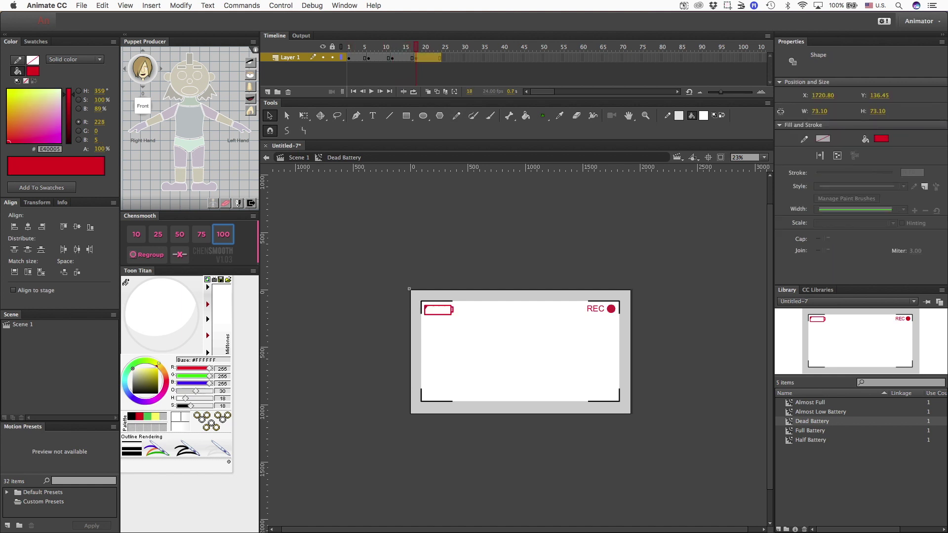
pyautogui.press('Delete')
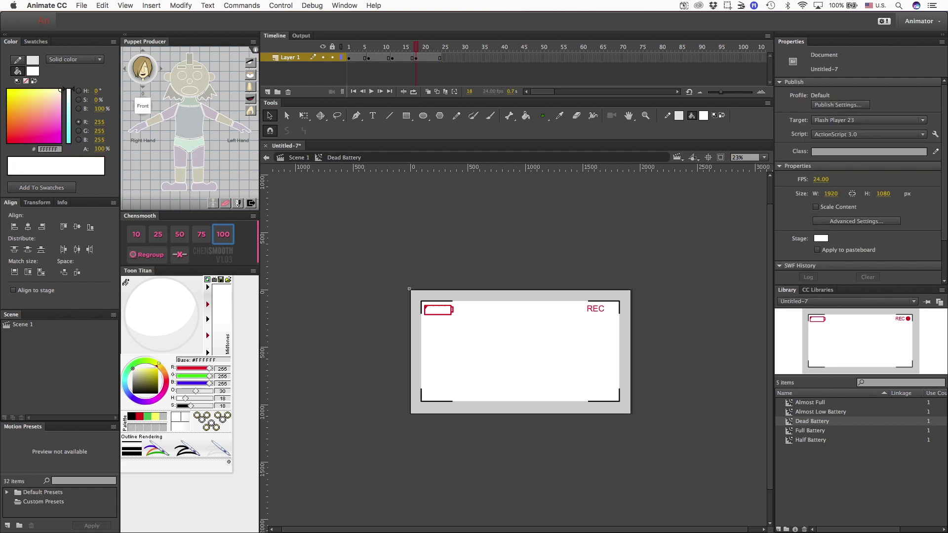
# Play back the Dead Battery animation from frame 1, once straight through and once with looping turned on.
pyautogui.moveTo(415, 47); pyautogui.dragTo(349, 47)
pyautogui.press('Return')
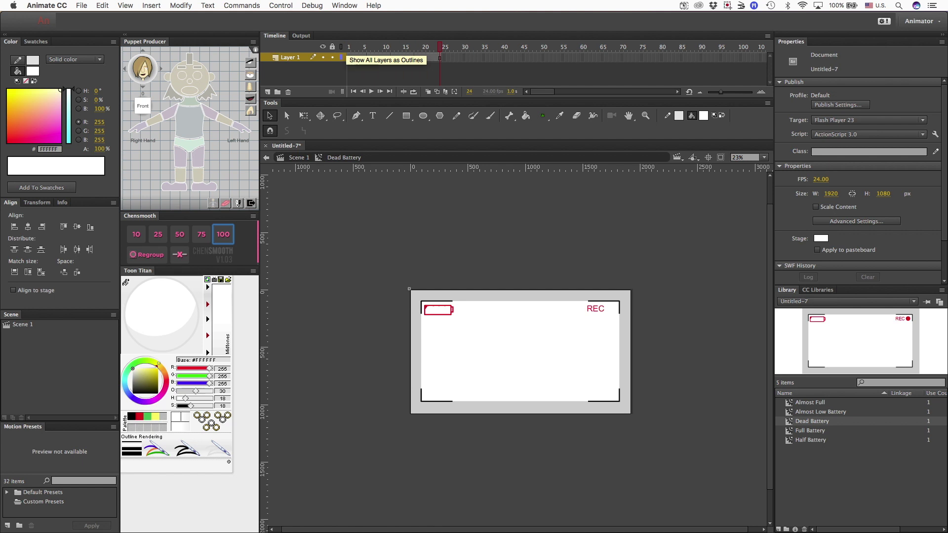
pyautogui.press('Return')
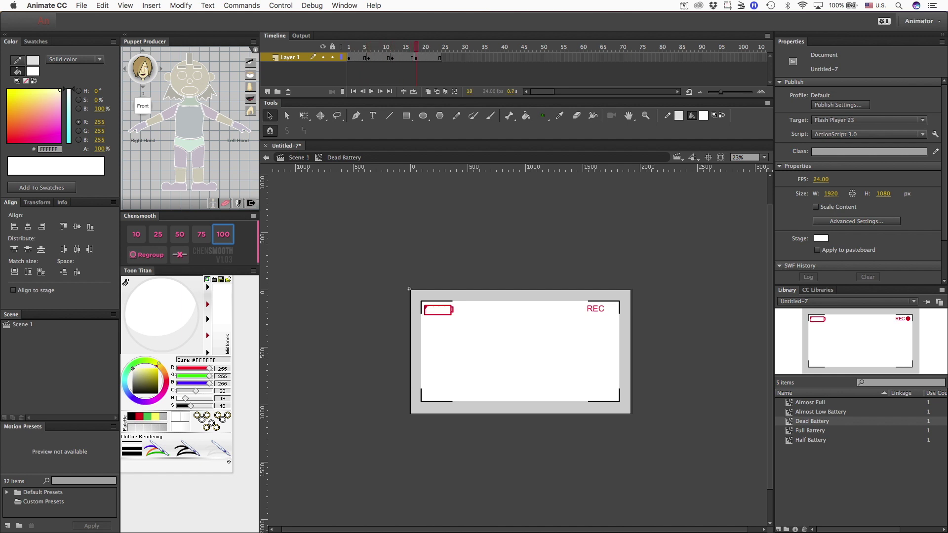
pyautogui.press('super+a')
pyautogui.press('Return')
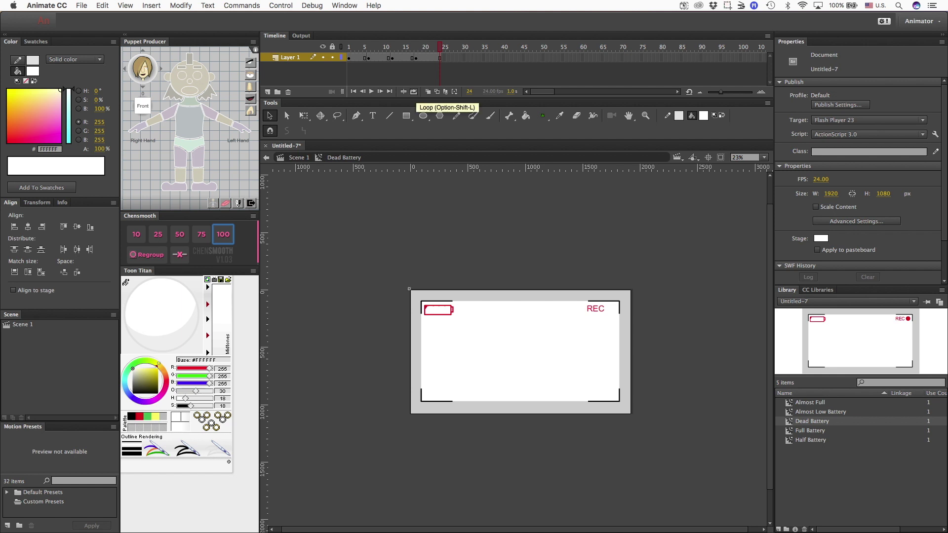
pyautogui.click(414, 91)
pyautogui.moveTo(410, 47); pyautogui.dragTo(348, 47)
pyautogui.press('Return')
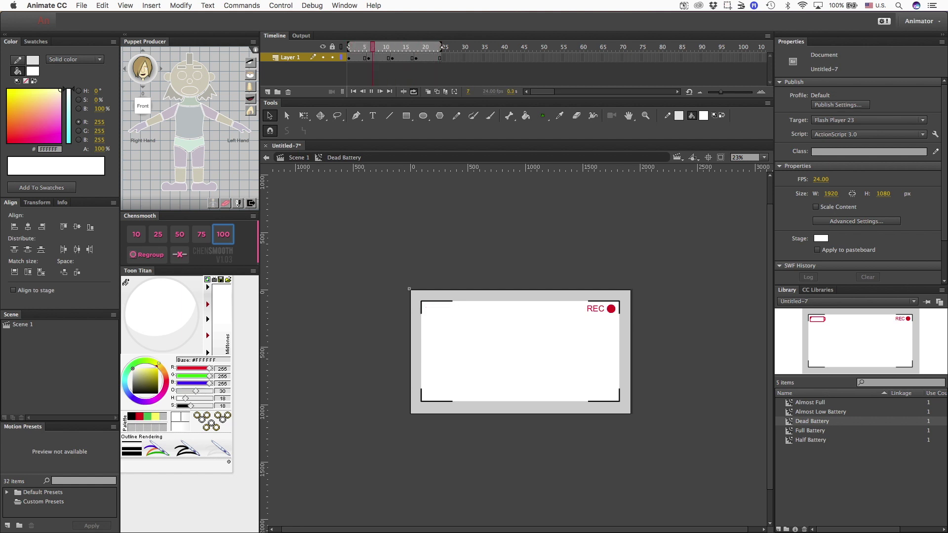
# Turn off loop playback and return to the Scene 1 timeline, selecting the overlay on frame 1.
pyautogui.click(413, 91)
pyautogui.moveTo(440, 47); pyautogui.dragTo(348, 46)
pyautogui.press('super+e')
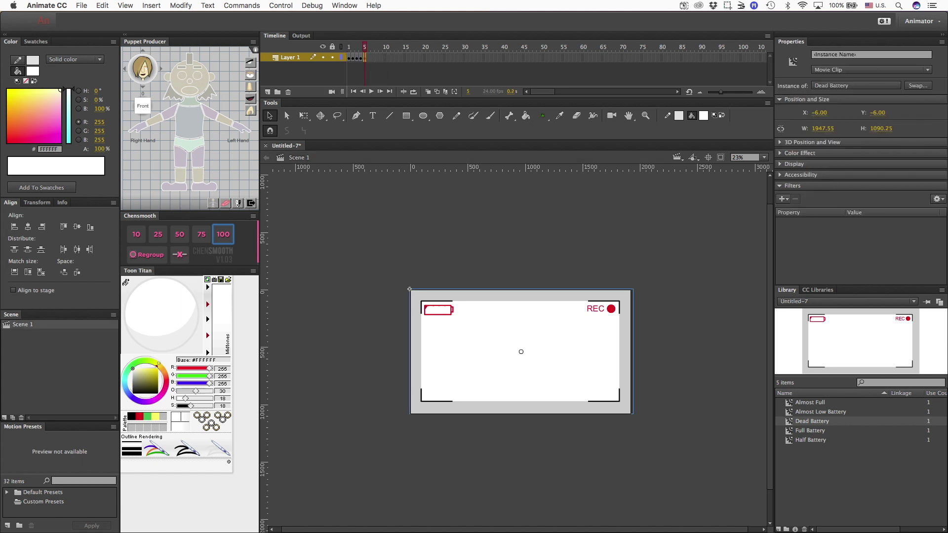
pyautogui.press('Return')
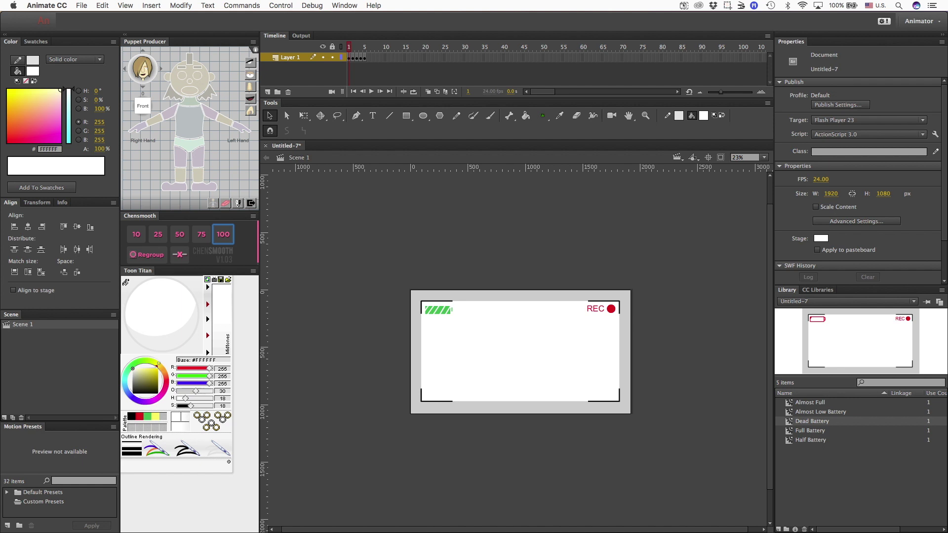
pyautogui.click(409, 289)
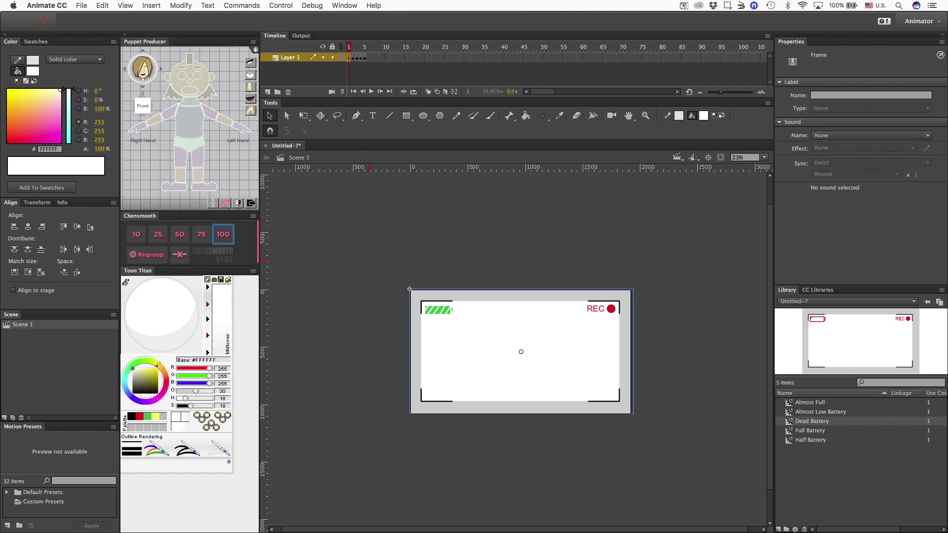
# Create a new ActionScript 3.0 document 1920 px wide and 1080 px high.
pyautogui.press('super+n')
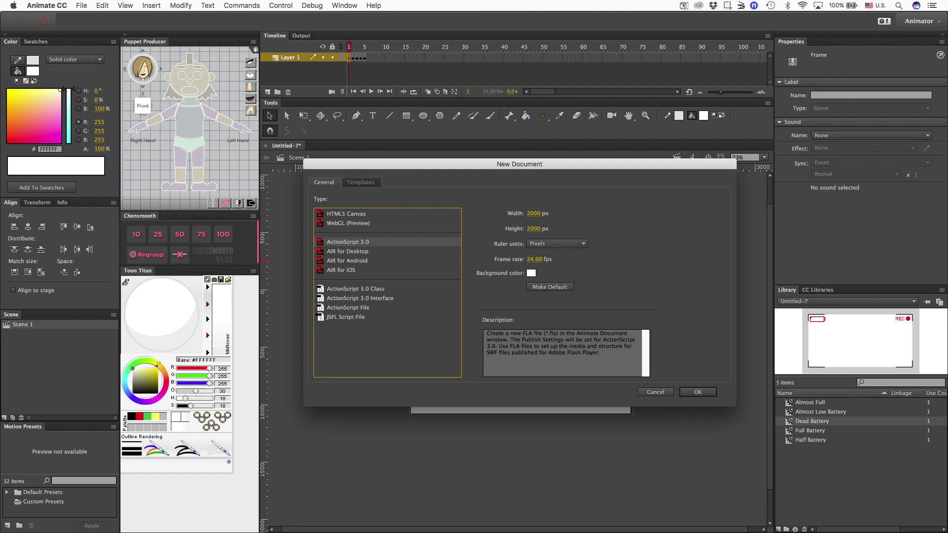
pyautogui.press('Tab')
pyautogui.write('1920')
pyautogui.press('Tab')
pyautogui.write('1080')
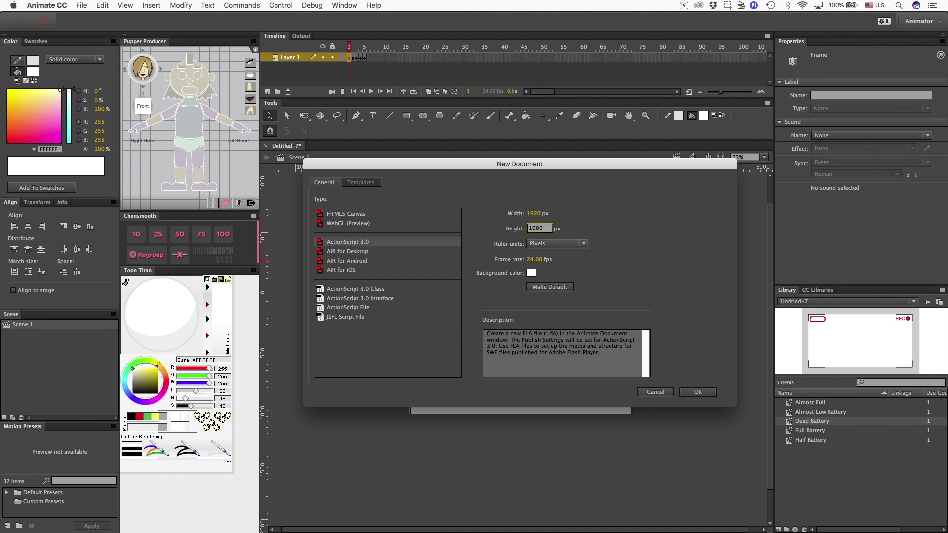
pyautogui.press('Return')
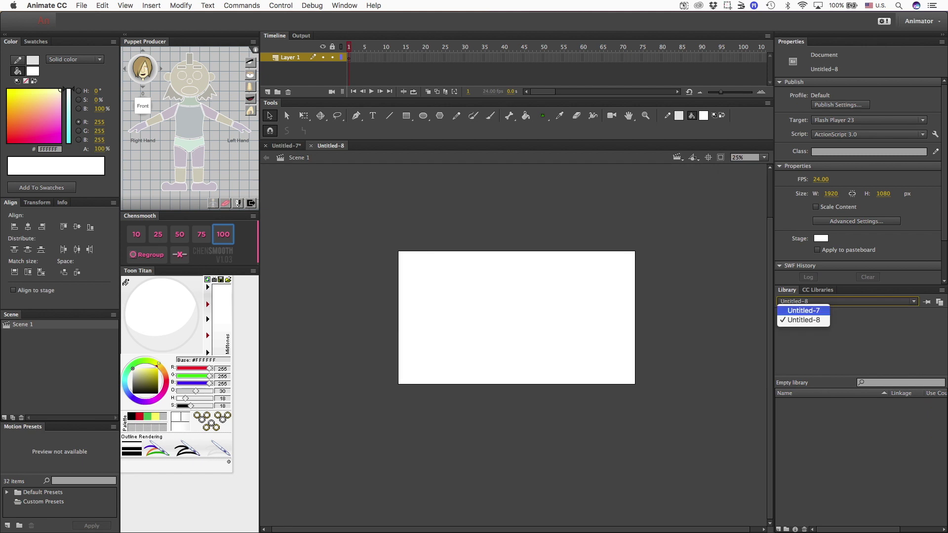
# Place the Full Battery symbol from the Untitled-7 library and align it over the new document's stage.
pyautogui.click(803, 310)
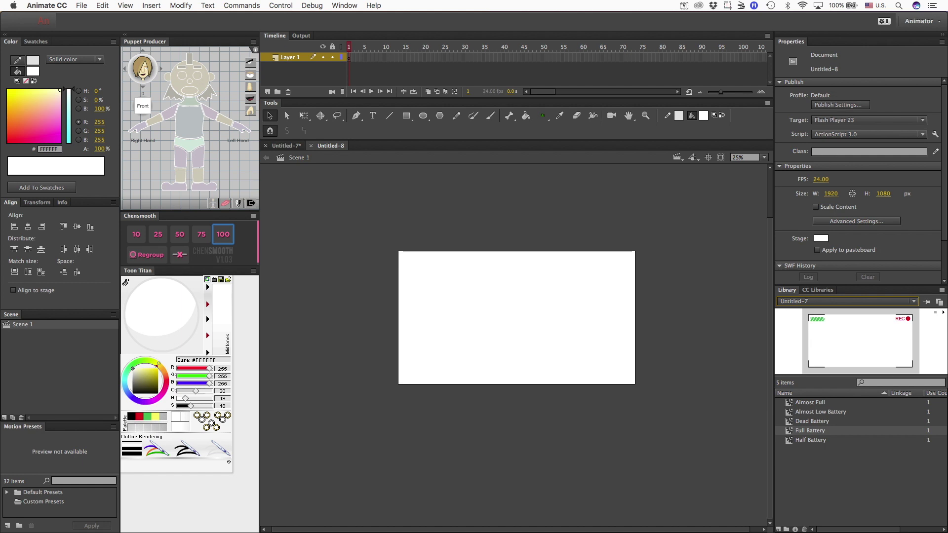
pyautogui.moveTo(810, 431); pyautogui.dragTo(486, 308)
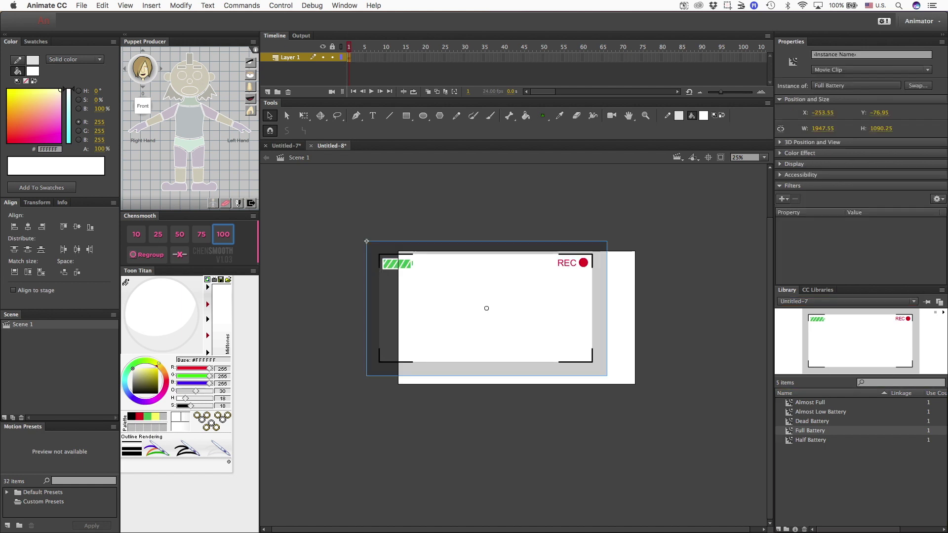
pyautogui.moveTo(433, 366); pyautogui.dragTo(463, 375)
pyautogui.moveTo(394, 250); pyautogui.dragTo(398, 249)
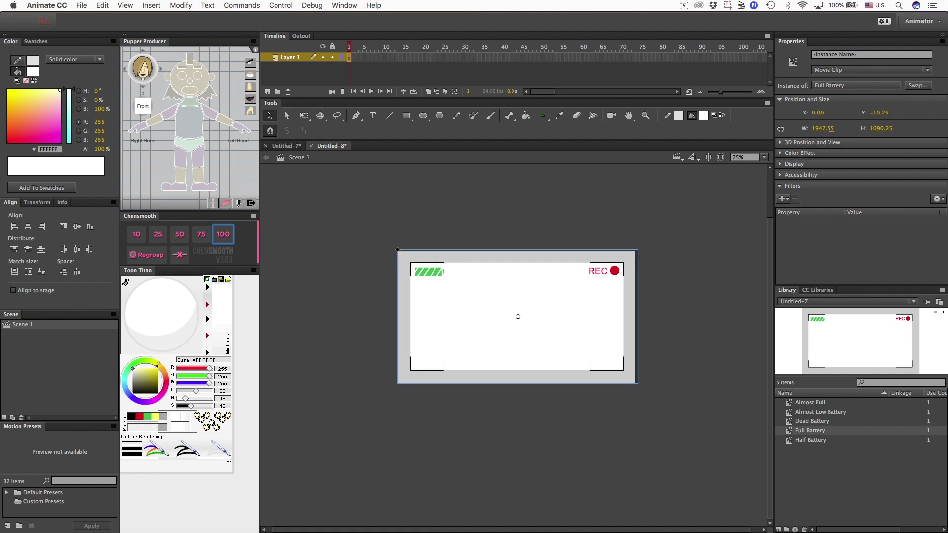
pyautogui.press('Escape')
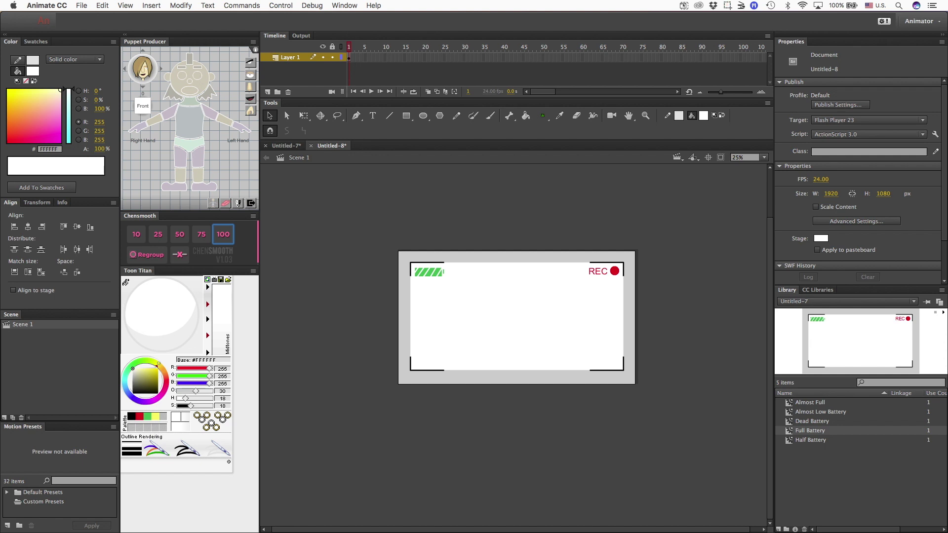
# Export the stage as the SWF movie Full Battery in a new Desktop folder named Video Recording.
pyautogui.click(82, 5)
pyautogui.moveTo(123, 142)
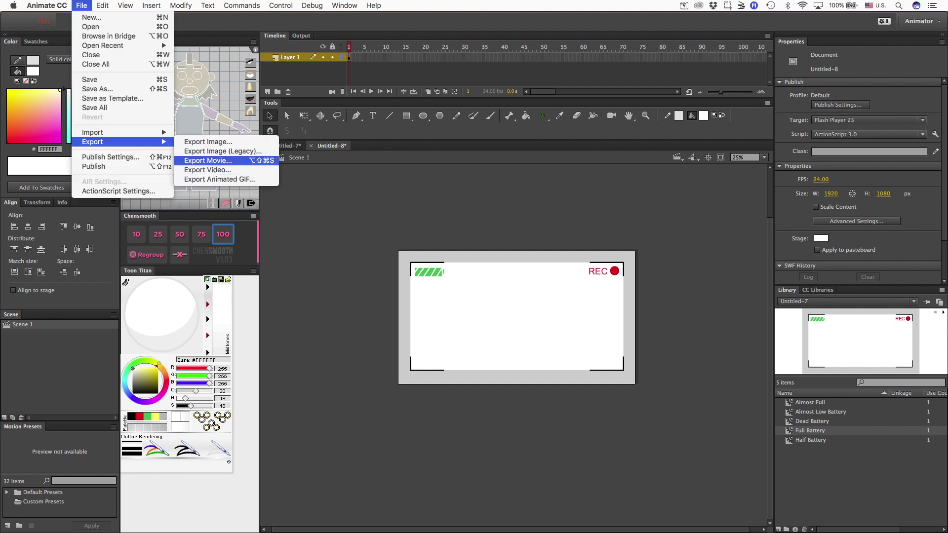
pyautogui.click(207, 161)
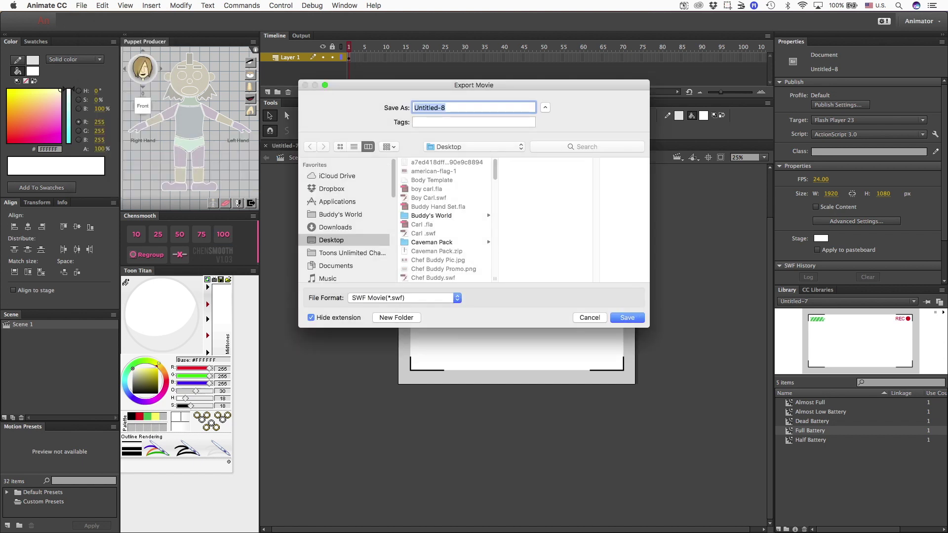
pyautogui.click(396, 317)
pyautogui.write('Video ')
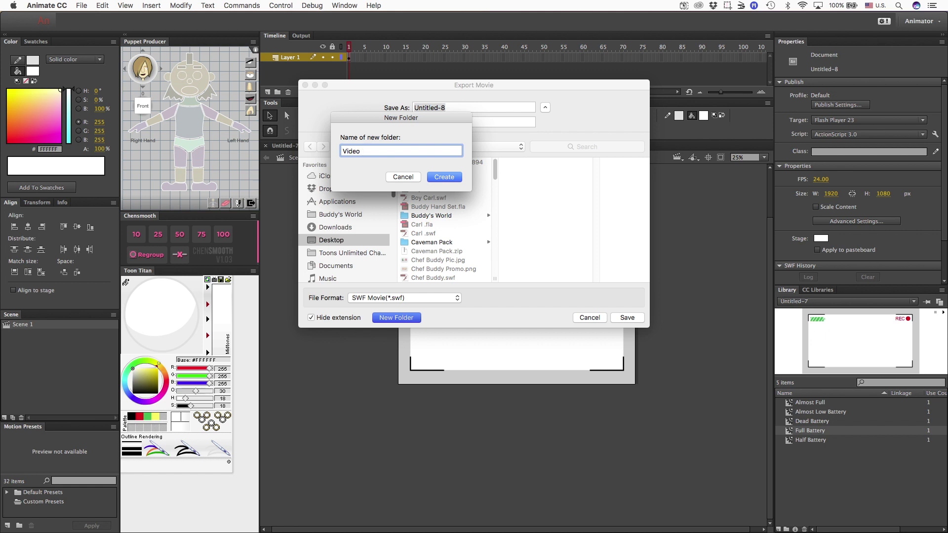
pyautogui.write('Recording')
pyautogui.press('Return')
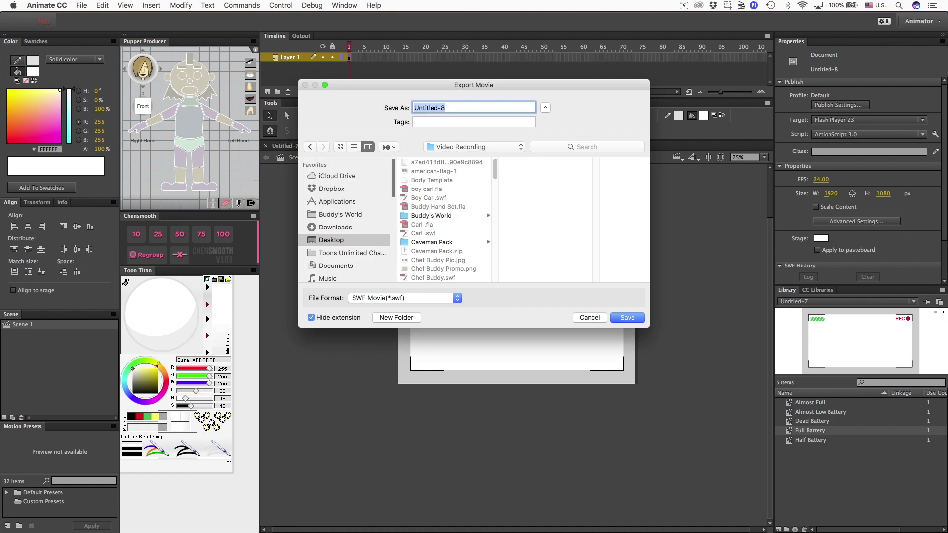
pyautogui.write('Full Battery')
pyautogui.press('Return')
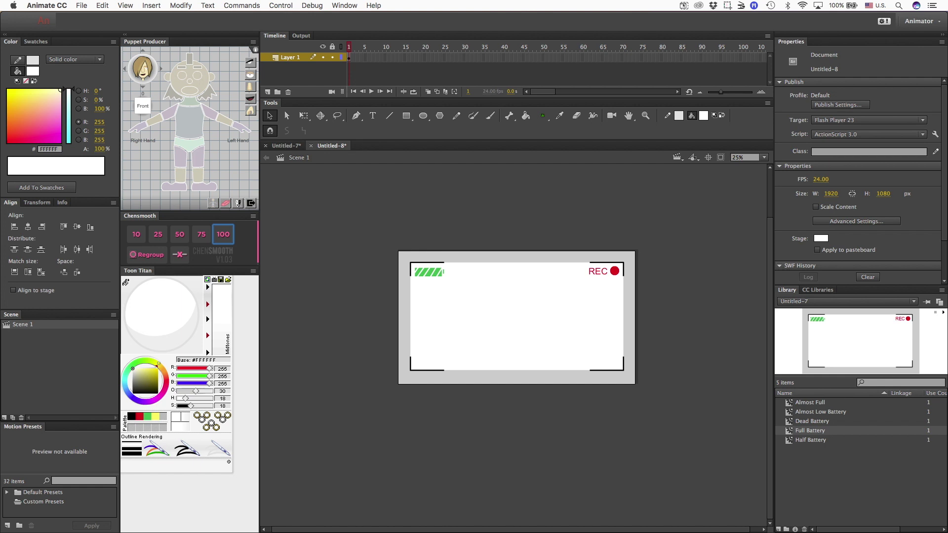
# Replace the Full Battery overlay on the stage with the Almost Full symbol and export it as the SWF movie Almost Full Battery.
pyautogui.click(398, 250)
pyautogui.press('Delete')
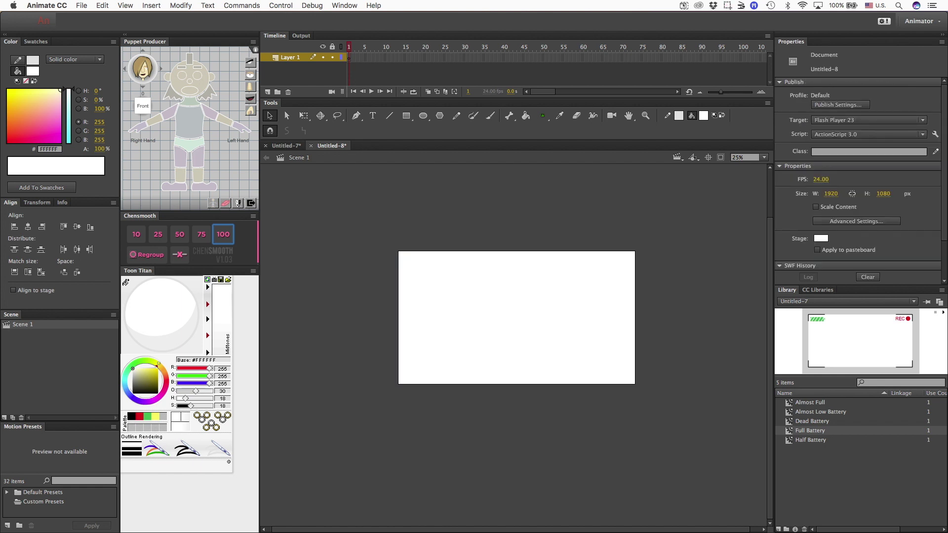
pyautogui.moveTo(809, 403); pyautogui.dragTo(564, 324)
pyautogui.moveTo(526, 262); pyautogui.dragTo(478, 254)
pyautogui.click(81, 5)
pyautogui.click(232, 167)
pyautogui.write('Almost Full Battery')
pyautogui.press('Return')
# Replace the Almost Full overlay with the Half Battery symbol and export it as the SWF movie Half Full Battery.
pyautogui.press('Delete')
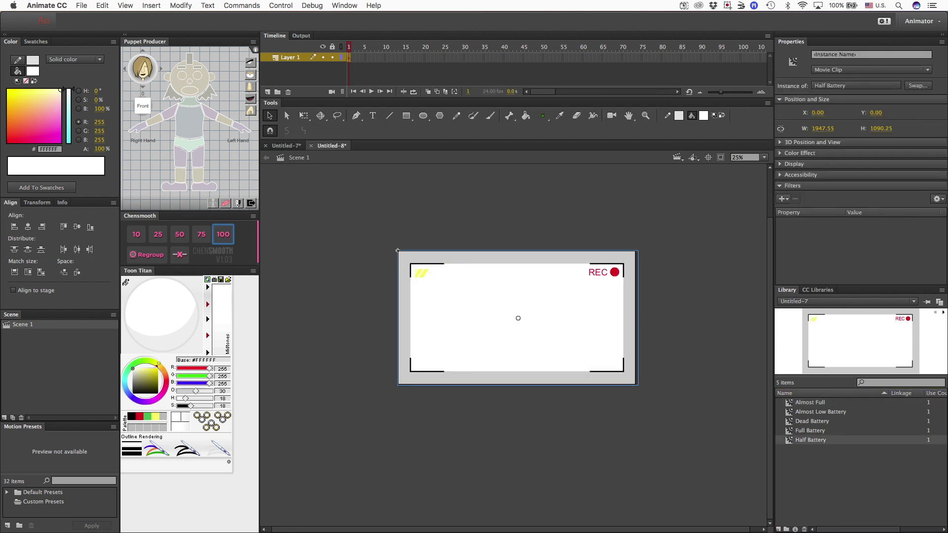
pyautogui.click(82, 5)
pyautogui.click(218, 148)
pyautogui.write('Half Full B')
pyautogui.press('Return')
# Replace the Half Battery overlay with the Almost Low Battery symbol and export it as the SWF movie Almost Low Battery.
pyautogui.press('Delete')
pyautogui.moveTo(819, 411); pyautogui.dragTo(499, 317)
pyautogui.moveTo(449, 257); pyautogui.dragTo(463, 257)
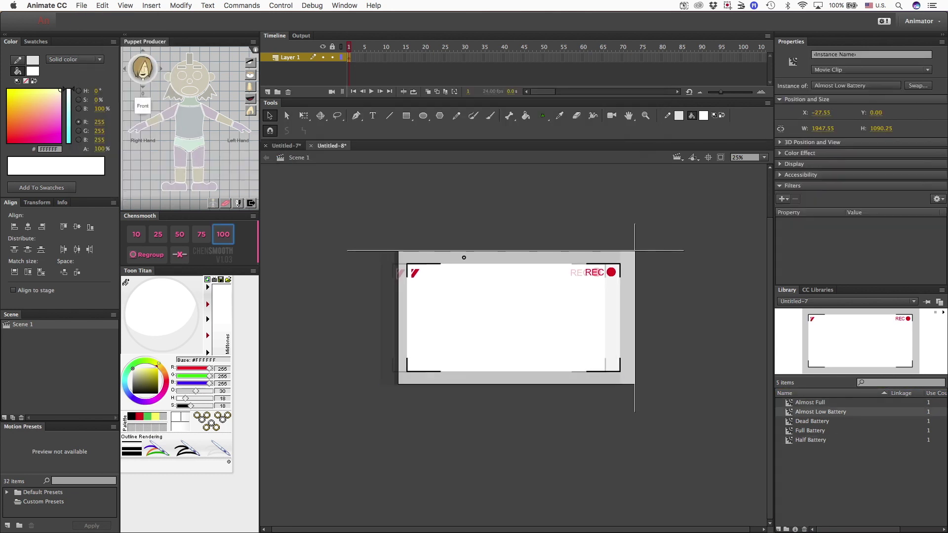
pyautogui.press('super+alt+shift+s')
pyautogui.write('Almost Low Battery')
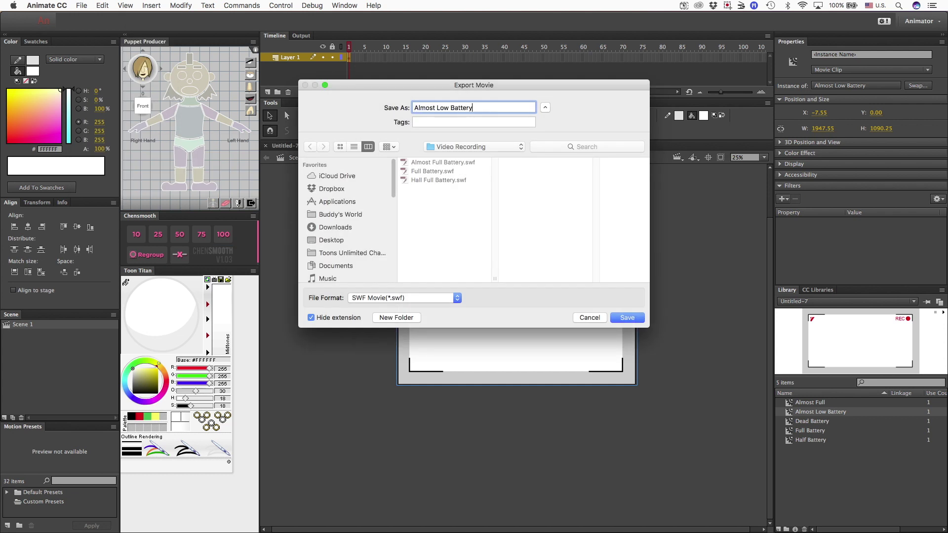
pyautogui.press('Return')
# Replace the Almost Low Battery overlay with the Dead Battery symbol and export it as the SWF movie Dead Battery.
pyautogui.press('Delete')
pyautogui.moveTo(811, 421); pyautogui.dragTo(516, 317)
pyautogui.click(81, 5)
pyautogui.moveTo(99, 142)
pyautogui.click(217, 160)
pyautogui.write('Dea')
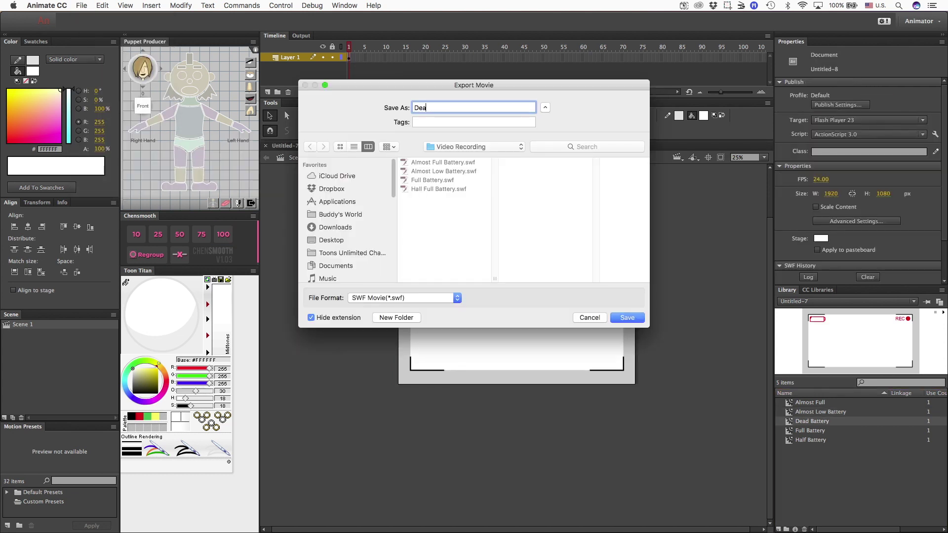
pyautogui.write('d Battery')
pyautogui.press('Return')
pyautogui.moveTo(527, 528)
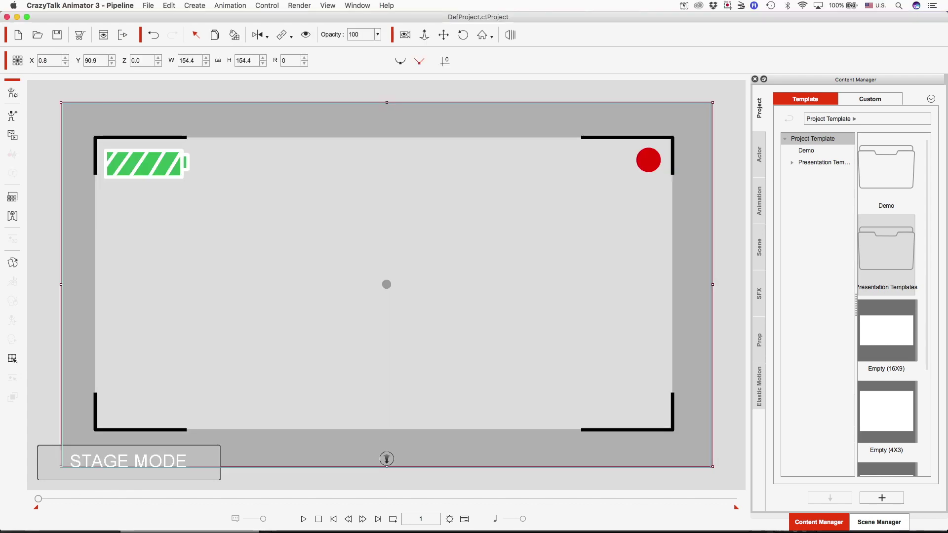
# Deselect the Full Battery overlay, play its animation on the stage and stop playback.
pyautogui.press('Escape')
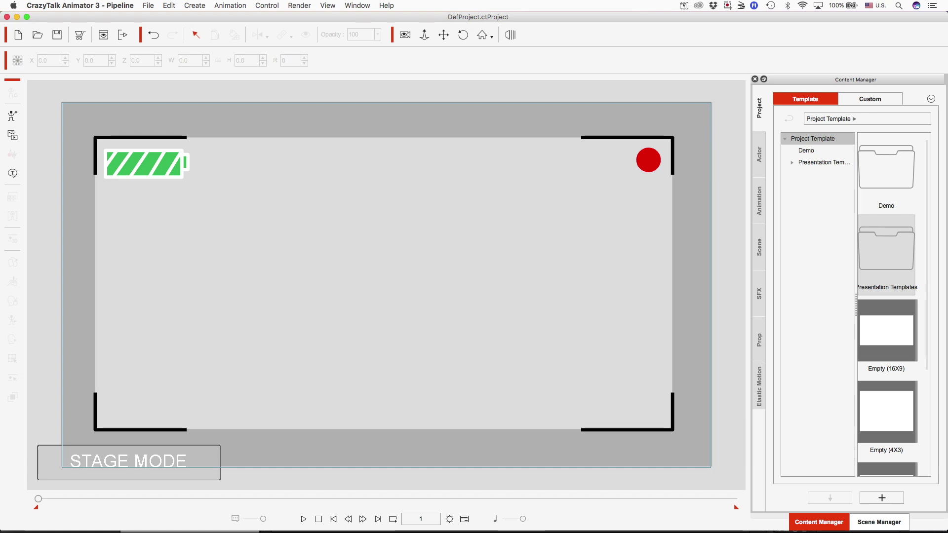
pyautogui.press('space')
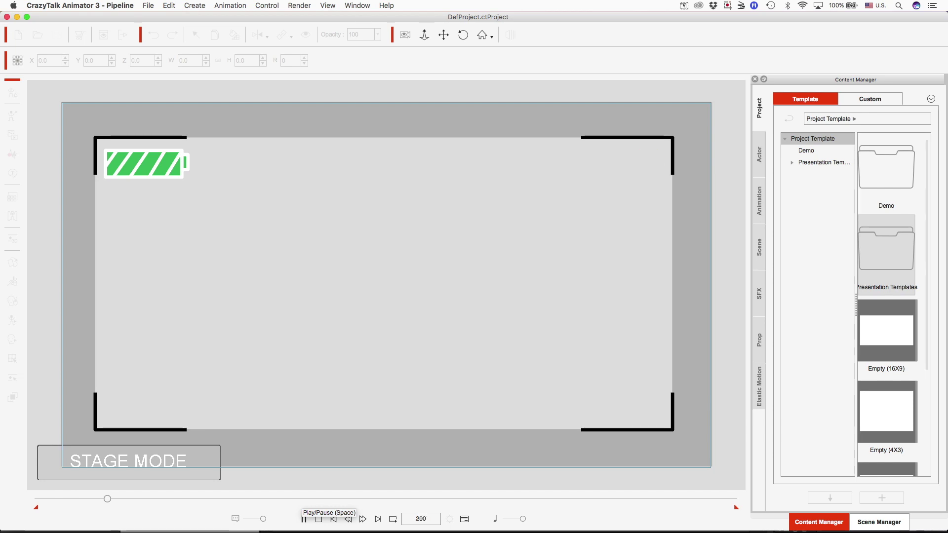
pyautogui.click(319, 519)
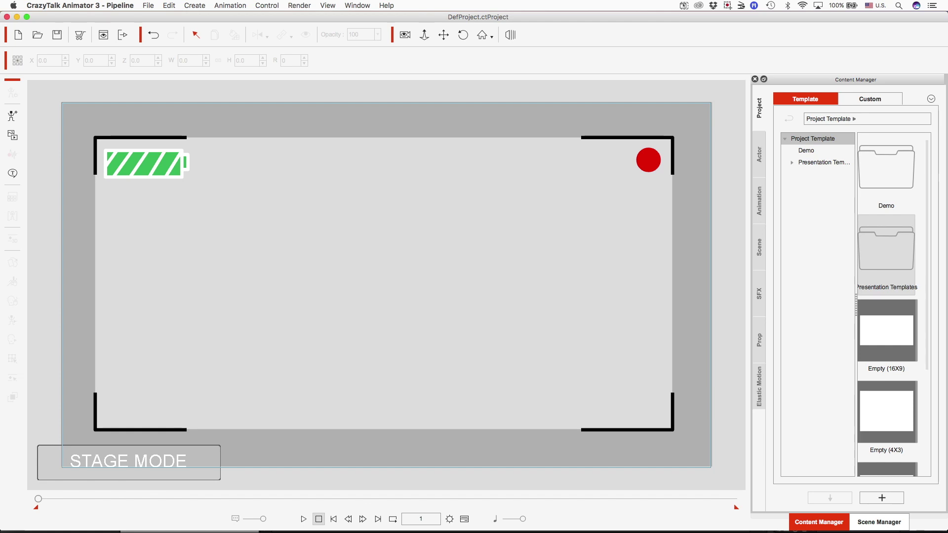
# Switch to Animate CC and open the Dead Battery symbol on the stage to examine its REC label.
pyautogui.moveTo(457, 518)
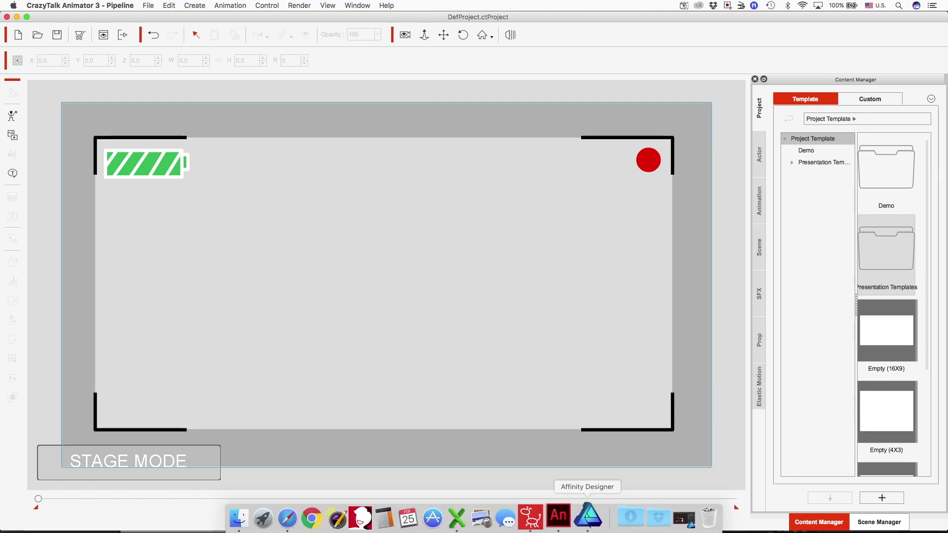
pyautogui.click(565, 516)
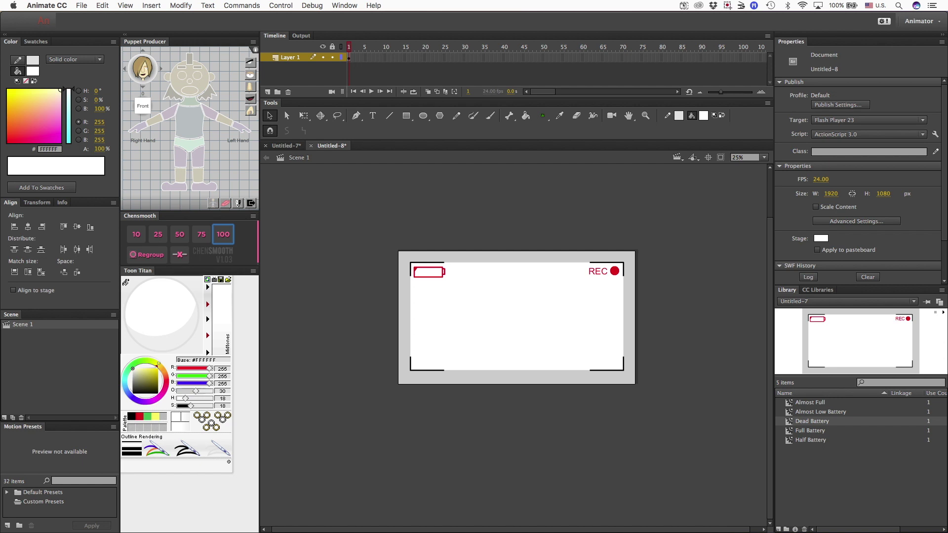
pyautogui.press('super+equal')
pyautogui.press('super+equal')
pyautogui.hscroll(7, 514, 346)
pyautogui.scroll(3, 513, 346)
pyautogui.hscroll(-3, 513, 345)
pyautogui.press('super+e')
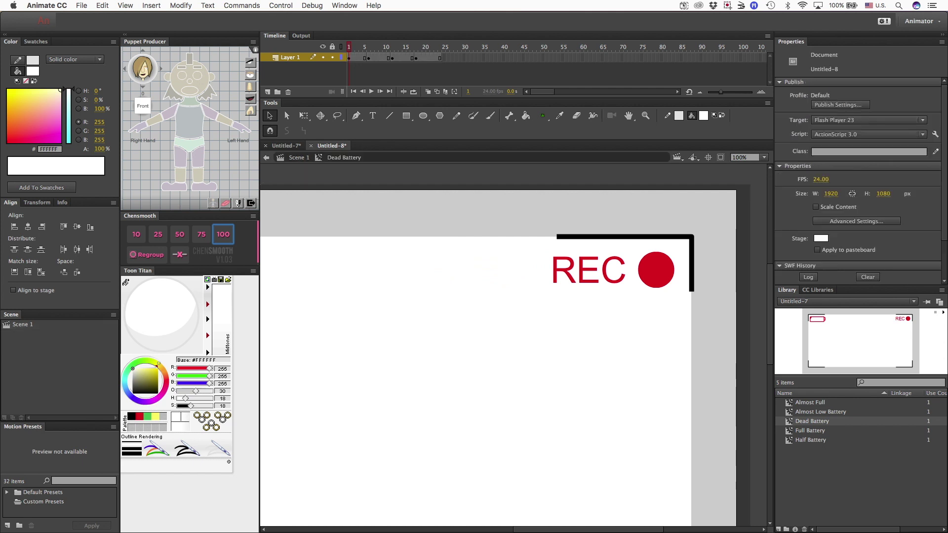
pyautogui.click(589, 270)
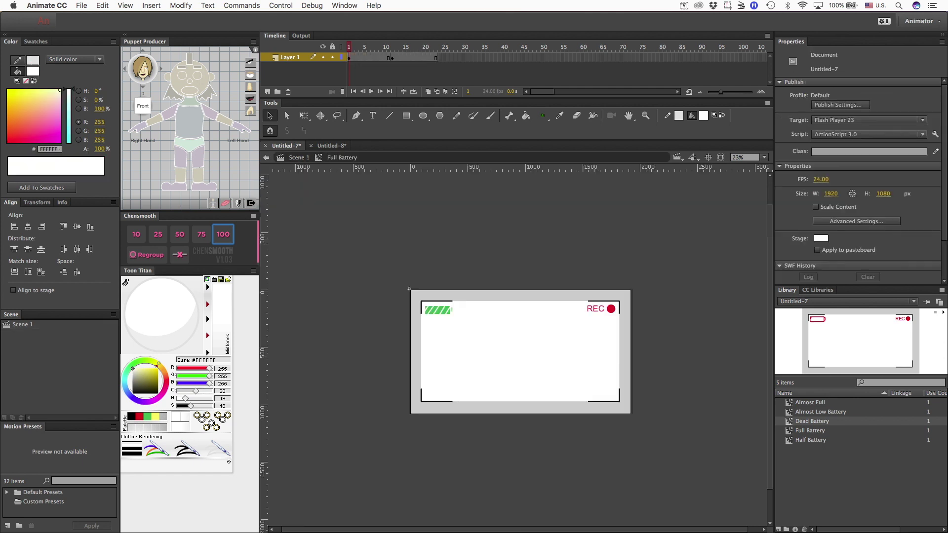
# Break the REC text apart into vector shapes in the first keyframe of the Full Battery symbol.
pyautogui.press('super+a')
pyautogui.press('t')
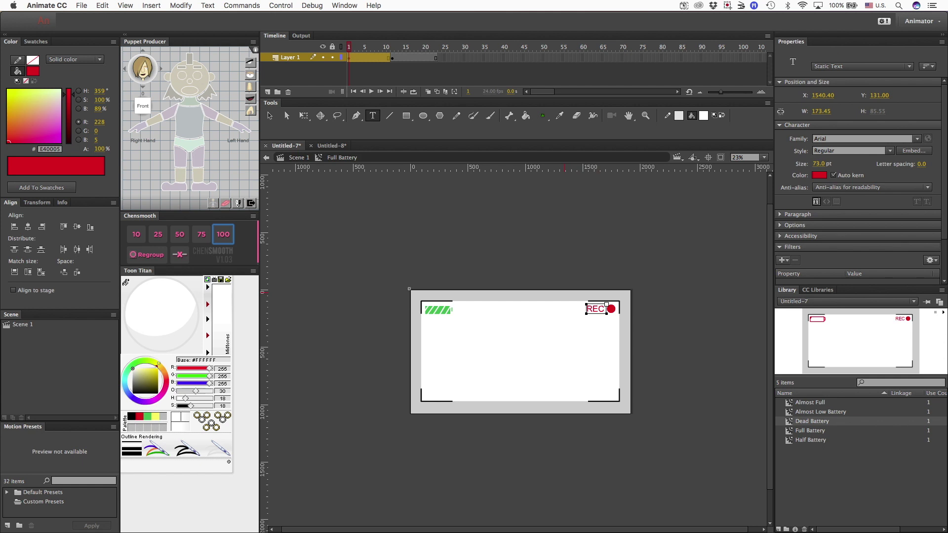
pyautogui.press('super+shift+a')
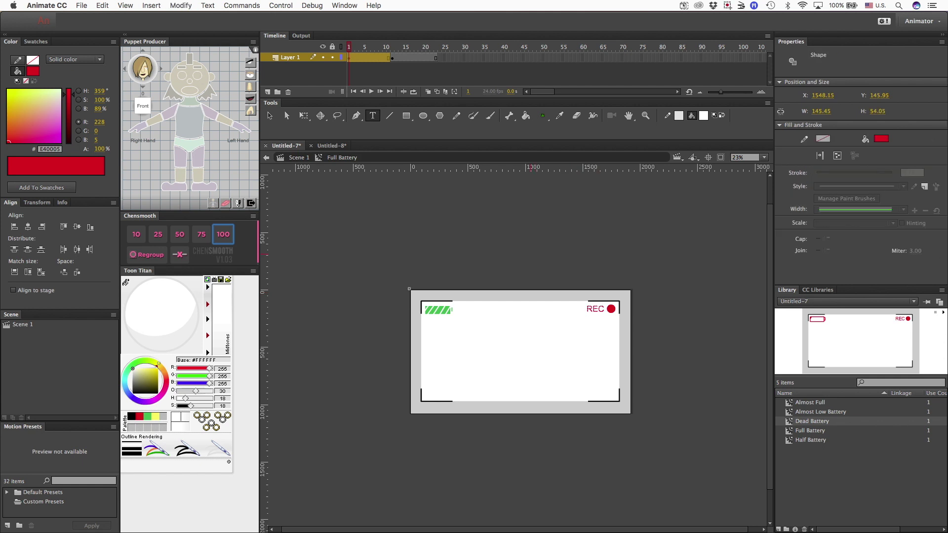
# Break the REC text apart into vector shapes in the Full Battery symbol's keyframe at frame 12, and finish editing the symbol.
pyautogui.press('Return')
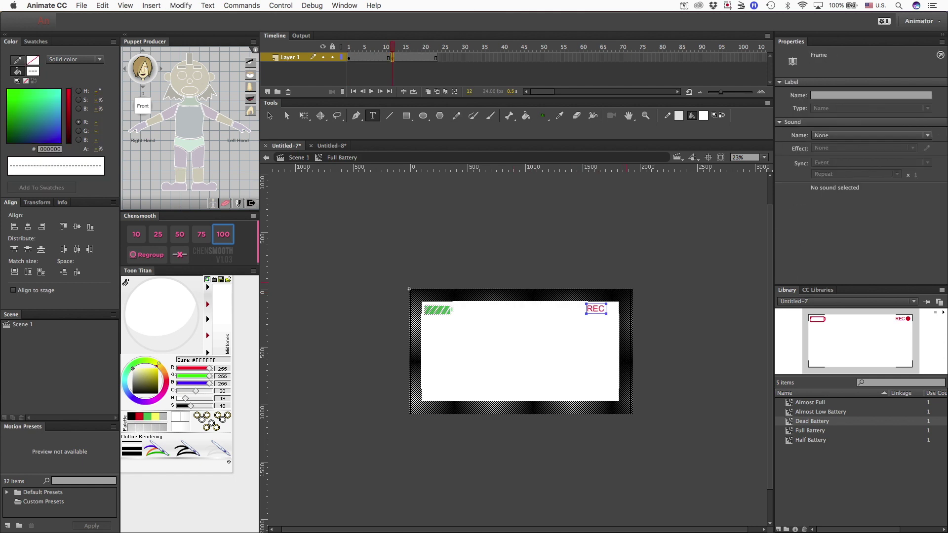
pyautogui.press('super+shift+a')
pyautogui.keyDown('super'); pyautogui.click(597, 309); pyautogui.keyUp('super')
pyautogui.press('super+b')
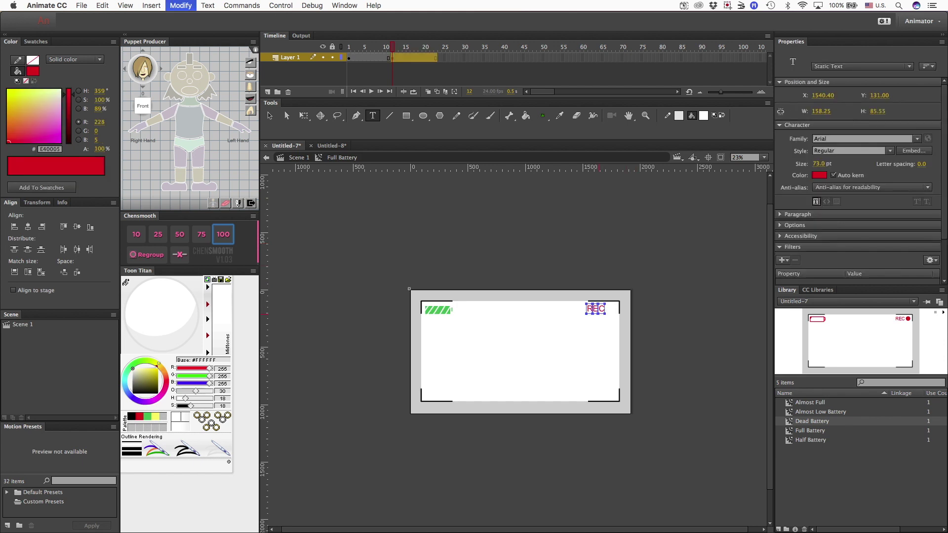
pyautogui.press('super+b')
pyautogui.press('super+shift+a')
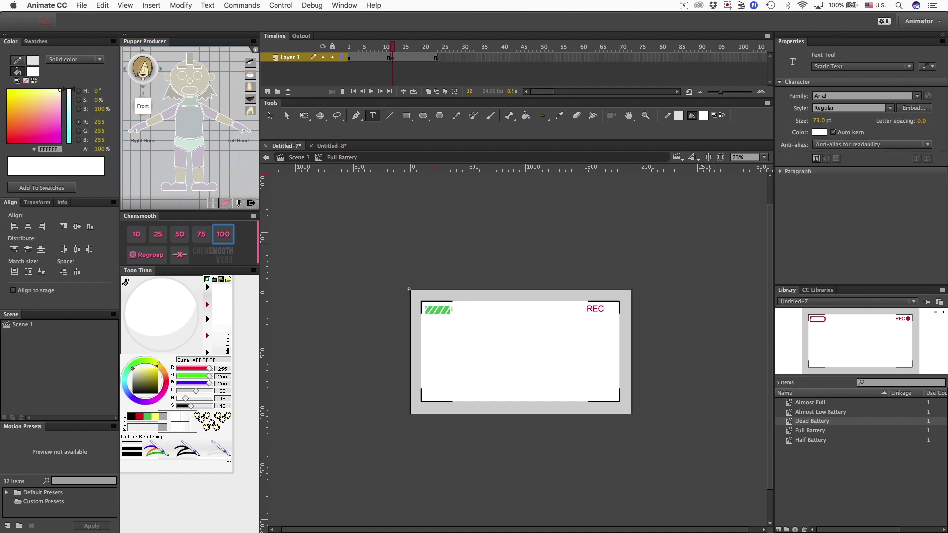
pyautogui.press('v')
pyautogui.press('super+e')
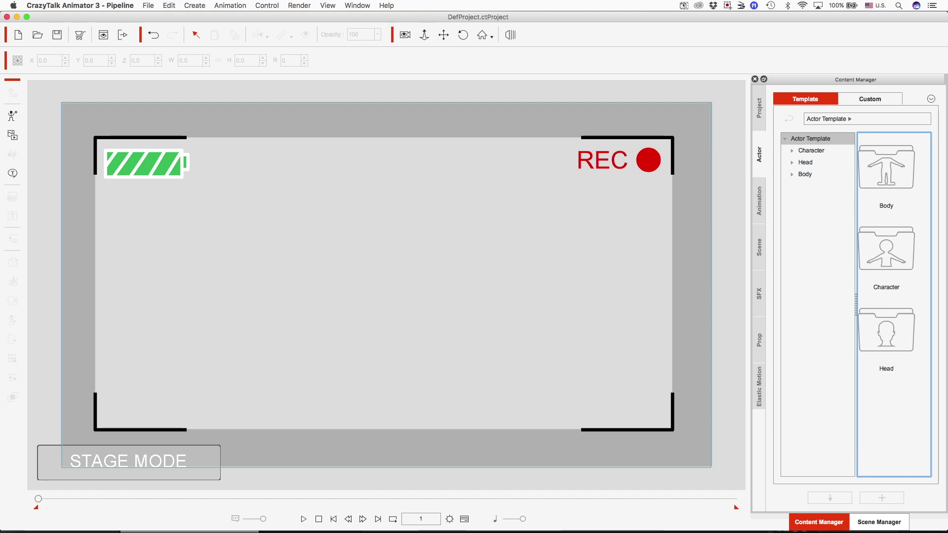
# Preview the Full Battery overlay in CrazyTalk Animator 3, then swap its sprite to Almost Full Battery and play that version.
pyautogui.press('space')
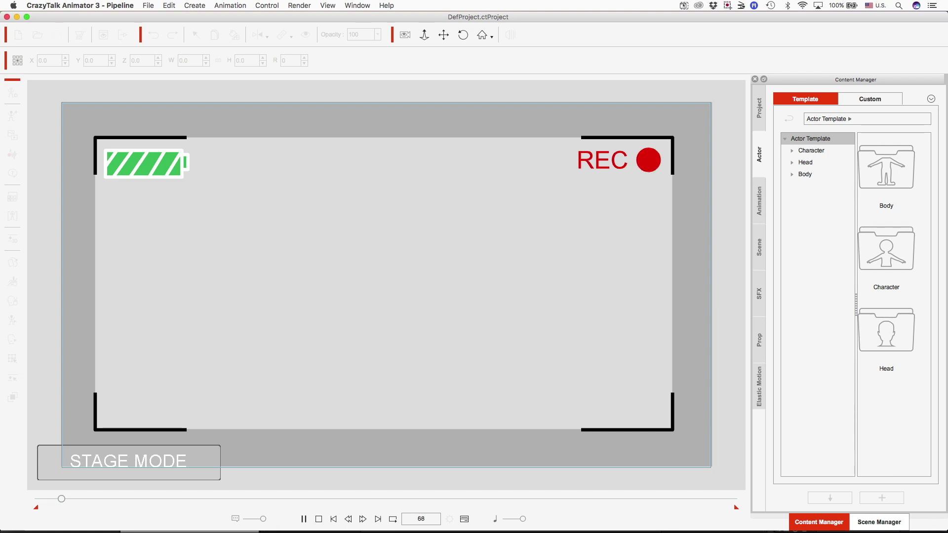
pyautogui.click(333, 519)
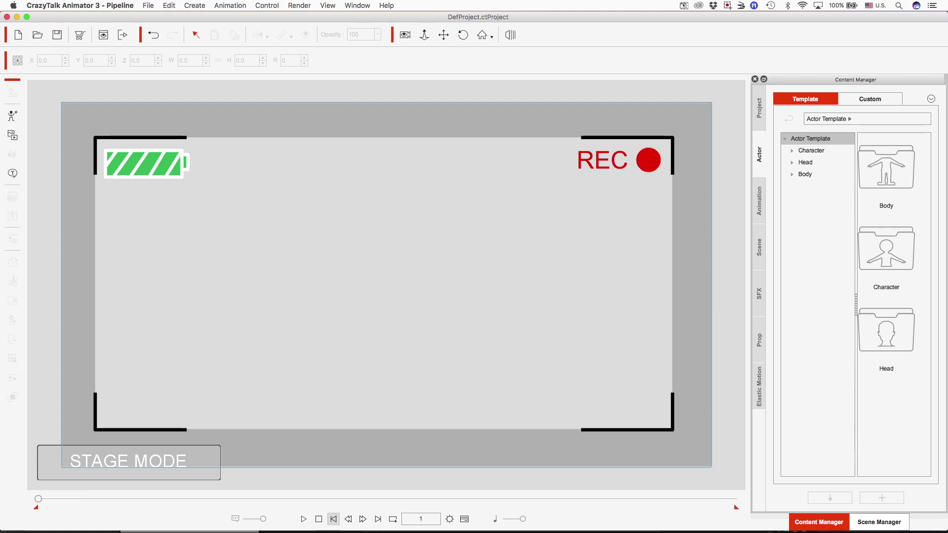
pyautogui.click(387, 285)
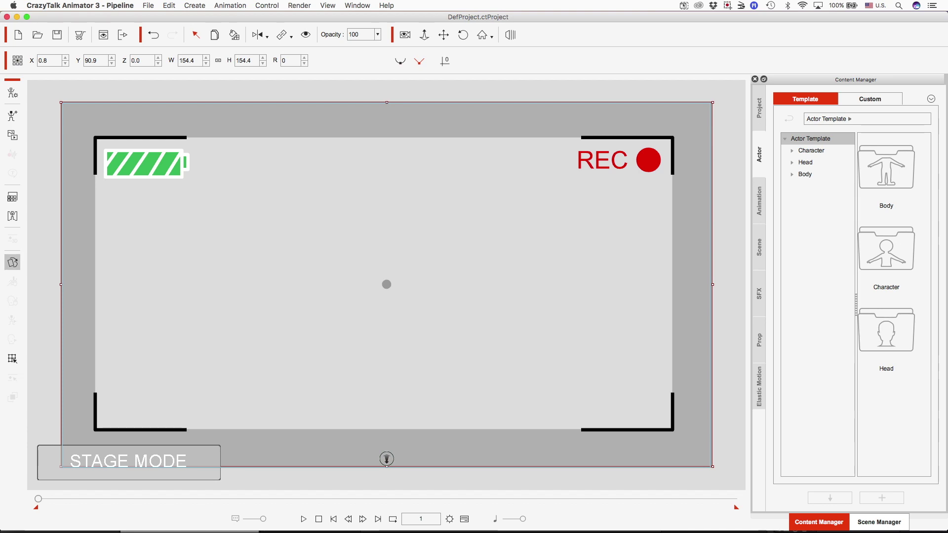
pyautogui.click(12, 262)
pyautogui.click(806, 140)
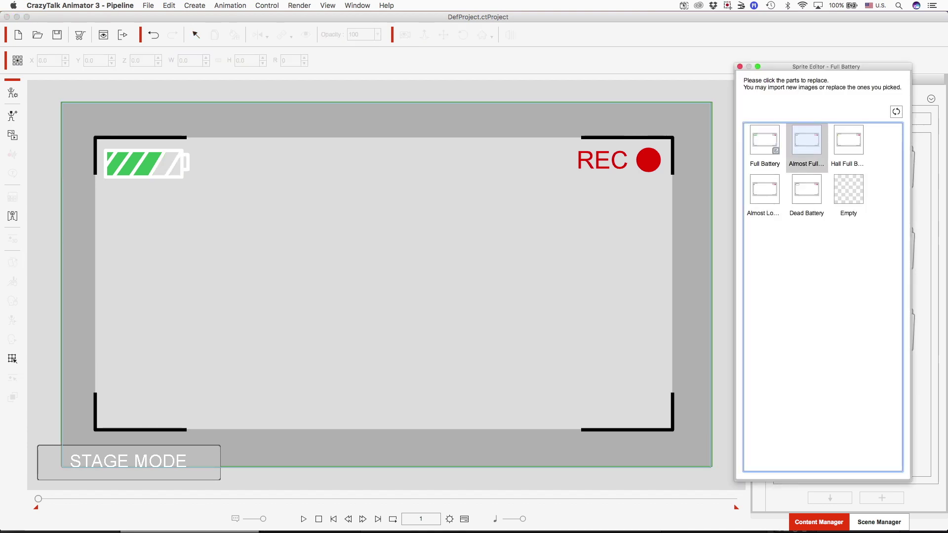
pyautogui.press('space')
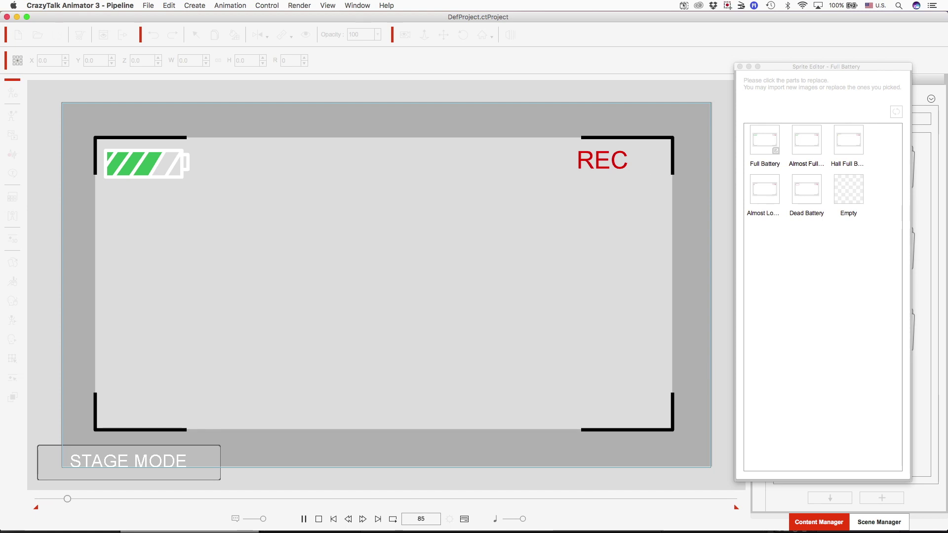
pyautogui.click(333, 519)
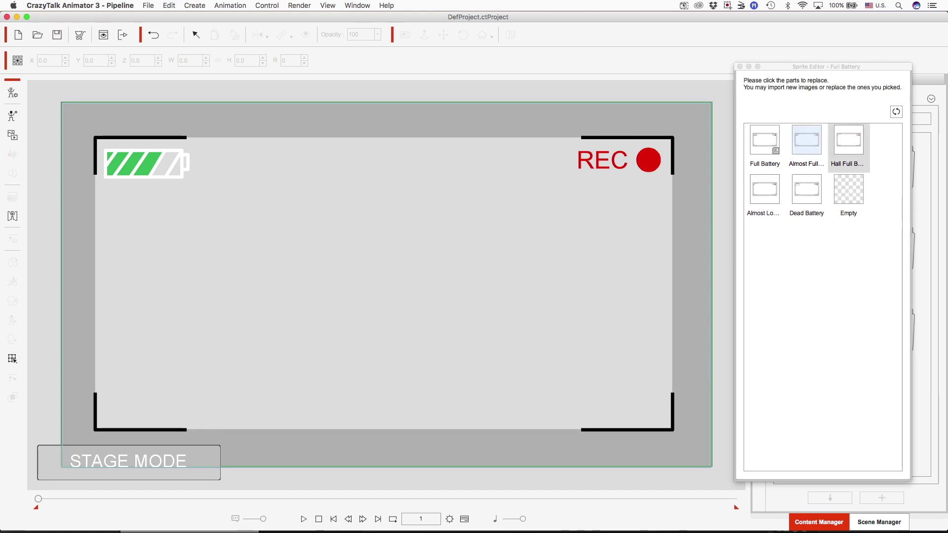
# Preview the overlay with the Half Full Battery sprite and then with the Almost Low Battery sprite, rewinding after each.
pyautogui.click(848, 140)
pyautogui.click(304, 518)
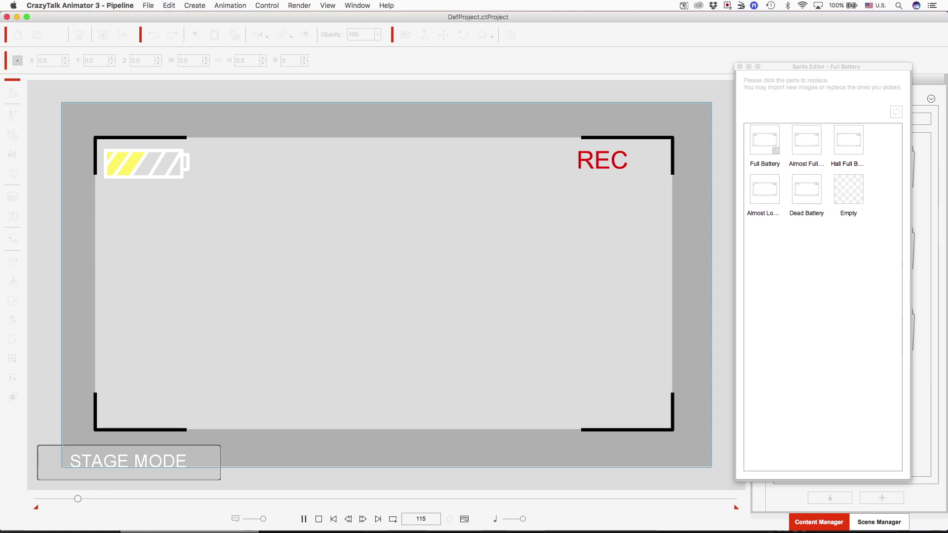
pyautogui.click(304, 519)
pyautogui.click(333, 518)
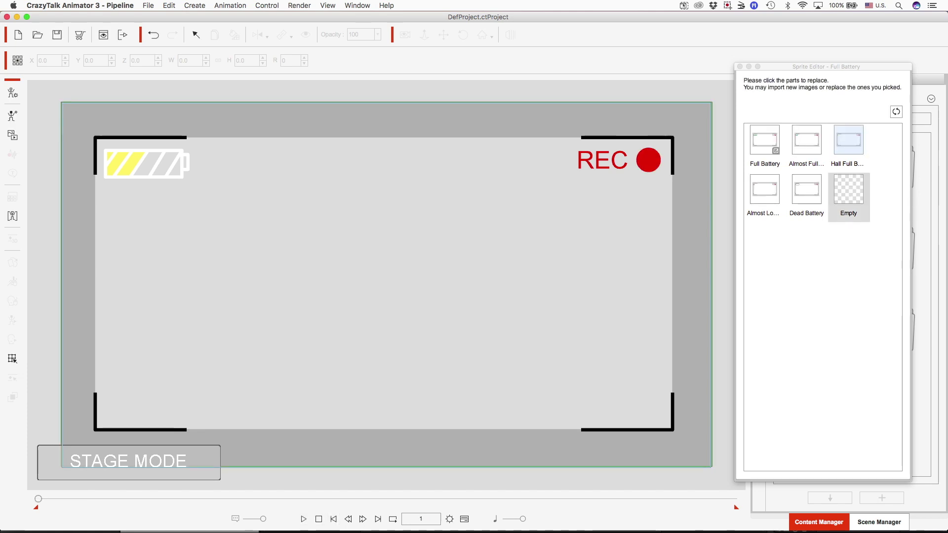
pyautogui.click(764, 193)
pyautogui.click(303, 519)
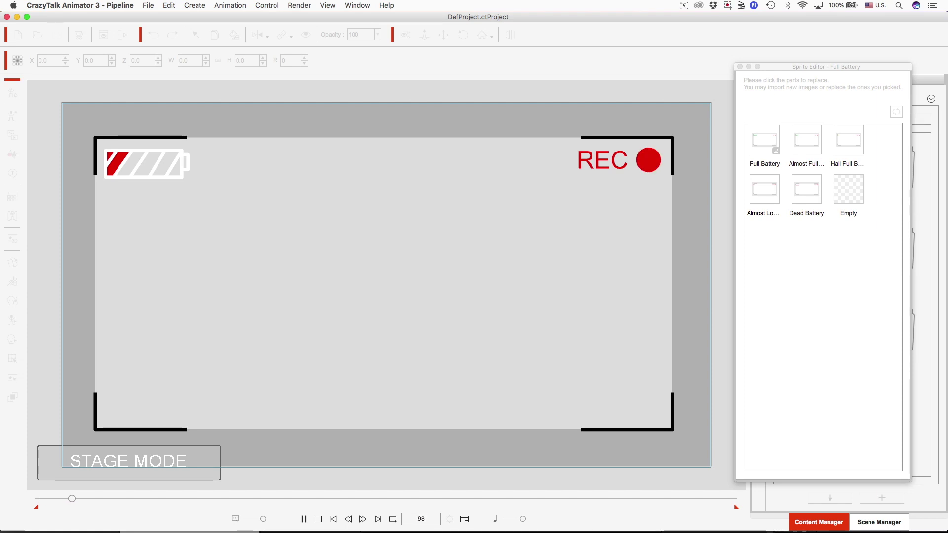
pyautogui.click(333, 519)
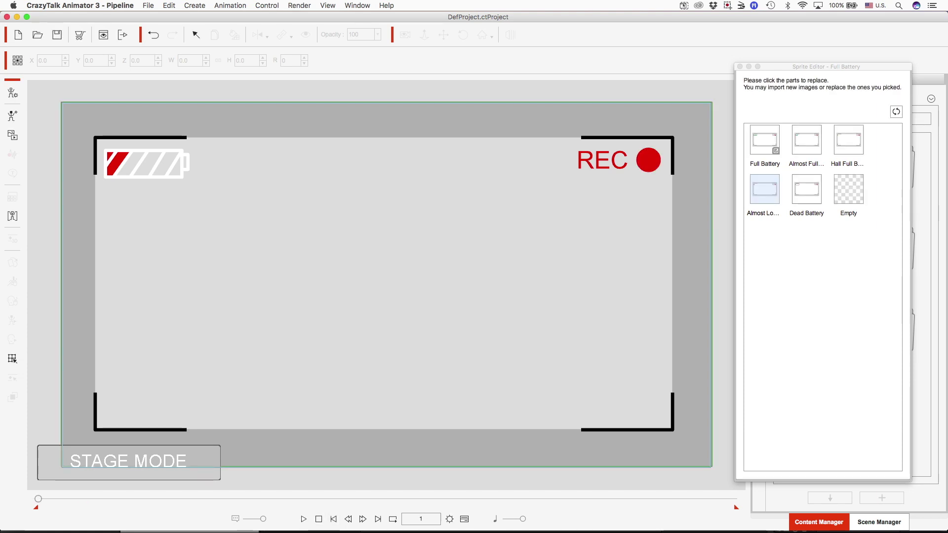
# Set the overlay's sprite to Dead Battery, preview it, and close the Sprite Editor.
pyautogui.click(806, 190)
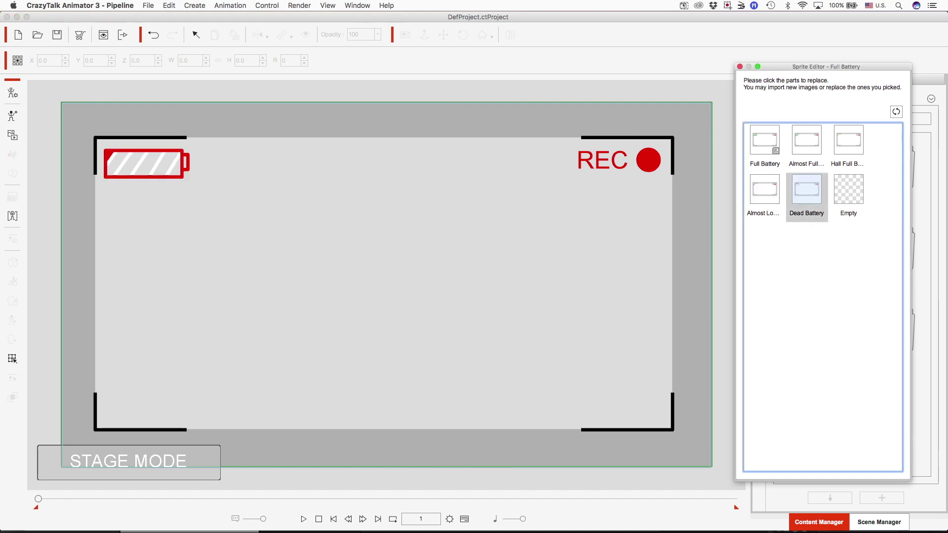
pyautogui.press('space')
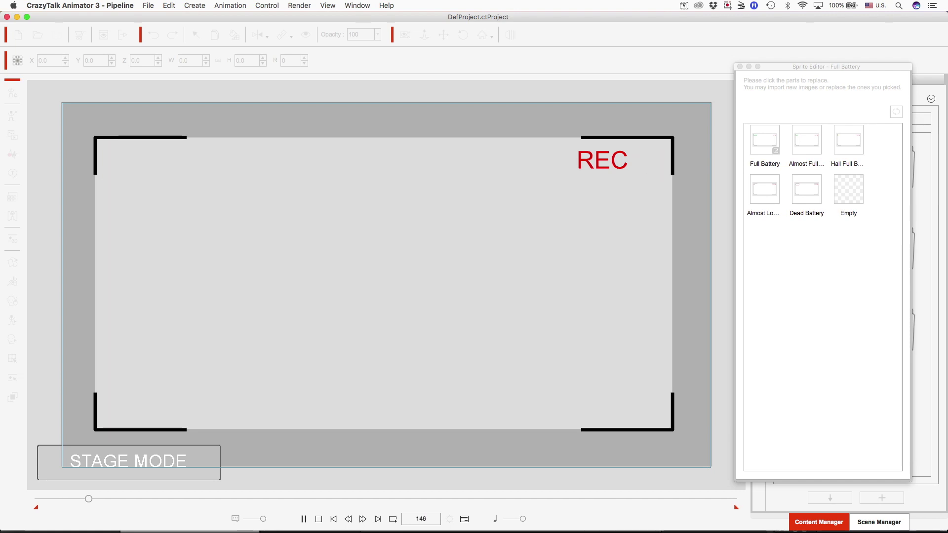
pyautogui.click(333, 519)
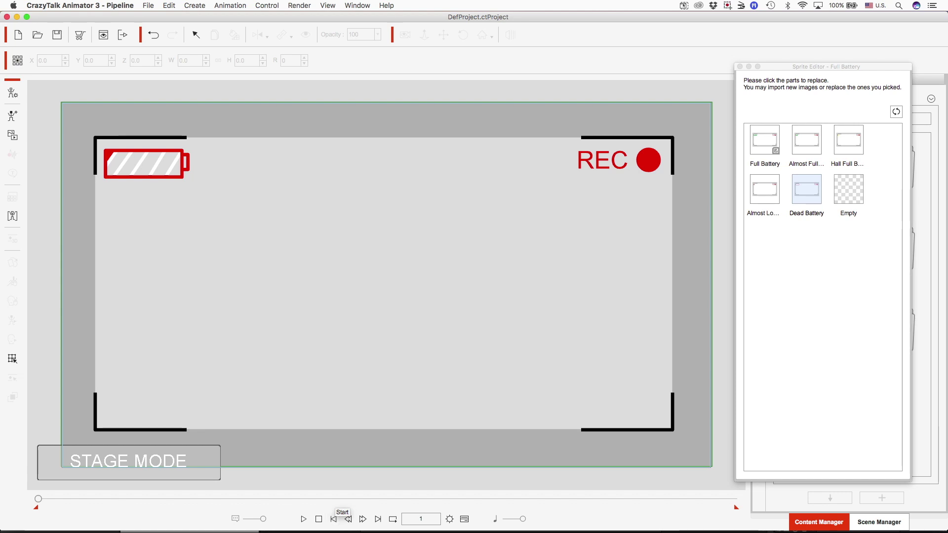
pyautogui.click(740, 66)
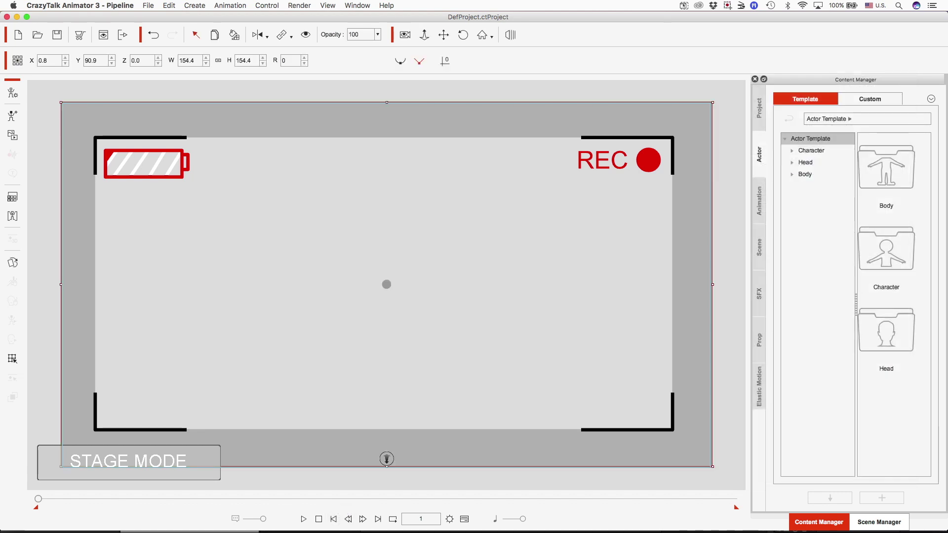
pyautogui.press('Escape')
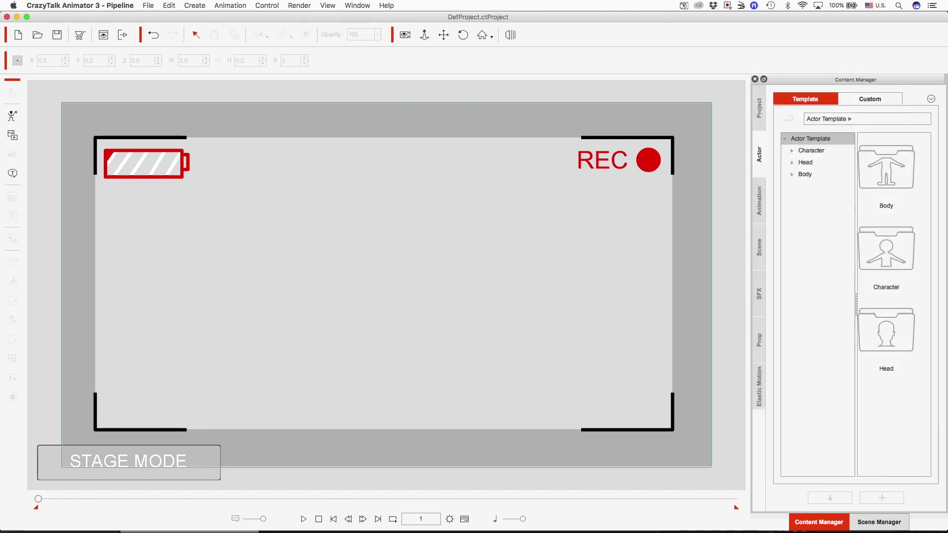
# Rename the Full Battery prop as Video Camera Overlay in the Scene Manager and lock it.
pyautogui.click(879, 521)
pyautogui.doubleClick(837, 141)
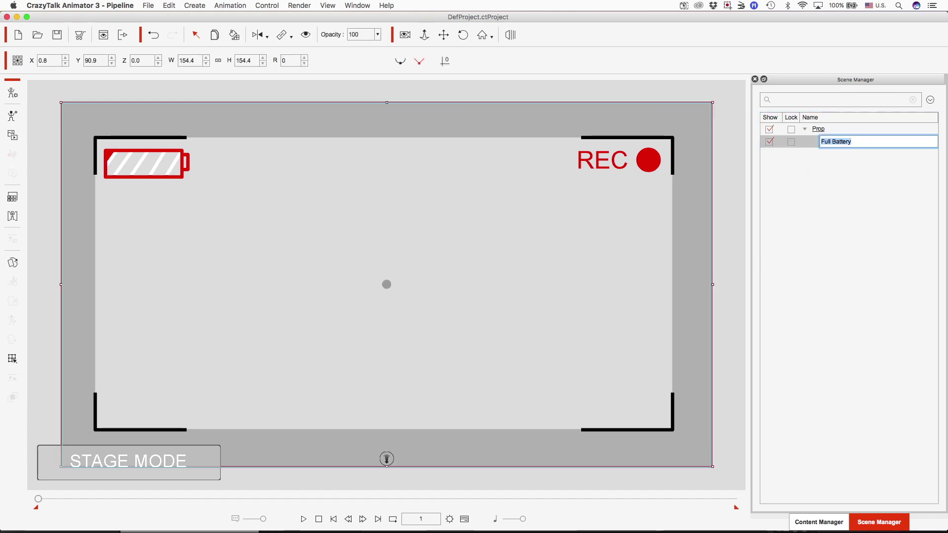
pyautogui.write('Vide')
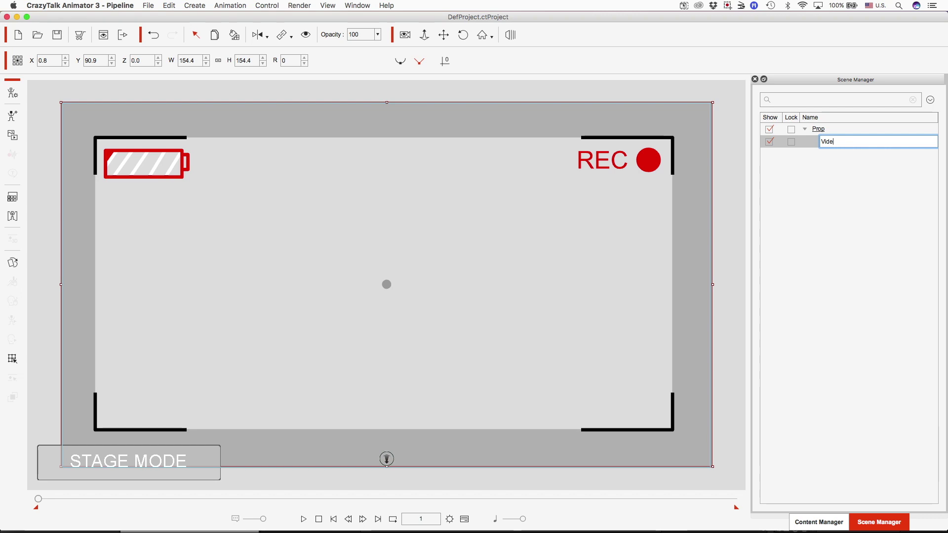
pyautogui.write('o Camera Overlay')
pyautogui.press('Return')
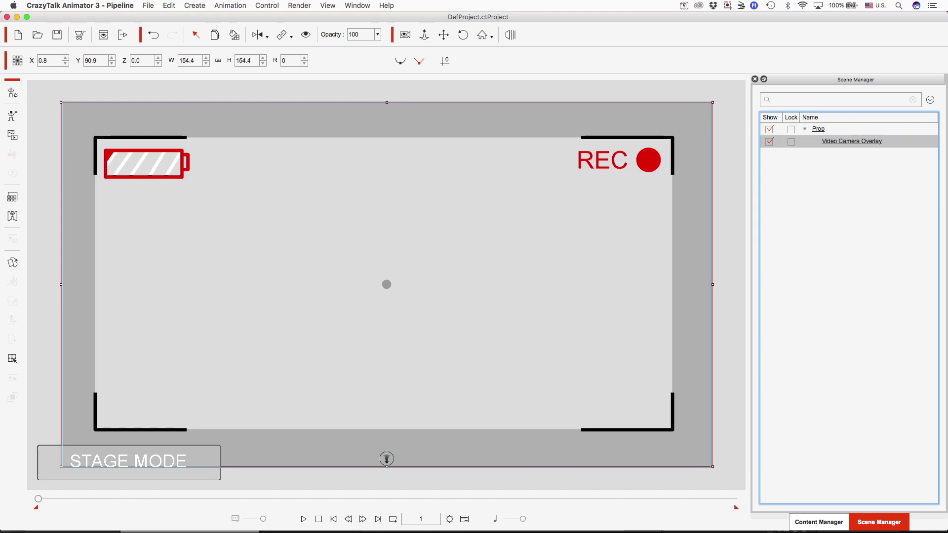
pyautogui.click(790, 141)
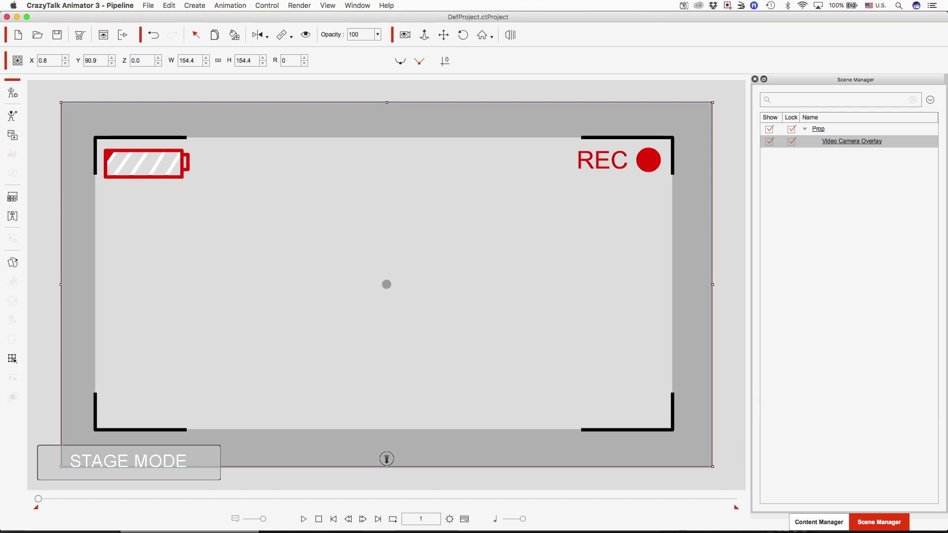
# Browse the scene templates in the content library.
pyautogui.click(819, 522)
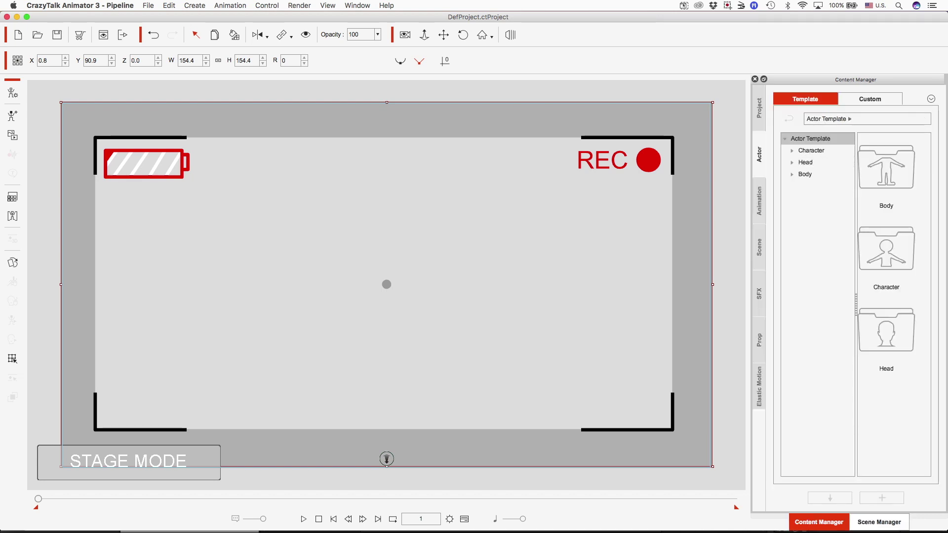
pyautogui.click(758, 246)
pyautogui.click(885, 173)
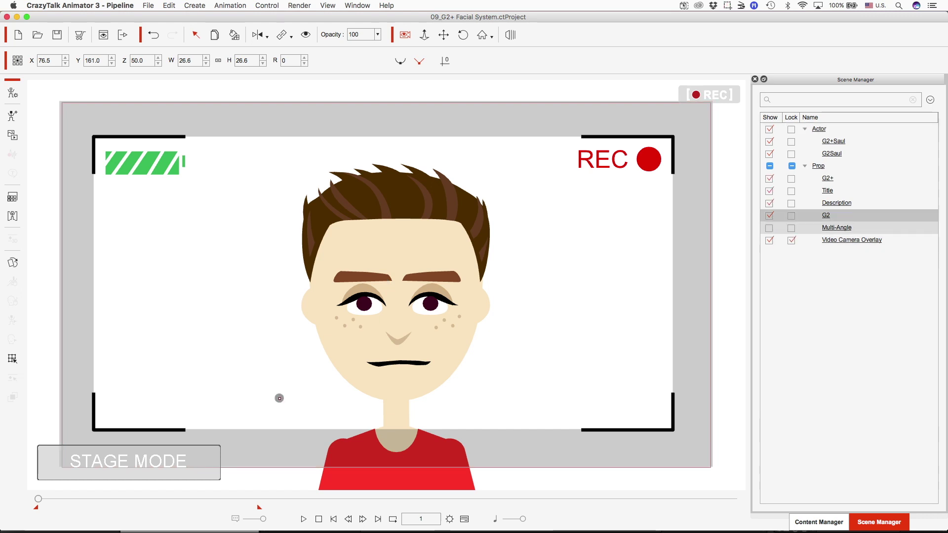
# Make the Multi-Angle prop visible and select its speech bubble on the stage at the last frame.
pyautogui.click(769, 228)
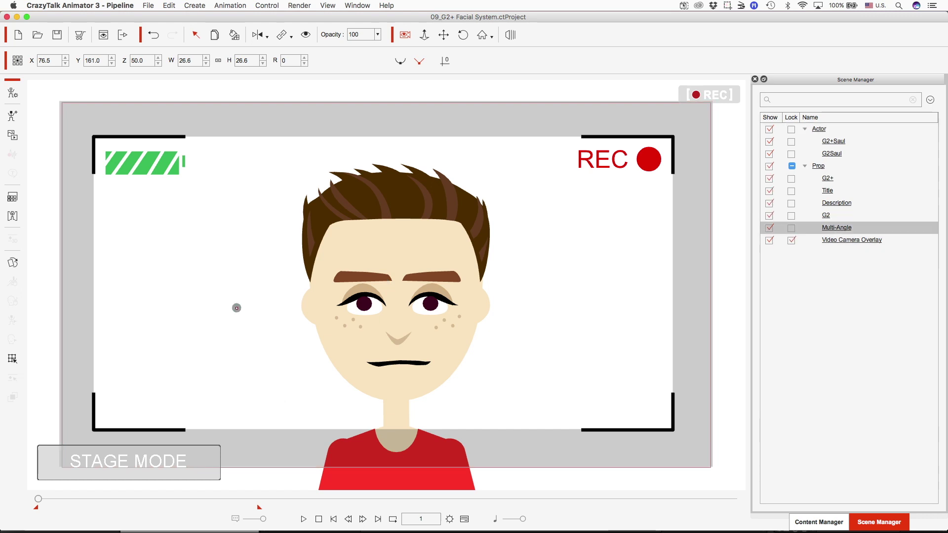
pyautogui.press('End')
pyautogui.moveTo(236, 347); pyautogui.dragTo(237, 346)
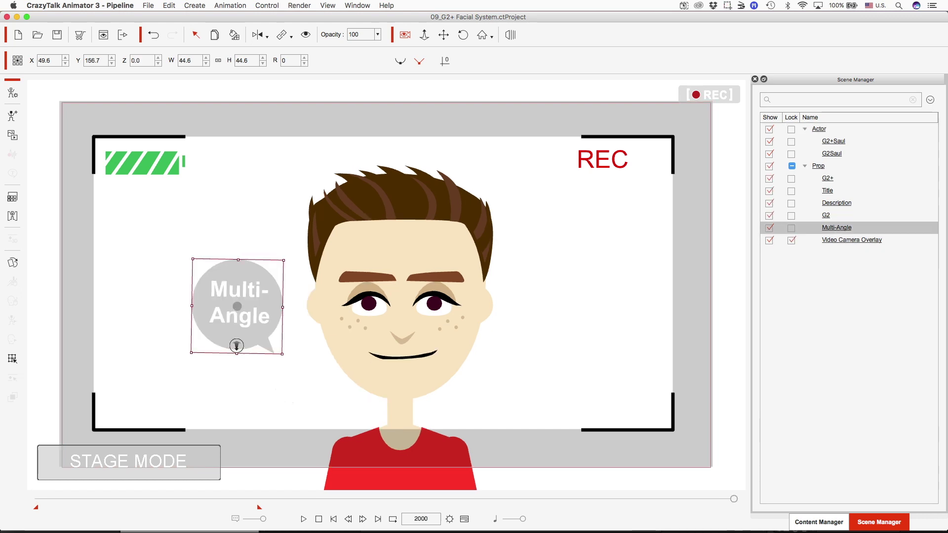
# Play the facial system scene with the camera overlay from the first frame and pause it.
pyautogui.press('Home')
pyautogui.press('space')
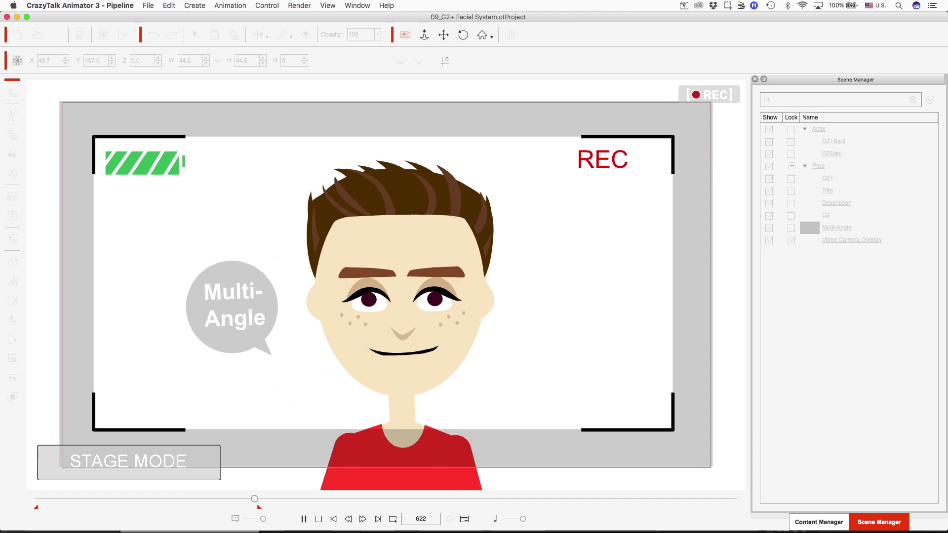
pyautogui.press('space')
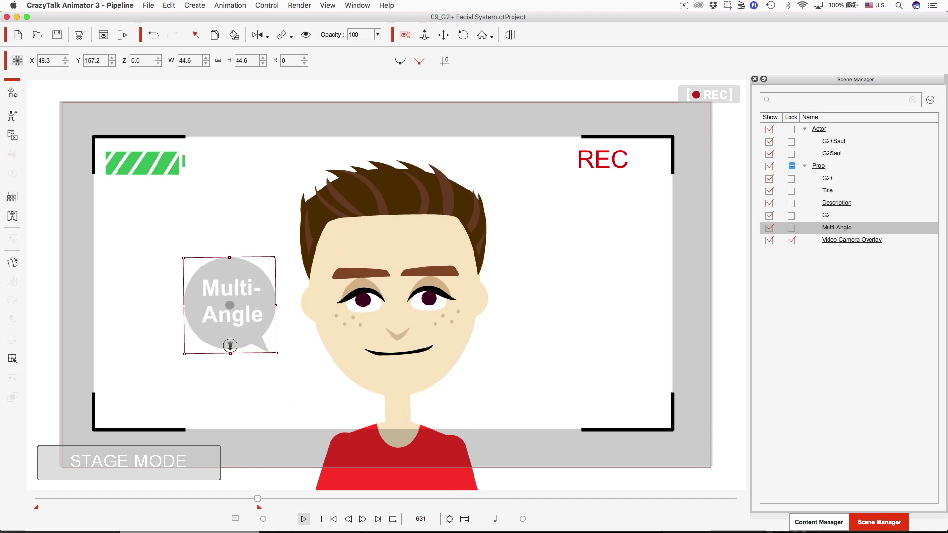